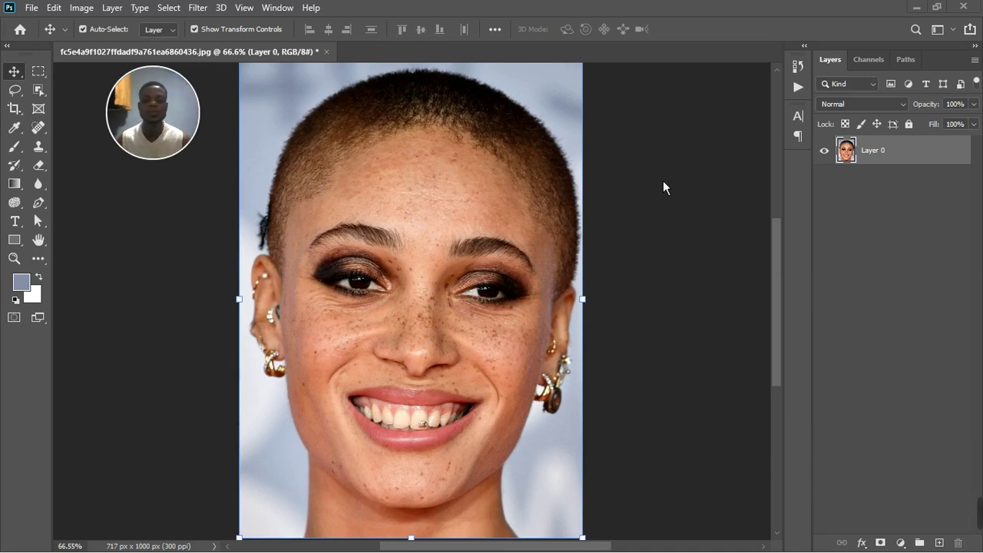
Examine the portrait at different magnifications, looking closely at the teeth, eyes, forehead and skin
{"action": "scroll", "coordinate": [501, 211], "scroll_direction": "down", "scroll_amount": 1}
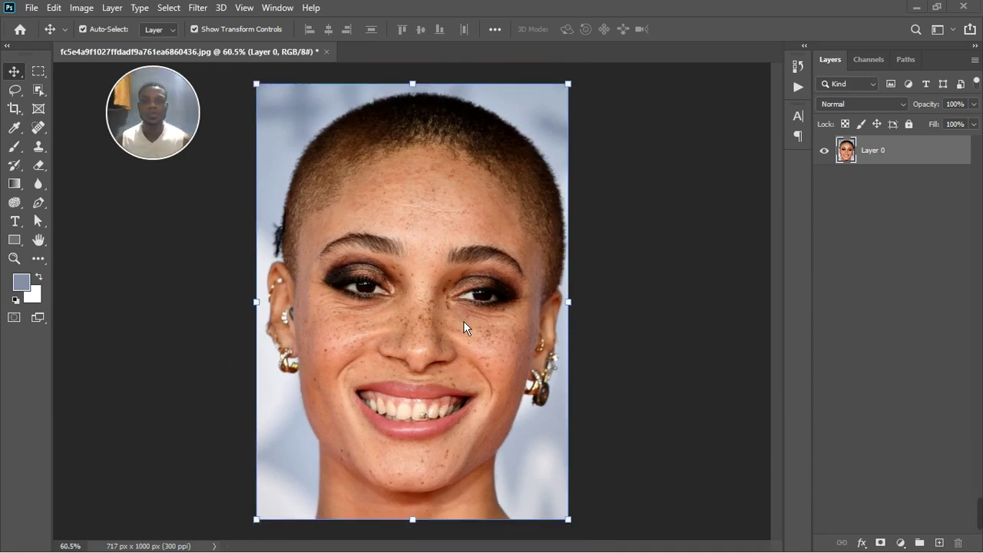
{"action": "scroll", "coordinate": [470, 341], "scroll_direction": "up", "scroll_amount": 2}
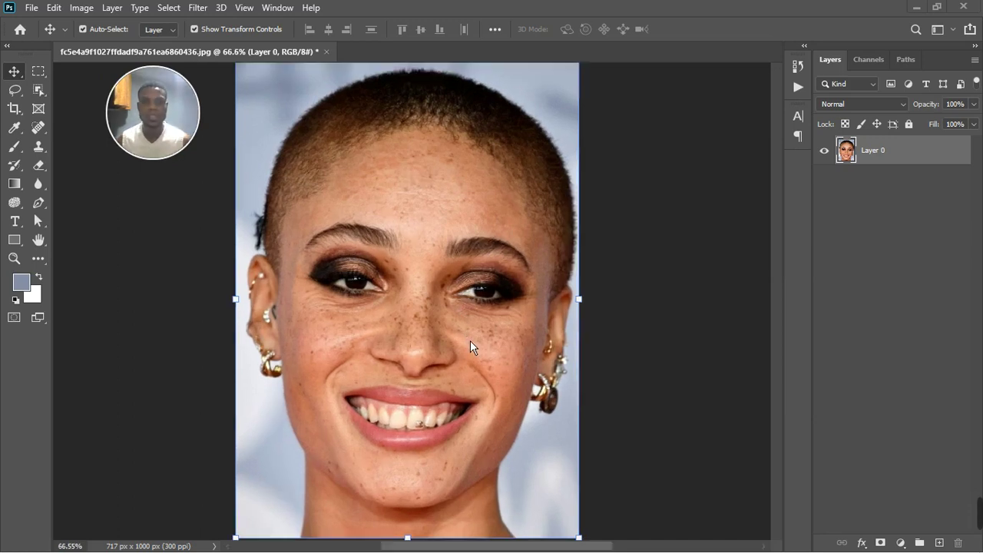
{"action": "scroll", "coordinate": [470, 341], "scroll_direction": "down", "scroll_amount": 1}
{"action": "scroll", "coordinate": [474, 353], "scroll_direction": "up", "scroll_amount": 6}
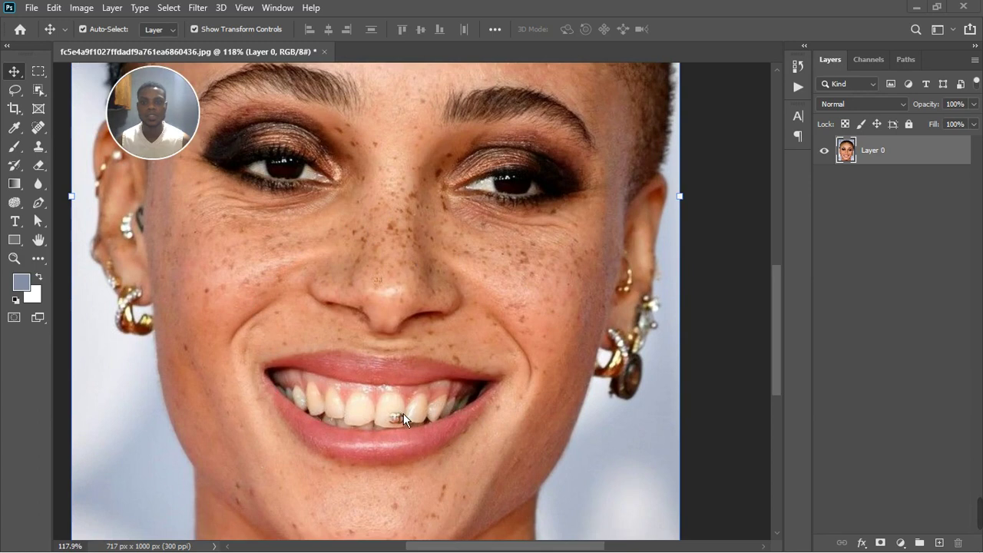
{"action": "scroll", "coordinate": [403, 416], "scroll_direction": "down", "scroll_amount": 1}
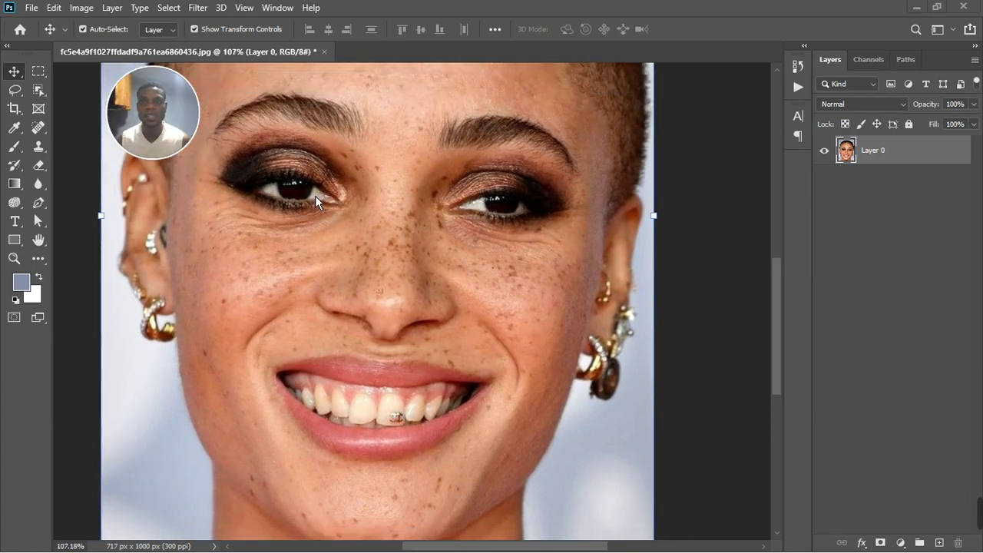
{"action": "scroll", "coordinate": [501, 230], "scroll_direction": "down", "scroll_amount": 5}
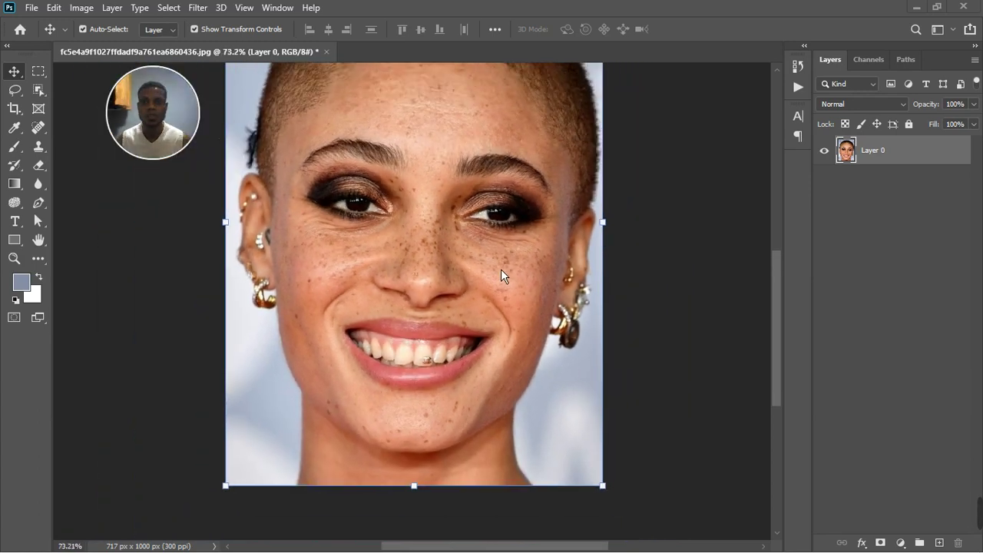
{"action": "scroll", "coordinate": [502, 263], "scroll_direction": "down", "scroll_amount": 2}
{"action": "scroll", "coordinate": [482, 337], "scroll_direction": "up", "scroll_amount": 3}
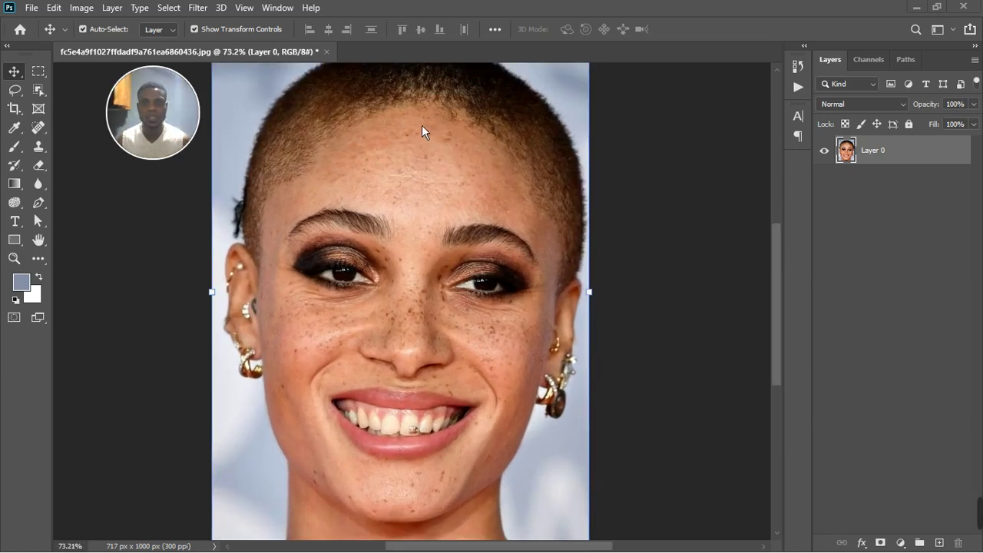
{"action": "scroll", "coordinate": [421, 480], "scroll_direction": "down", "scroll_amount": 2}
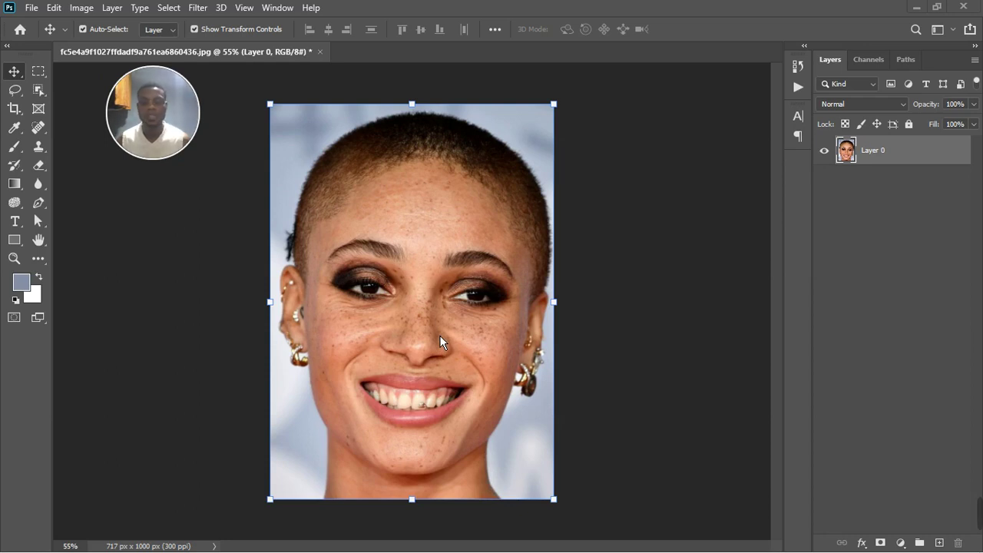
{"action": "scroll", "coordinate": [445, 401], "scroll_direction": "up", "scroll_amount": 2}
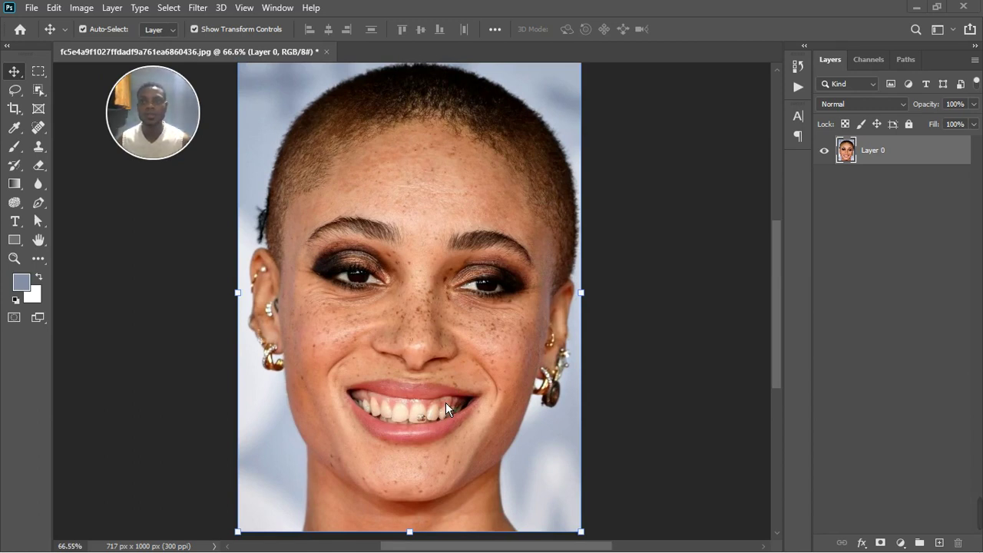
Open the Camera Raw filter for Layer 0 and bring up the Geometry corrections, leaving Upright off
{"action": "left_click", "coordinate": [200, 9]}
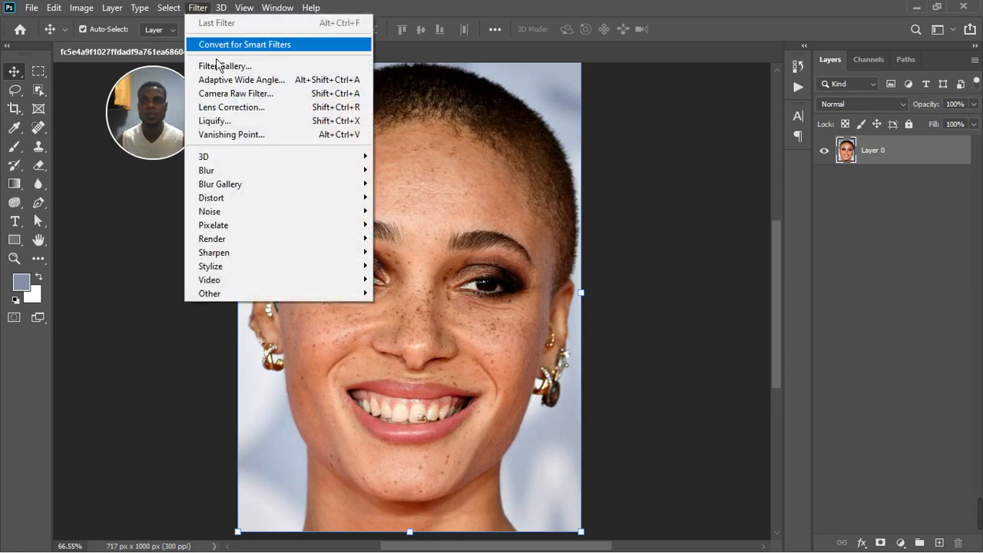
{"action": "left_click", "coordinate": [239, 97]}
{"action": "scroll", "coordinate": [440, 258], "scroll_direction": "down", "scroll_amount": 1}
{"action": "scroll", "coordinate": [760, 247], "scroll_direction": "down", "scroll_amount": 3}
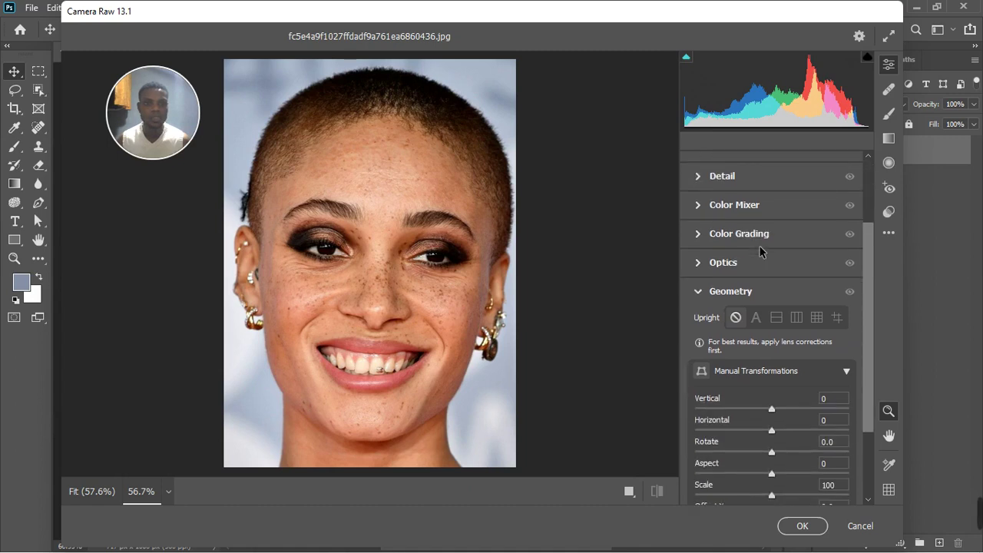
{"action": "left_click", "coordinate": [698, 291]}
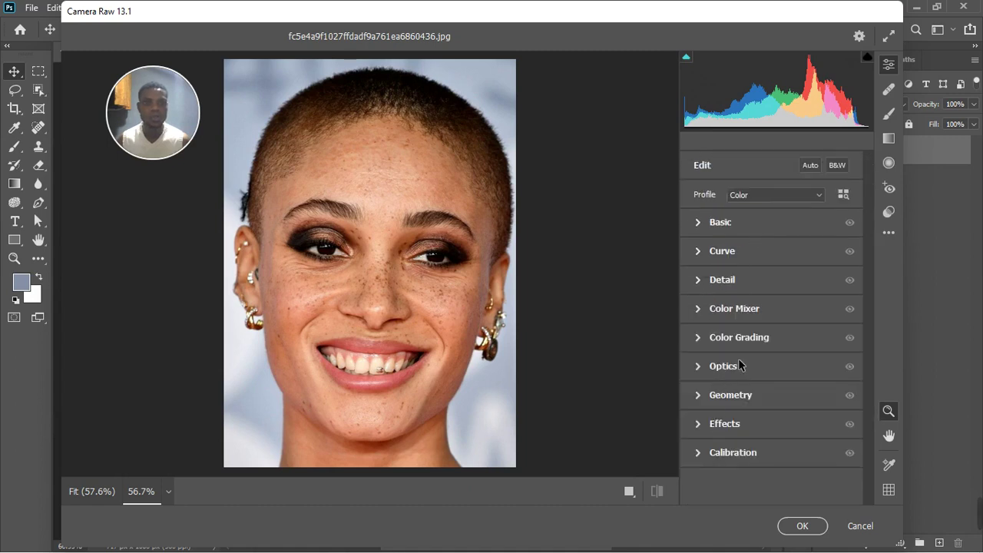
{"action": "left_click", "coordinate": [698, 405]}
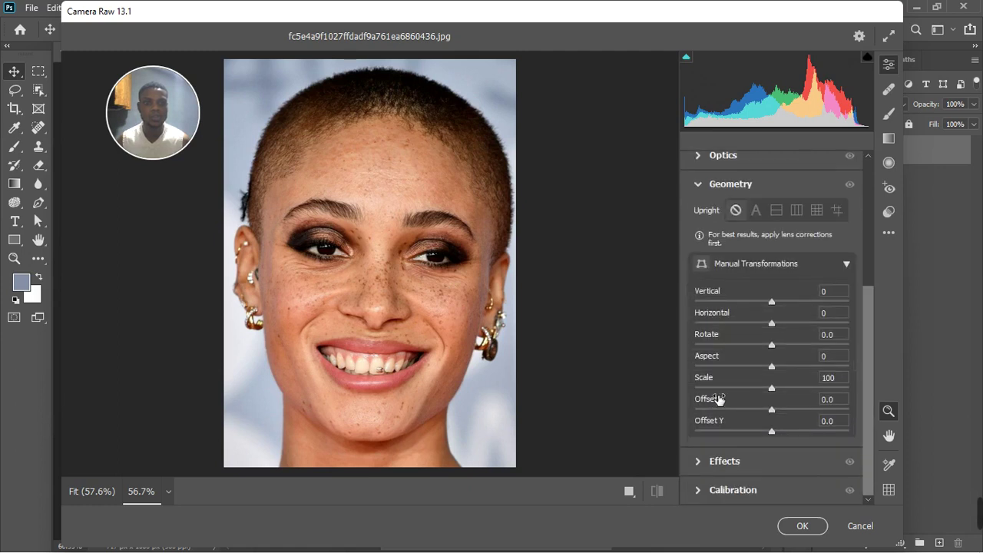
{"action": "left_click", "coordinate": [756, 212]}
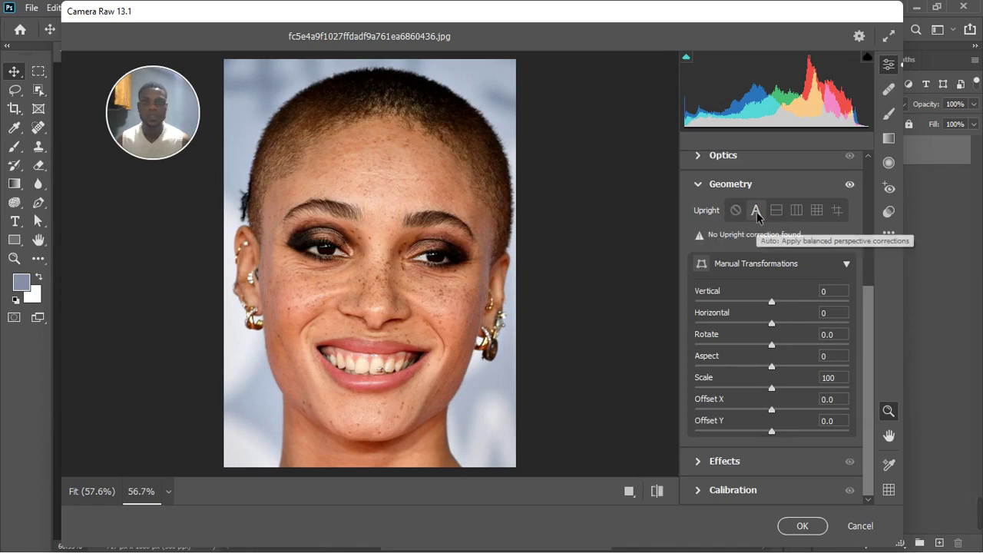
{"action": "left_click", "coordinate": [736, 210]}
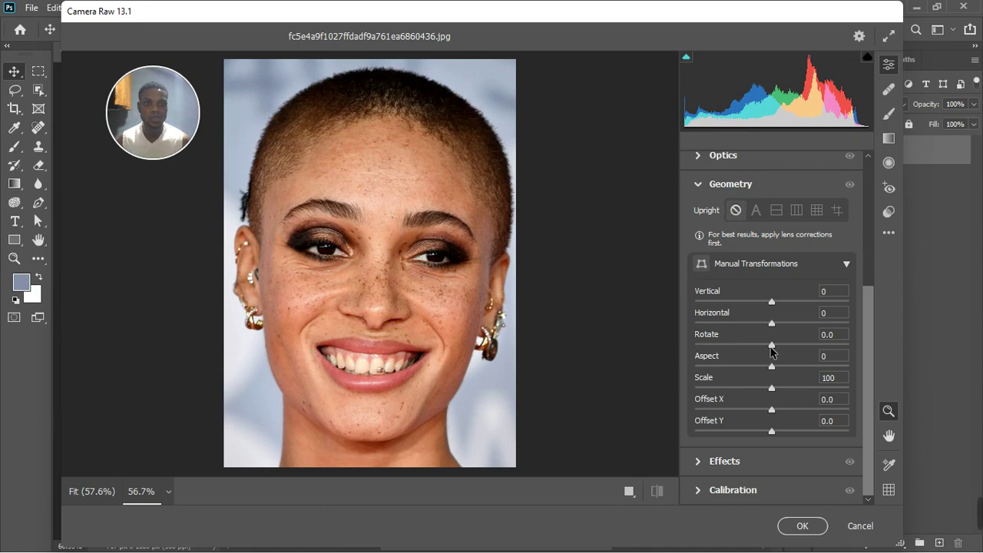
Set the manual transformations to Rotate -0.9, Horizontal +2 and Vertical -7
{"action": "left_click_drag", "start_coordinate": [771, 348], "coordinate": [761, 349]}
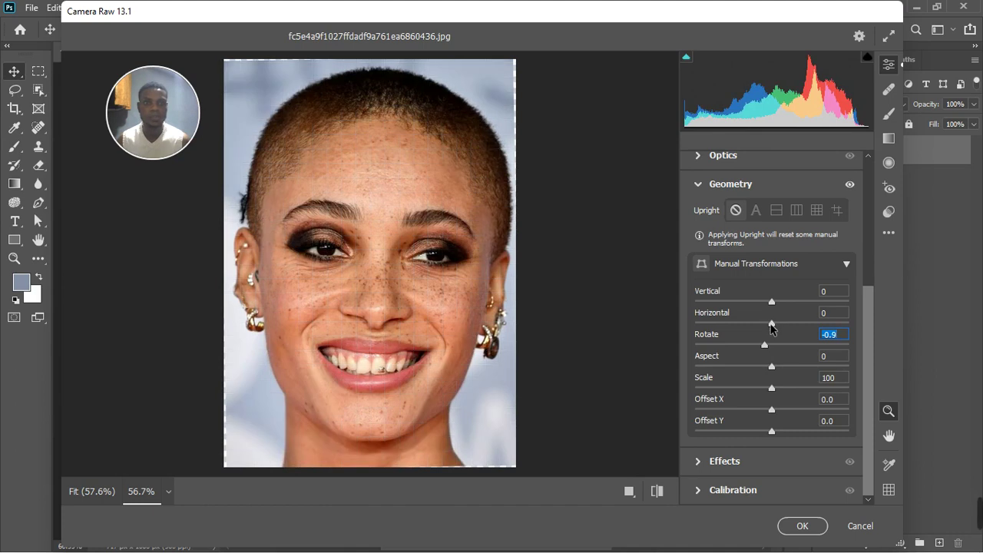
{"action": "left_click_drag", "start_coordinate": [772, 327], "coordinate": [773, 321]}
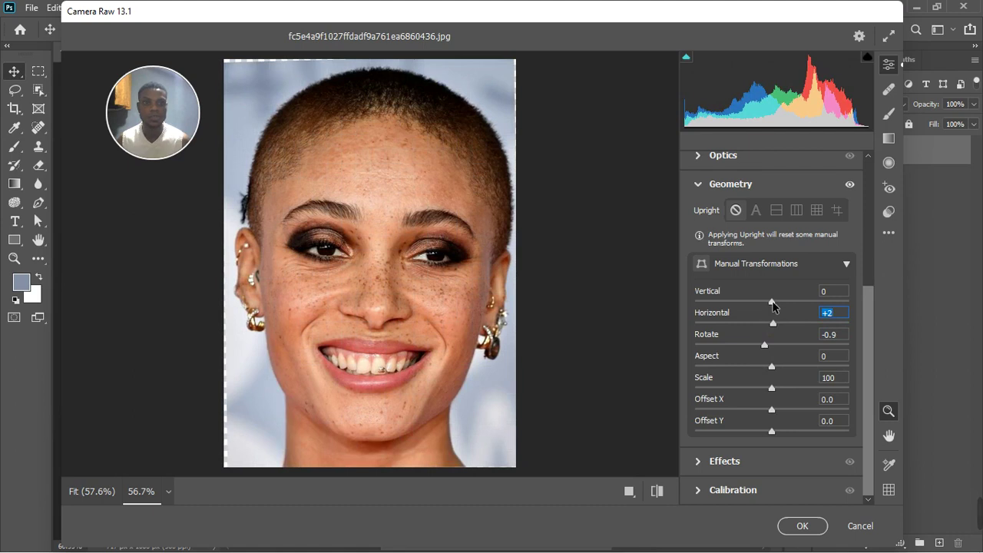
{"action": "left_click", "coordinate": [772, 305]}
{"action": "left_click_drag", "start_coordinate": [772, 306], "coordinate": [766, 306]}
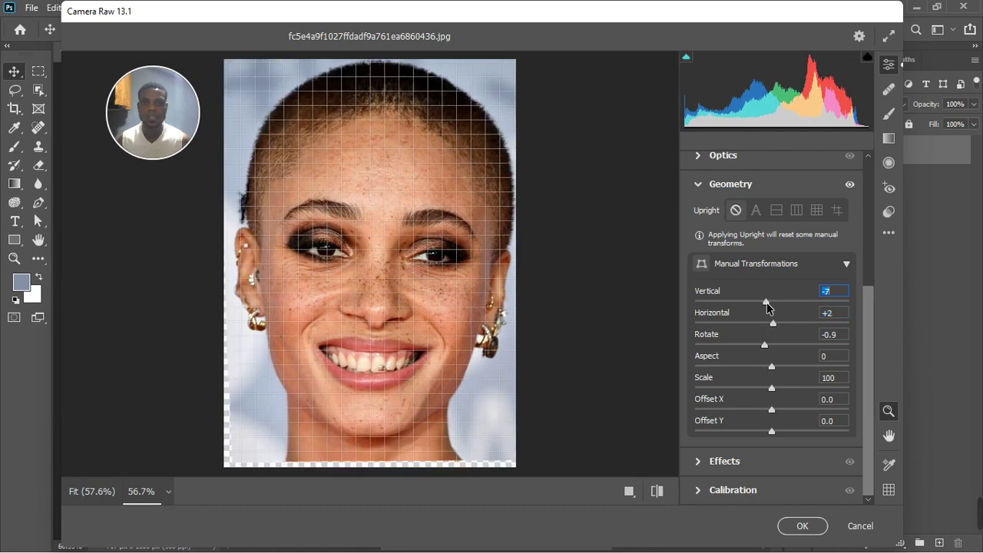
{"action": "left_click_drag", "start_coordinate": [766, 306], "coordinate": [766, 304]}
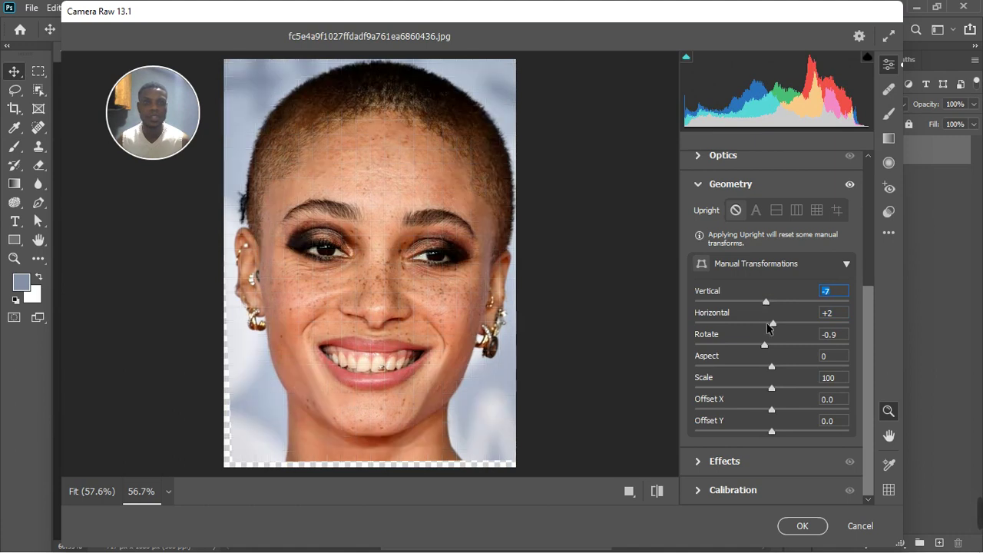
Set Rotate to -3.9 to straighten the head and apply the Camera Raw filter
{"action": "left_click_drag", "start_coordinate": [766, 347], "coordinate": [745, 351]}
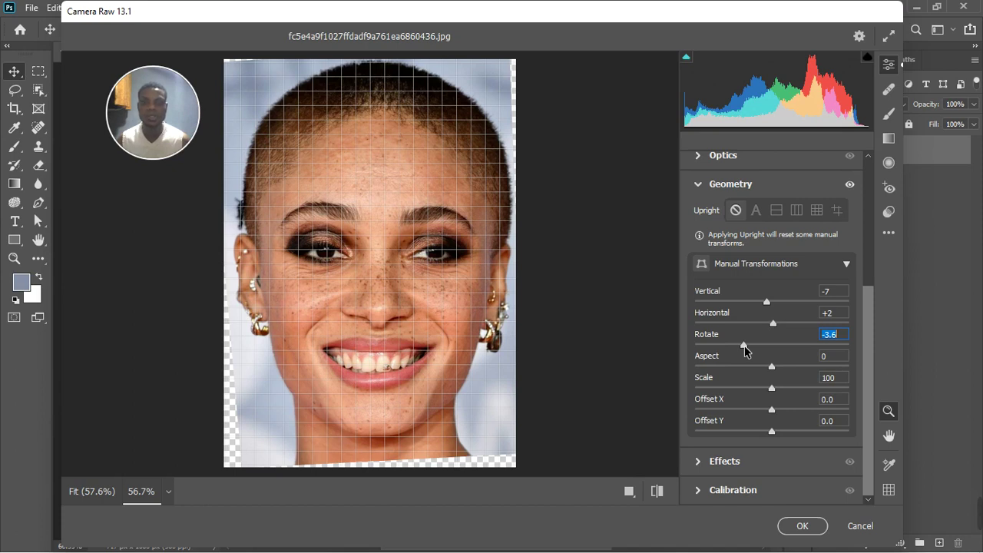
{"action": "left_click_drag", "start_coordinate": [744, 345], "coordinate": [742, 347]}
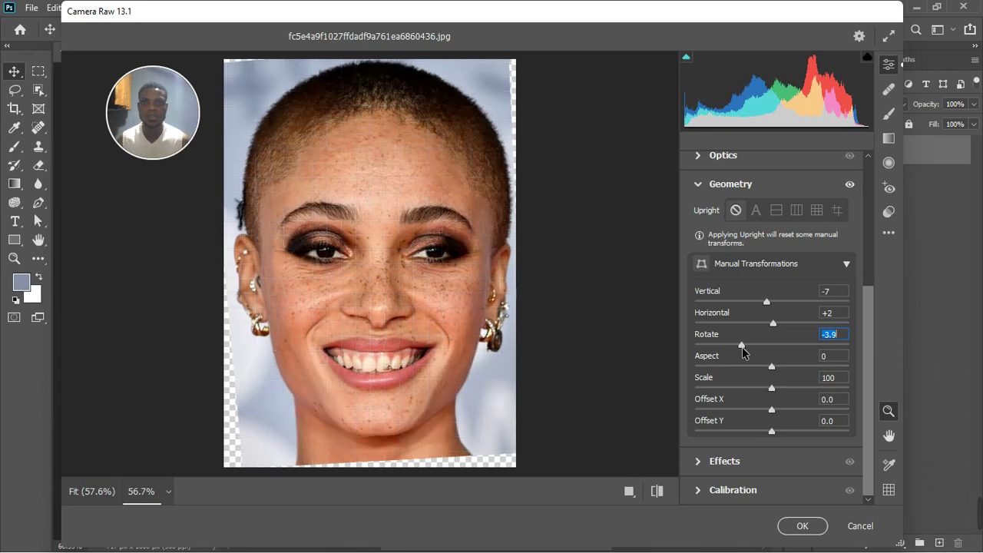
{"action": "left_click", "coordinate": [795, 527]}
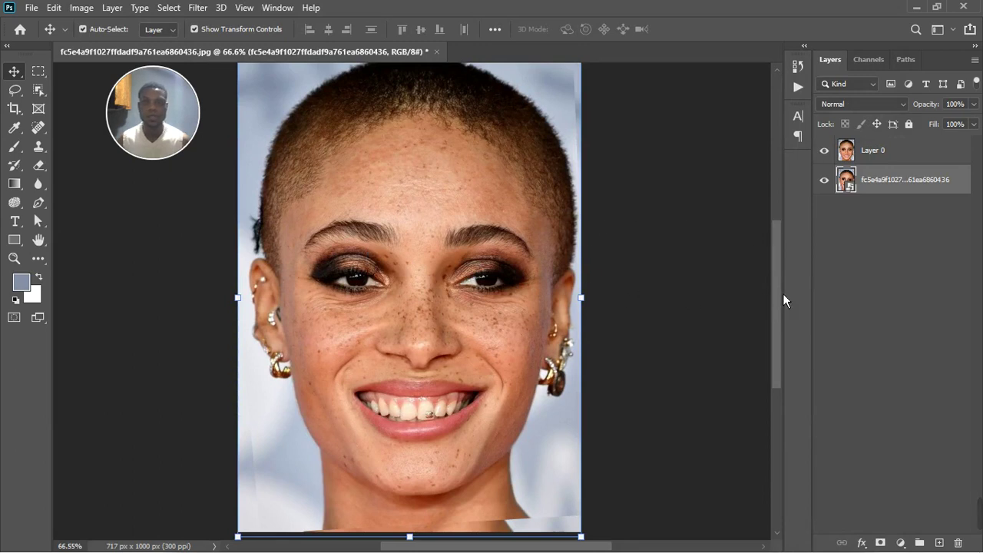
Compare the transformed Layer 0 with the original photo layer beneath it, and hide the original layer
{"action": "left_click", "coordinate": [826, 151]}
{"action": "left_click", "coordinate": [828, 151]}
{"action": "left_click", "coordinate": [824, 151]}
{"action": "left_click", "coordinate": [825, 151]}
{"action": "left_click", "coordinate": [825, 179]}
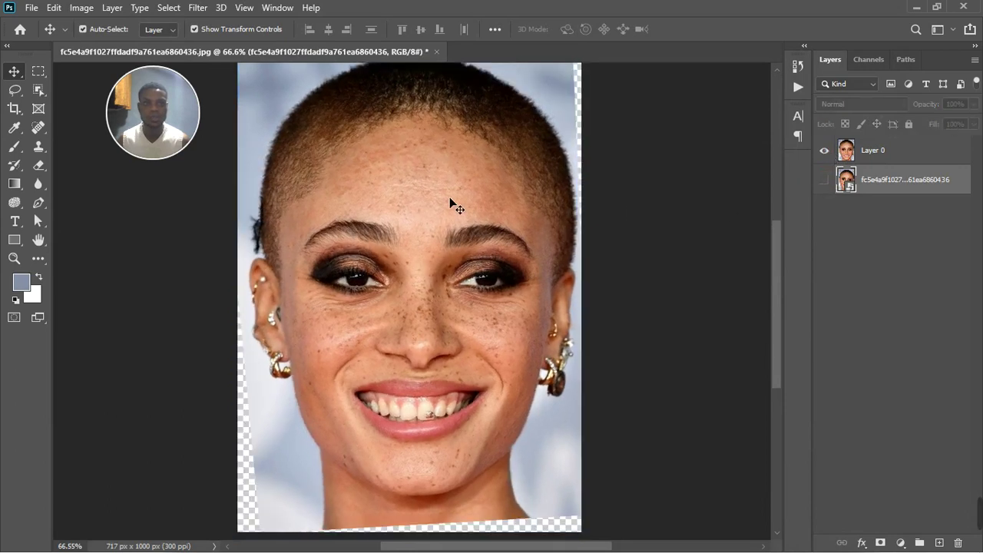
{"action": "scroll", "coordinate": [450, 202], "scroll_direction": "down", "scroll_amount": 2}
{"action": "scroll", "coordinate": [408, 377], "scroll_direction": "up", "scroll_amount": 1}
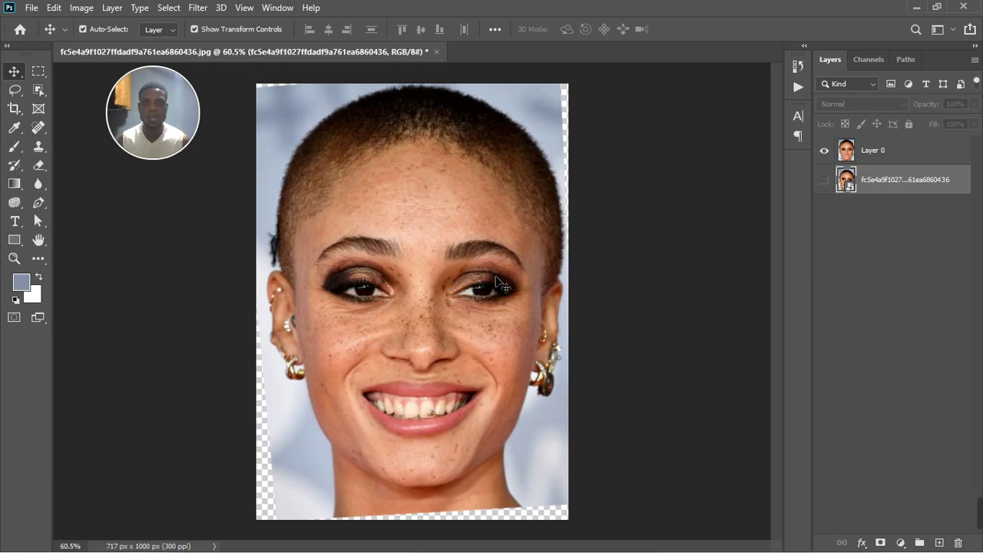
Open the Liquify filter for Layer 0
{"action": "left_click", "coordinate": [886, 152]}
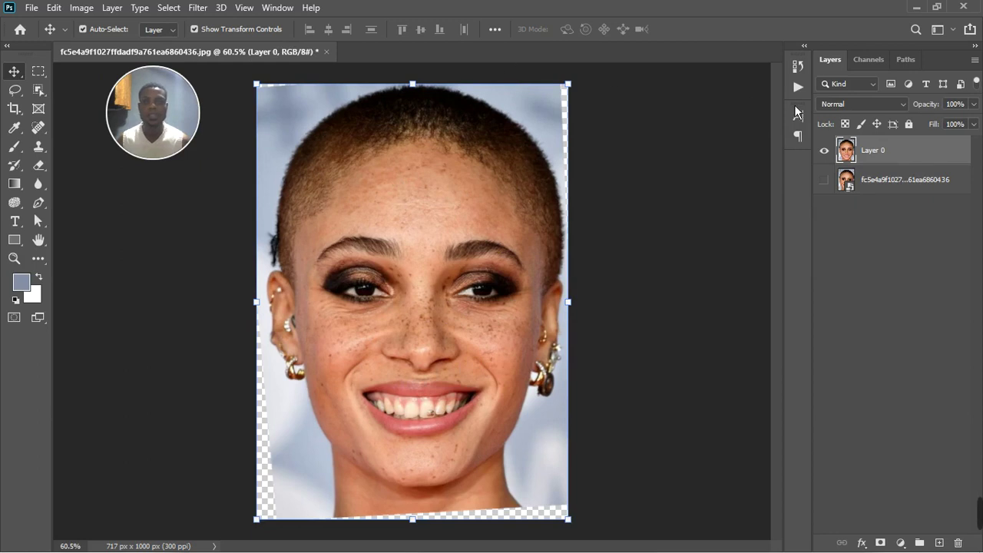
{"action": "left_click", "coordinate": [204, 10]}
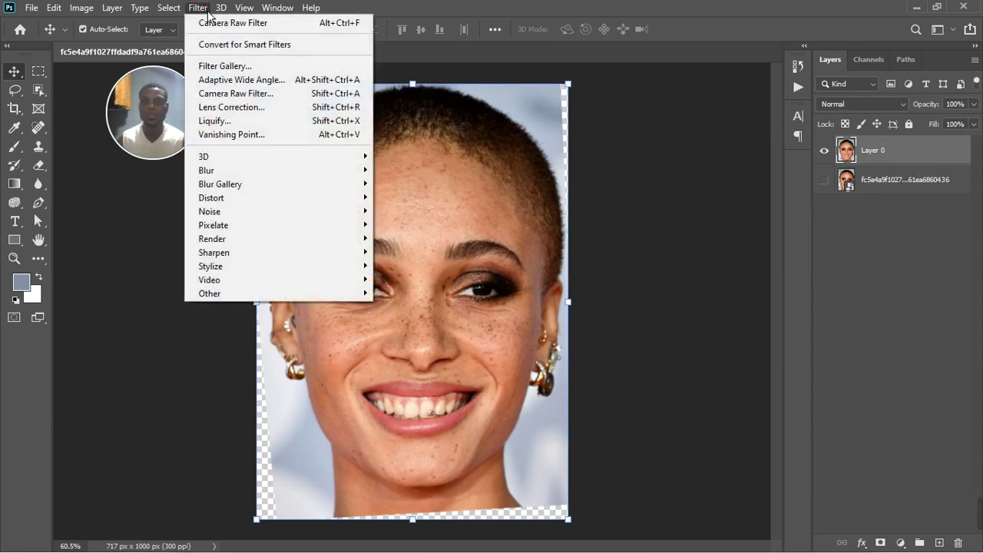
{"action": "left_click", "coordinate": [269, 121]}
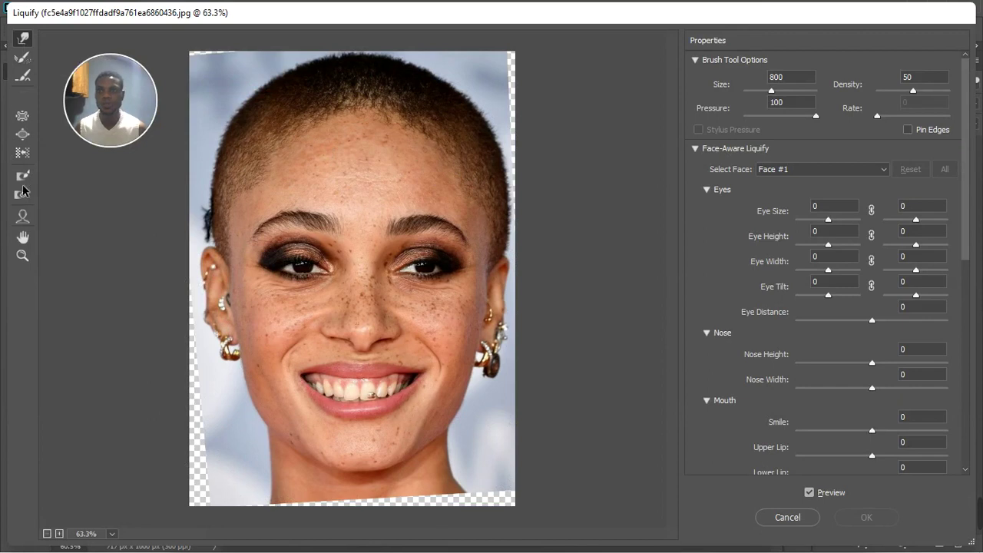
Reduce the Forward Warp brush size to 175 and warp the photo's lower edge beside the neck over the transparent strip
{"action": "key", "text": "bracketleft"}
{"action": "key", "text": "bracketleft"}
{"action": "key", "text": "bracketleft"}
{"action": "key", "text": "bracketleft"}
{"action": "key", "text": "bracketleft"}
{"action": "key", "text": "bracketleft"}
{"action": "key", "text": "bracketleft"}
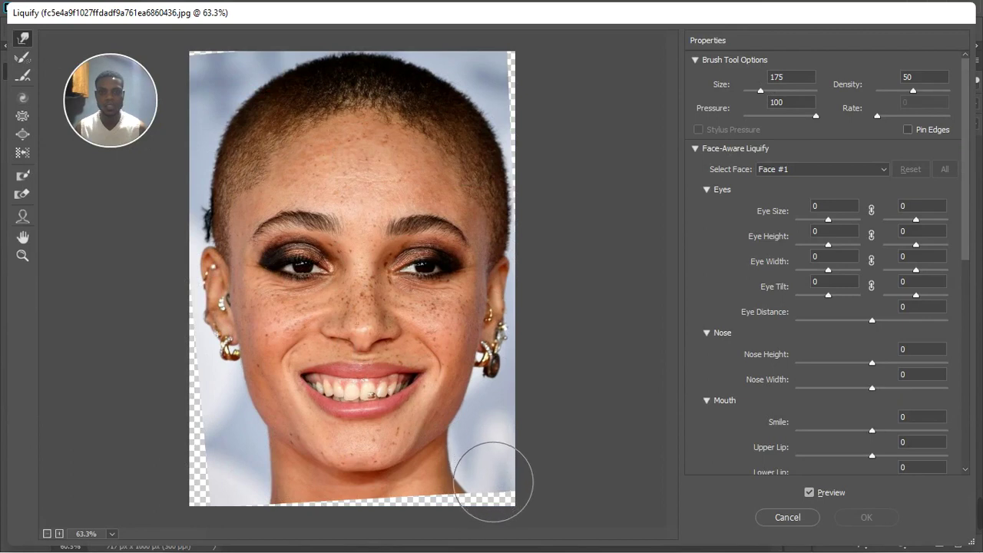
{"action": "left_click_drag", "start_coordinate": [487, 491], "coordinate": [469, 478]}
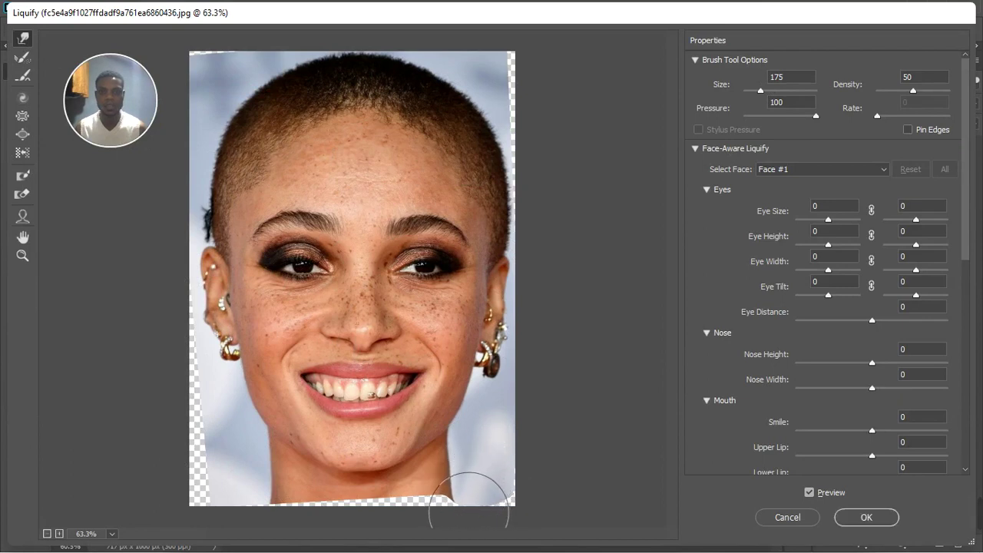
{"action": "mouse_move", "coordinate": [465, 500]}
{"action": "left_mouse_down"}
{"action": "mouse_move", "coordinate": [477, 472]}
{"action": "mouse_move", "coordinate": [466, 490]}
{"action": "left_mouse_up"}
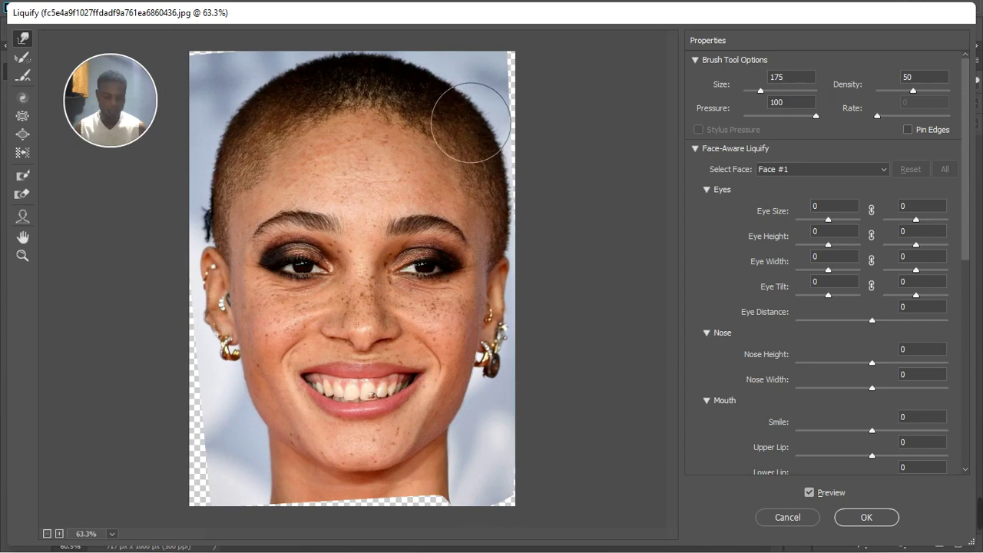
With the Face tool, reshape the eye on the image's right side to Eye Height 41 and Eye Width -11
{"action": "left_click", "coordinate": [22, 219]}
{"action": "mouse_move", "coordinate": [234, 307]}
{"action": "mouse_move", "coordinate": [434, 270]}
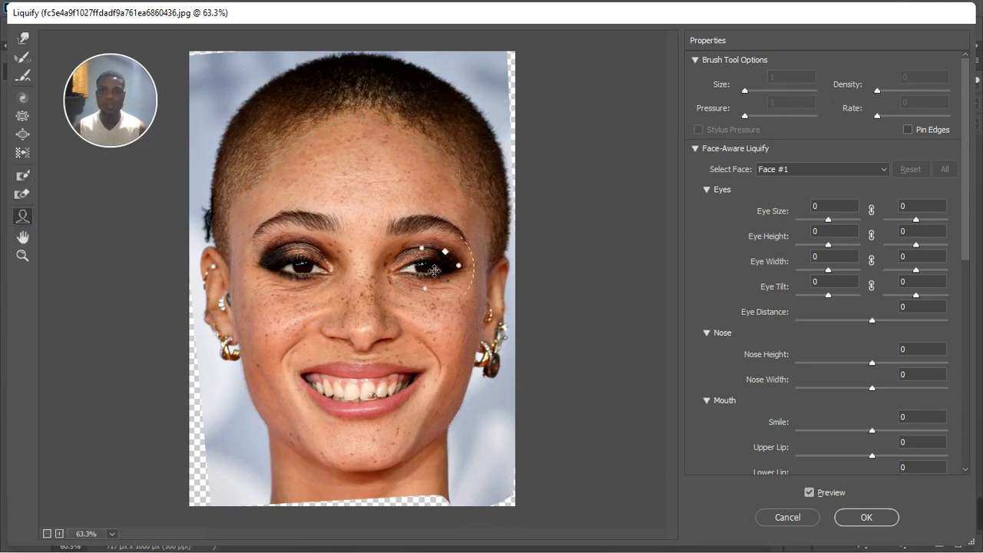
{"action": "left_click_drag", "start_coordinate": [444, 251], "coordinate": [445, 244]}
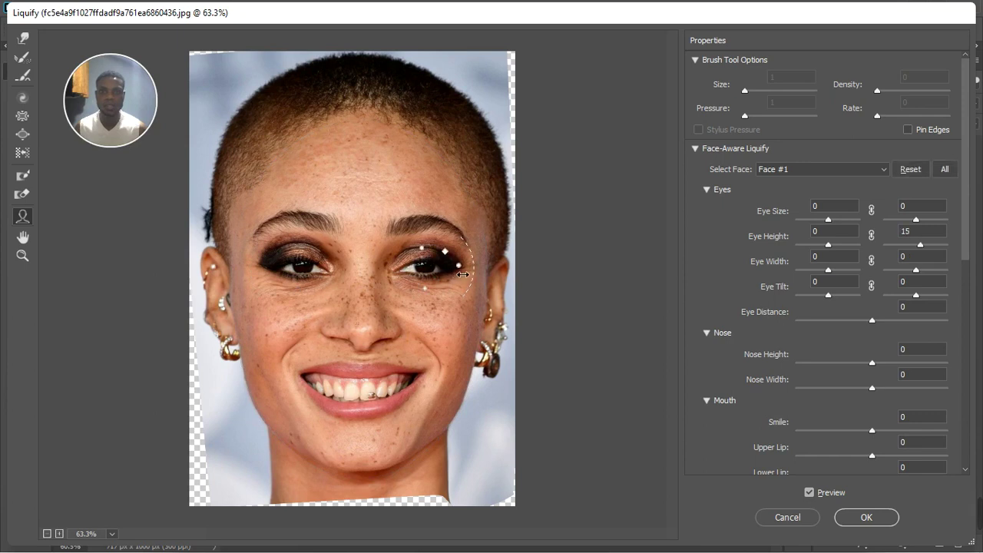
{"action": "left_click_drag", "start_coordinate": [461, 274], "coordinate": [453, 274]}
{"action": "mouse_move", "coordinate": [314, 285]}
{"action": "mouse_move", "coordinate": [436, 258]}
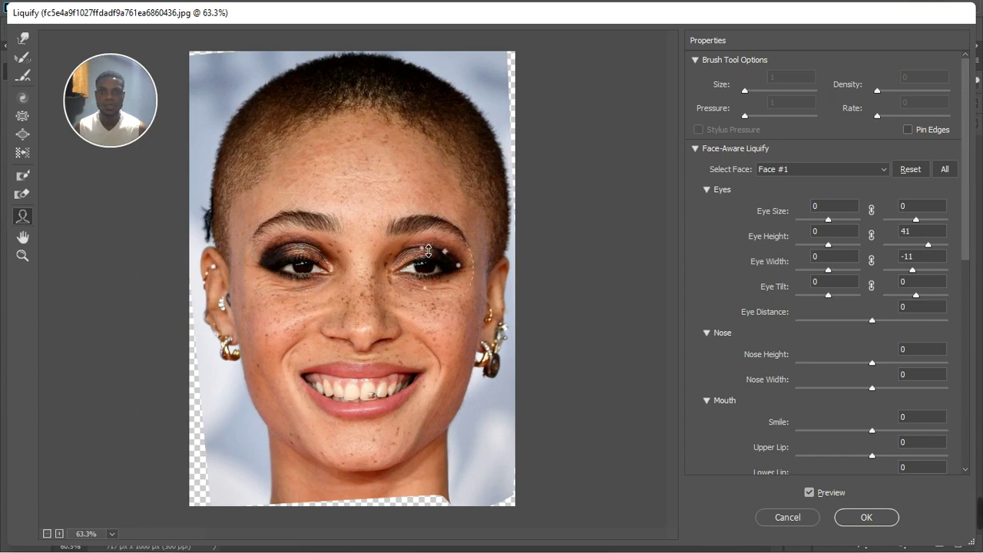
Narrow the nose to a Nose Width of -30 and slightly narrow the mouth at its corner
{"action": "mouse_move", "coordinate": [363, 334]}
{"action": "left_click_drag", "start_coordinate": [336, 342], "coordinate": [335, 342]}
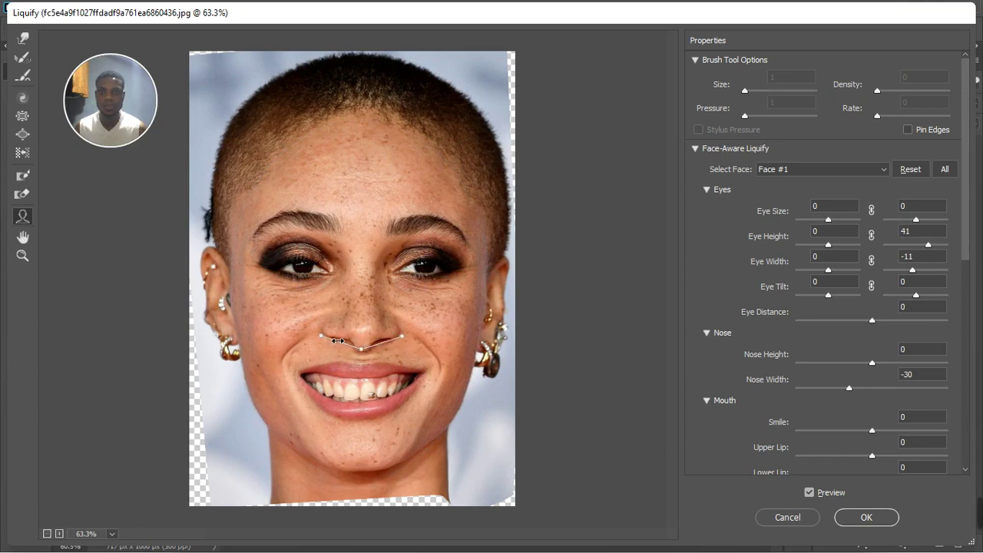
{"action": "mouse_move", "coordinate": [338, 389]}
{"action": "left_click_drag", "start_coordinate": [313, 387], "coordinate": [319, 387]}
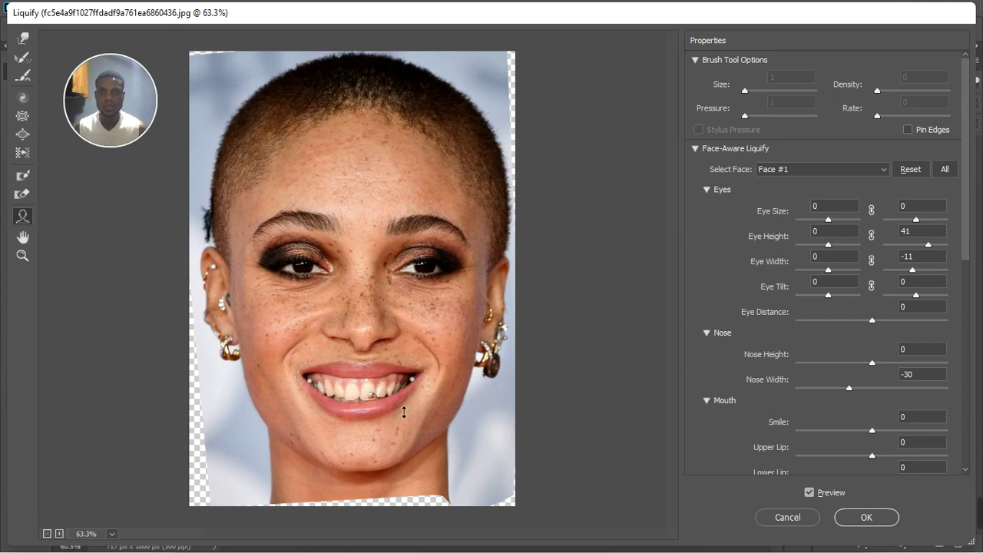
With the Face tool, slightly lower the forehead's upper boundary and raise the chin to shorten the face
{"action": "mouse_move", "coordinate": [478, 251]}
{"action": "mouse_move", "coordinate": [237, 285]}
{"action": "left_click_drag", "start_coordinate": [368, 129], "coordinate": [369, 133]}
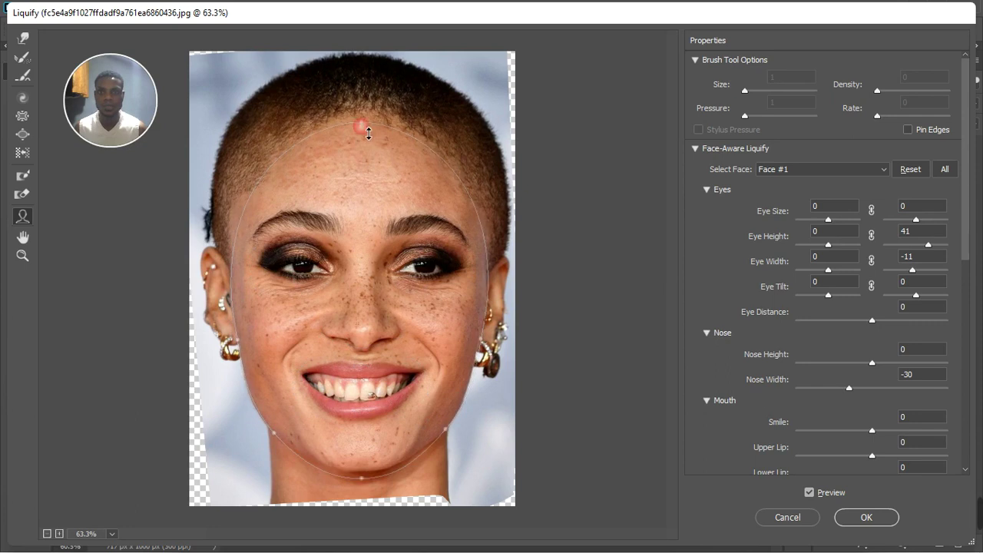
{"action": "mouse_move", "coordinate": [365, 481]}
{"action": "left_click_drag", "start_coordinate": [368, 483], "coordinate": [371, 479]}
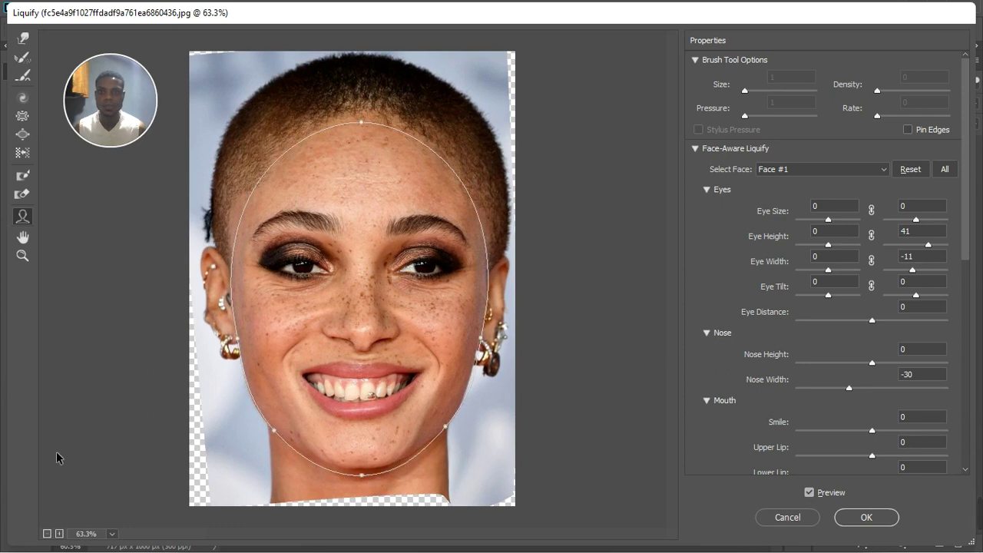
Enlarge the Forward Warp brush to 600 and push the upper sides of the head slightly inward
{"action": "left_click", "coordinate": [21, 43]}
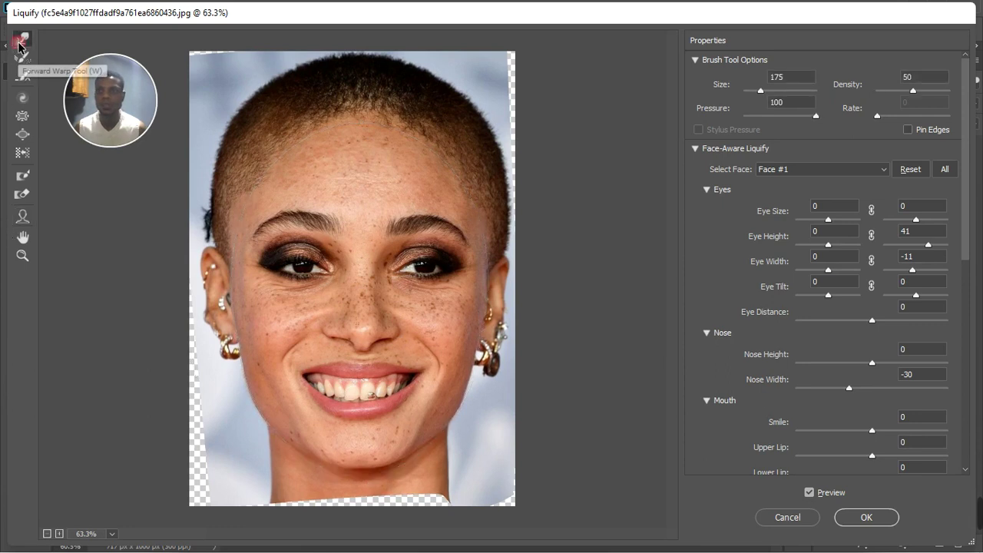
{"action": "key", "text": "bracketright"}
{"action": "key", "text": "bracketright"}
{"action": "key", "text": "bracketright"}
{"action": "key", "text": "bracketright"}
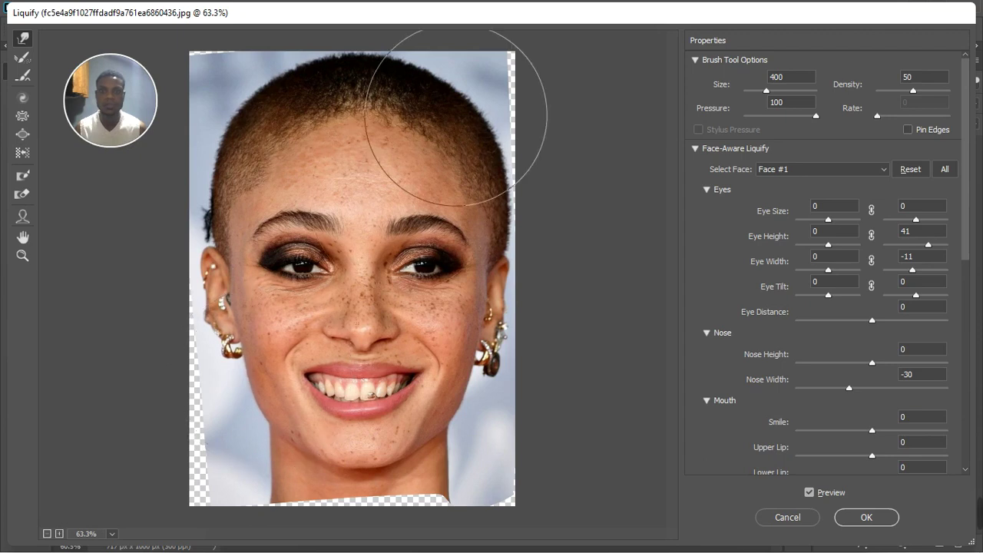
{"action": "key", "text": "bracketright"}
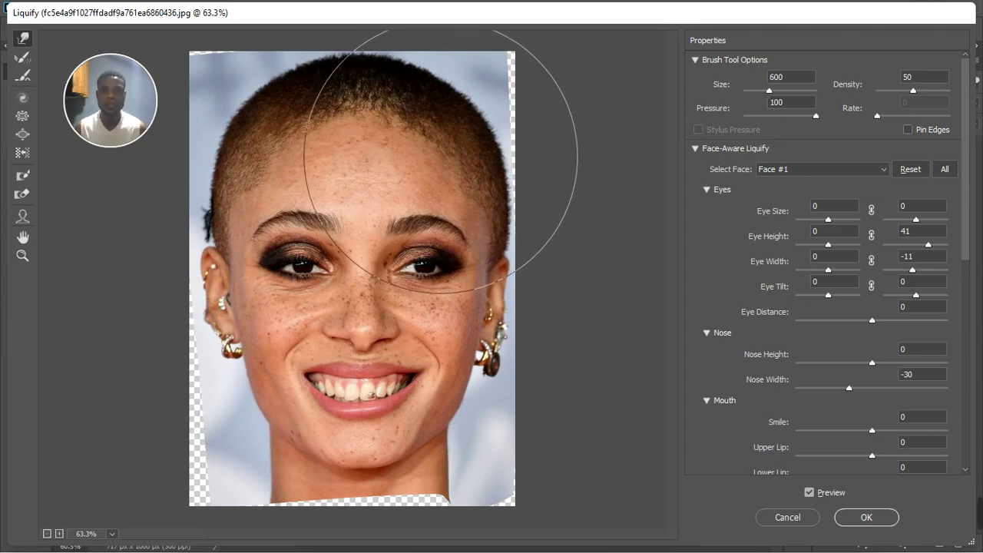
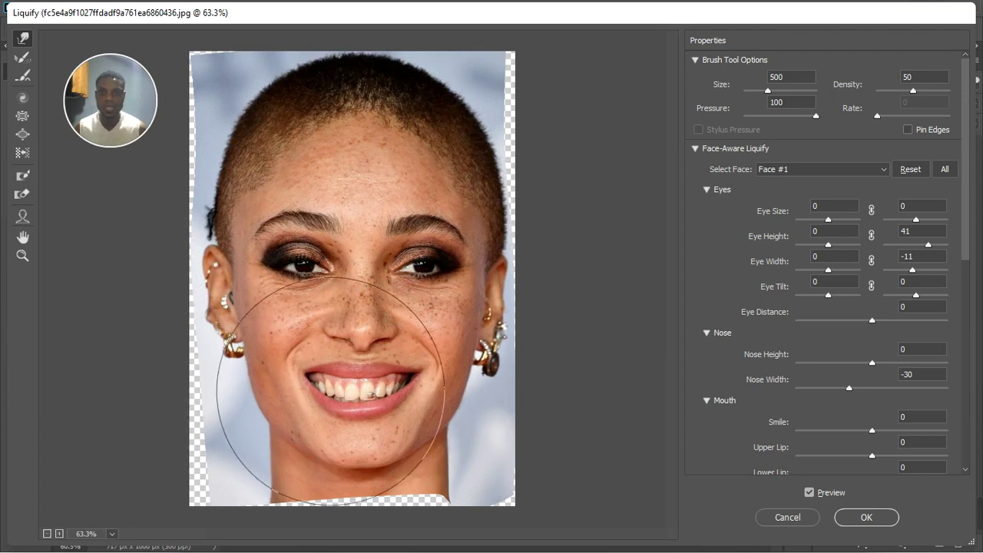
Reduce the Forward Warp brush to 250 and refine the mouth corner and lower face on the image's left side
{"action": "key", "text": "ctrl+plus"}
{"action": "key", "text": "ctrl+plus"}
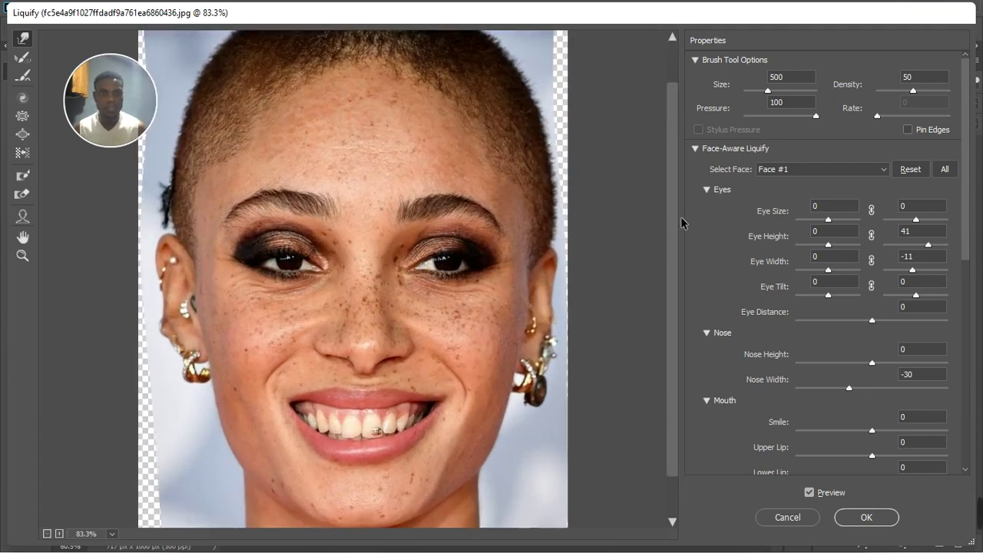
{"action": "left_click_drag", "start_coordinate": [668, 236], "coordinate": [669, 268]}
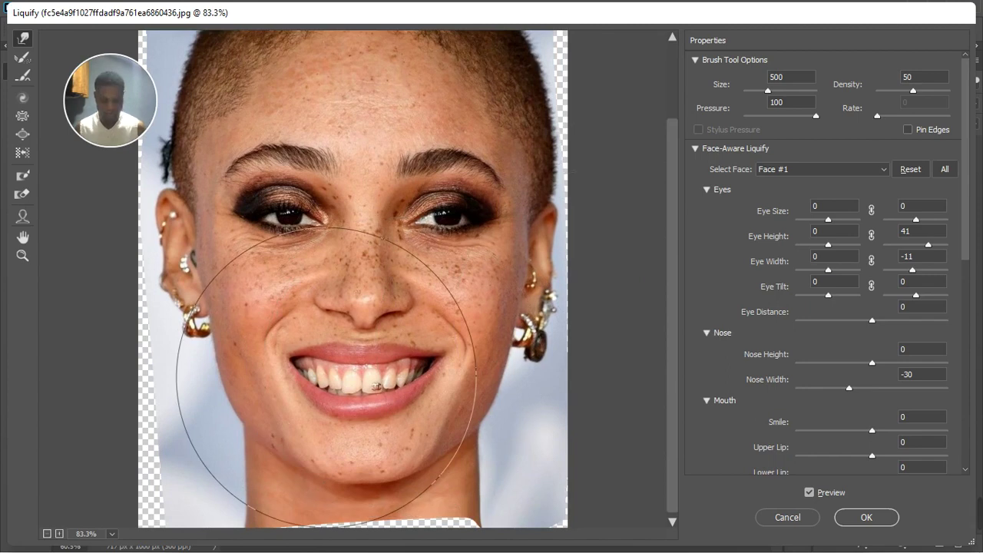
{"action": "key", "text": "bracketleft"}
{"action": "key", "text": "bracketleft"}
{"action": "key", "text": "bracketleft"}
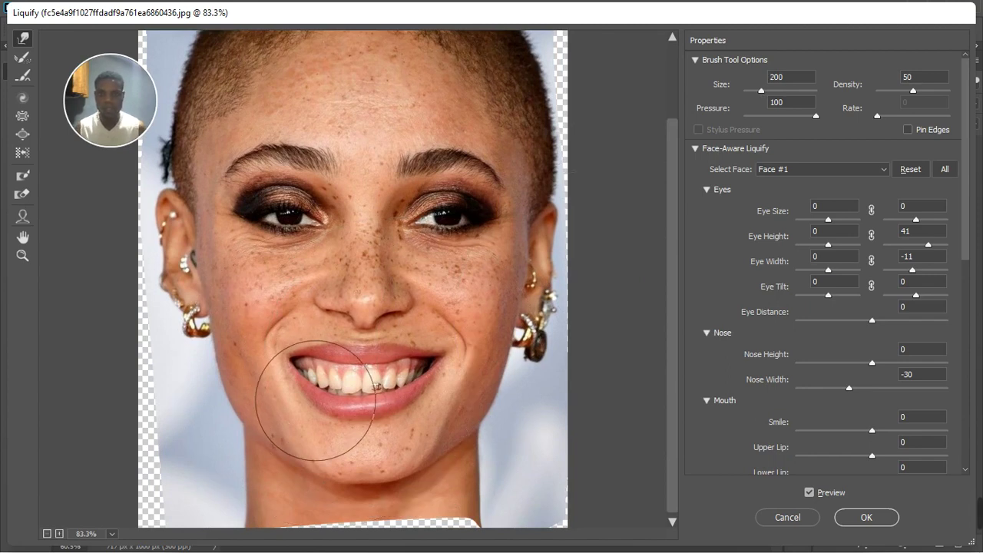
{"action": "key", "text": "bracketright"}
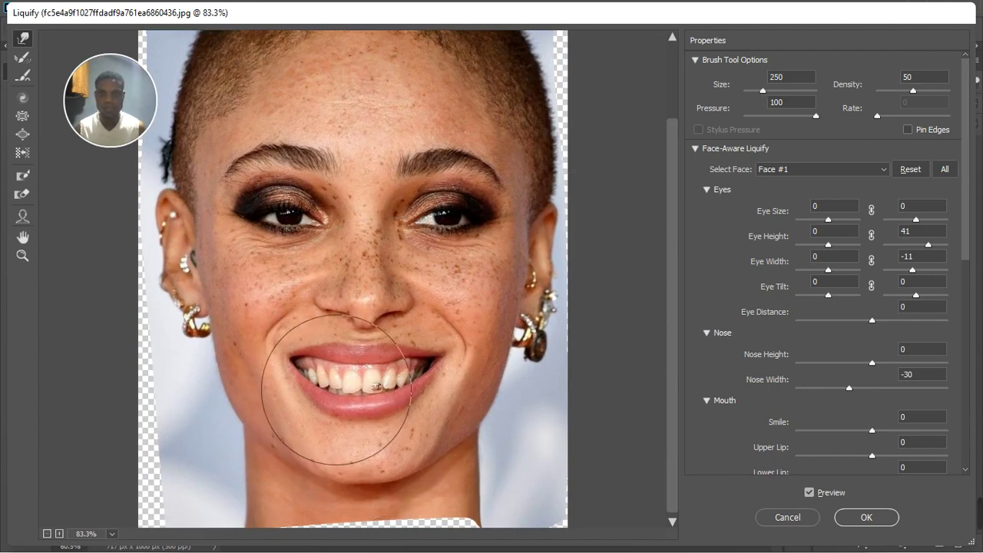
{"action": "left_click_drag", "start_coordinate": [344, 378], "coordinate": [307, 405]}
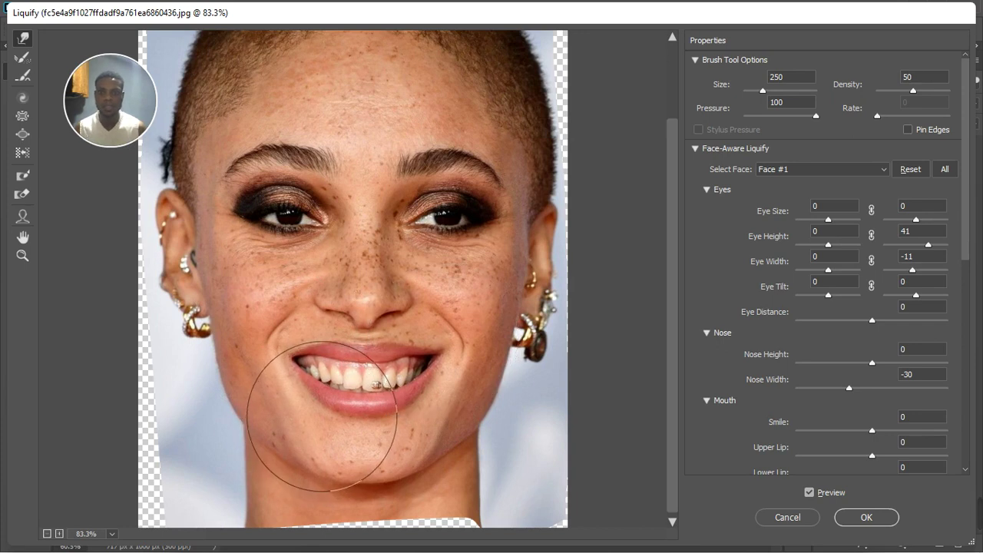
Reduce the Forward Warp brush to 150 and subtly reshape the bridge and tip of the nose
{"action": "scroll", "coordinate": [428, 363], "scroll_direction": "down", "scroll_amount": 3}
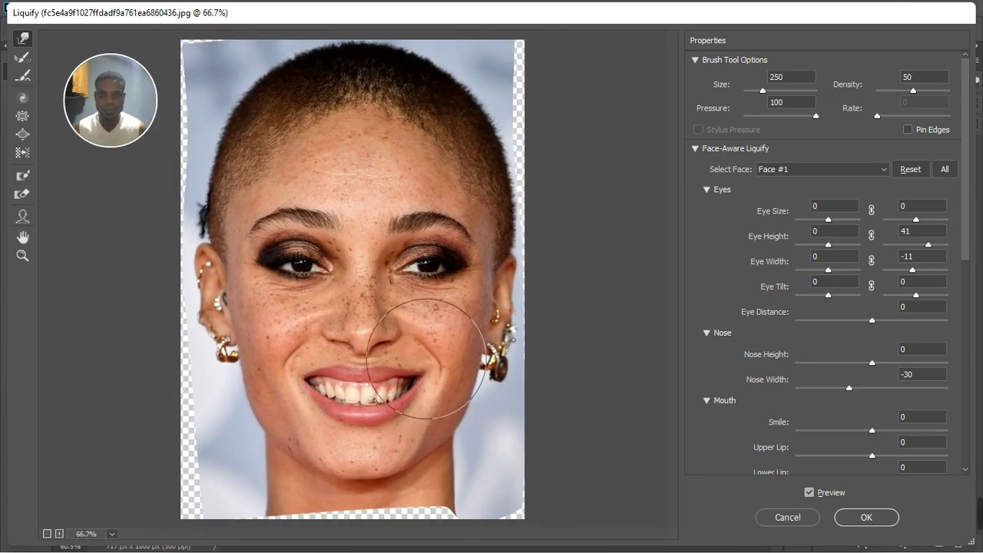
{"action": "scroll", "coordinate": [358, 329], "scroll_direction": "up", "scroll_amount": 2}
{"action": "scroll", "coordinate": [358, 328], "scroll_direction": "up", "scroll_amount": 1}
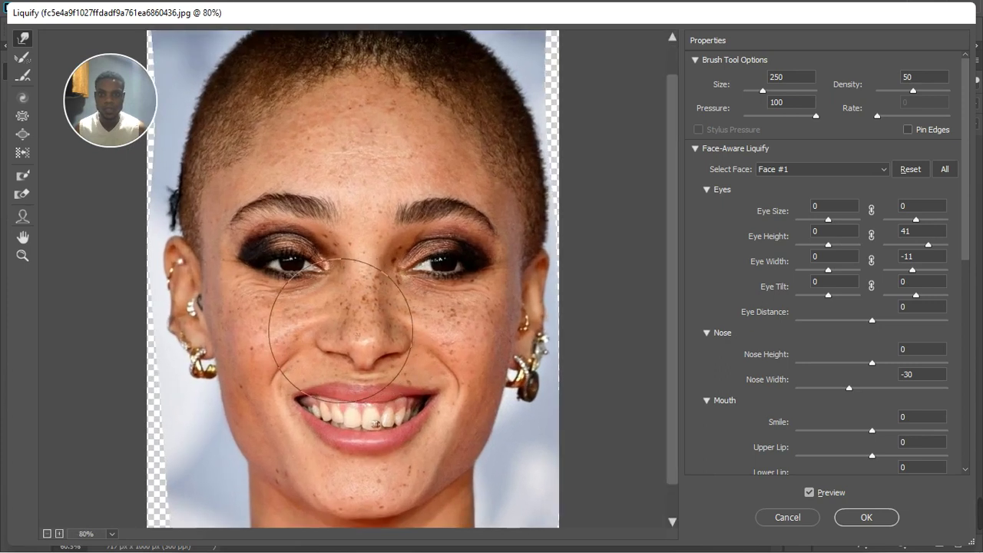
{"action": "key", "text": "bracketleft"}
{"action": "key", "text": "bracketleft"}
{"action": "key", "text": "bracketleft"}
{"action": "key", "text": "bracketleft"}
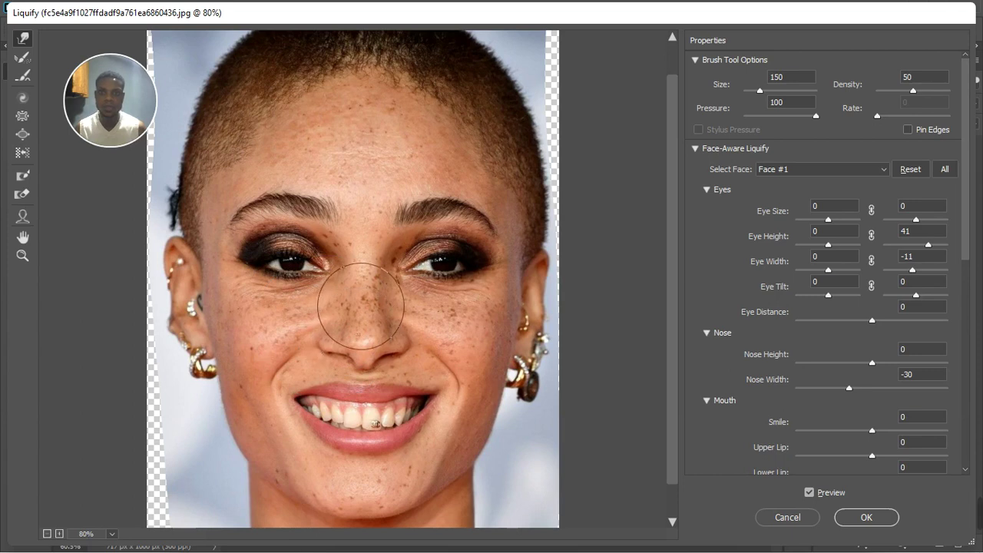
{"action": "left_click_drag", "start_coordinate": [360, 305], "coordinate": [371, 338]}
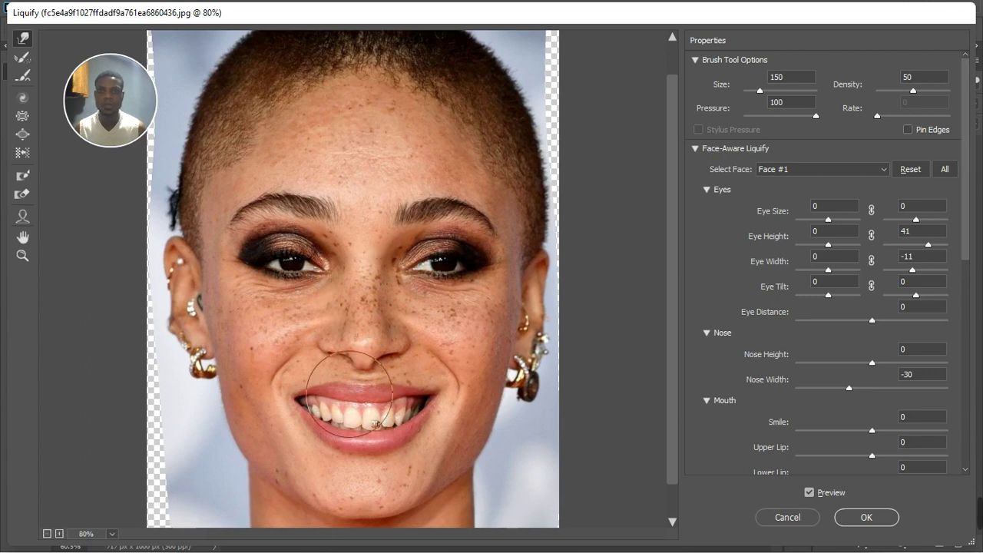
Warp the background outward over the transparent strips along the upper part of both side edges of the photo
{"action": "scroll", "coordinate": [478, 313], "scroll_direction": "down", "scroll_amount": 1}
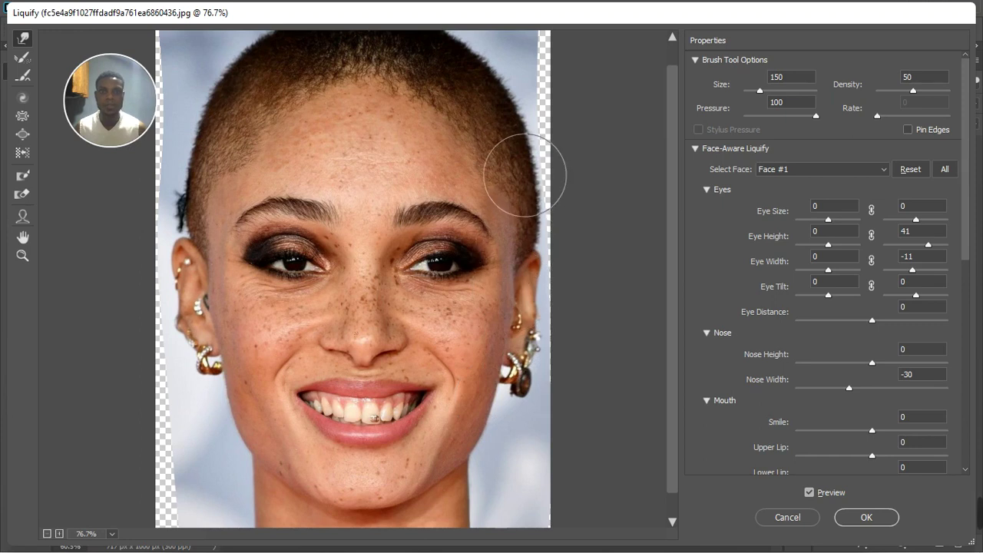
{"action": "mouse_move", "coordinate": [542, 43]}
{"action": "left_mouse_down"}
{"action": "mouse_move", "coordinate": [555, 49]}
{"action": "mouse_move", "coordinate": [548, 76]}
{"action": "mouse_move", "coordinate": [561, 107]}
{"action": "mouse_move", "coordinate": [576, 103]}
{"action": "mouse_move", "coordinate": [588, 125]}
{"action": "left_mouse_up"}
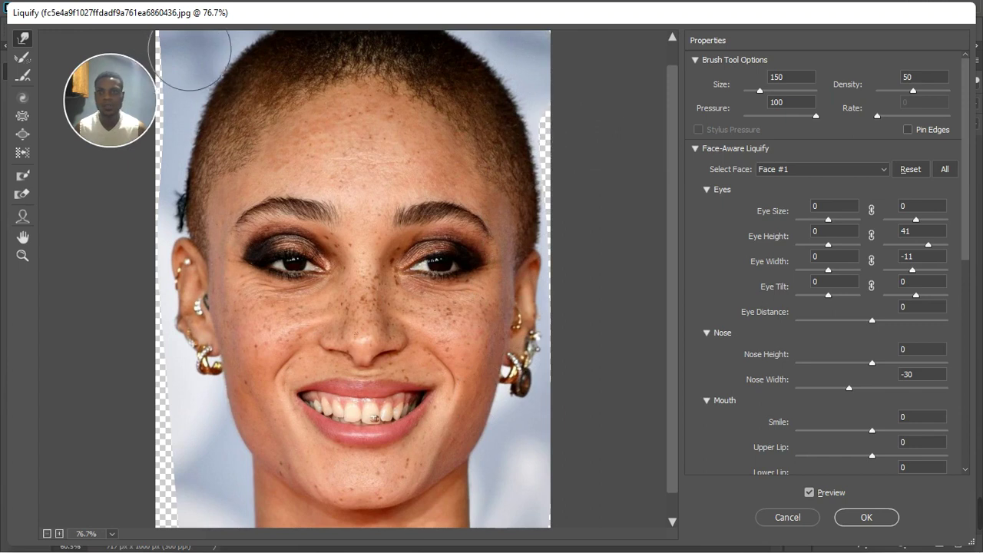
{"action": "mouse_move", "coordinate": [173, 108]}
{"action": "left_mouse_down"}
{"action": "mouse_move", "coordinate": [156, 151]}
{"action": "mouse_move", "coordinate": [133, 158]}
{"action": "mouse_move", "coordinate": [147, 200]}
{"action": "mouse_move", "coordinate": [131, 207]}
{"action": "mouse_move", "coordinate": [158, 221]}
{"action": "mouse_move", "coordinate": [178, 203]}
{"action": "mouse_move", "coordinate": [164, 222]}
{"action": "left_mouse_up"}
Set the Forward Warp brush to 175 and stretch the background over the transparent strip along the photo's lower left edge
{"action": "key", "text": "bracketleft"}
{"action": "key", "text": "bracketleft"}
{"action": "key", "text": "bracketleft"}
{"action": "key", "text": "bracketleft"}
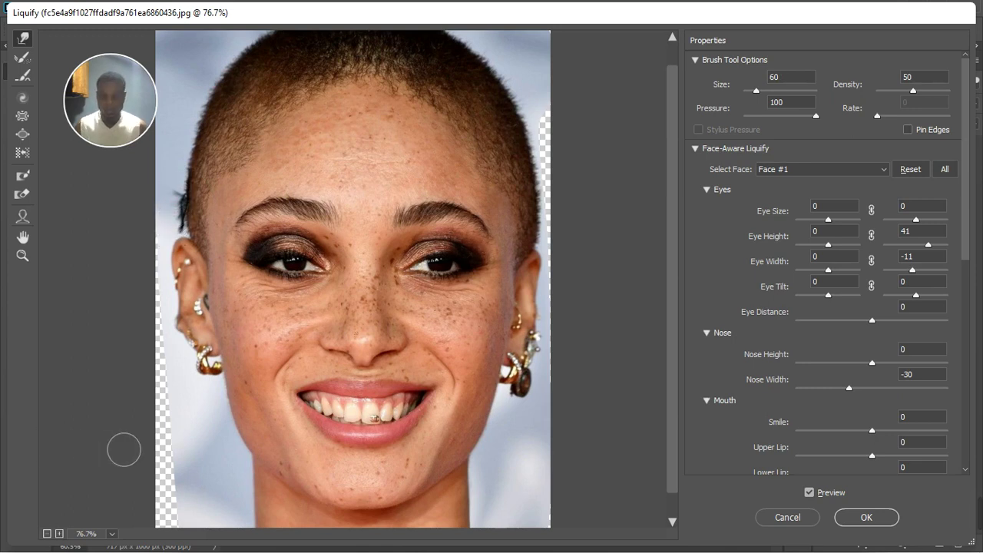
{"action": "key", "text": "bracketright"}
{"action": "key", "text": "bracketright"}
{"action": "key", "text": "bracketright"}
{"action": "key", "text": "bracketright"}
{"action": "key", "text": "bracketright"}
{"action": "key", "text": "bracketright"}
{"action": "key", "text": "bracketright"}
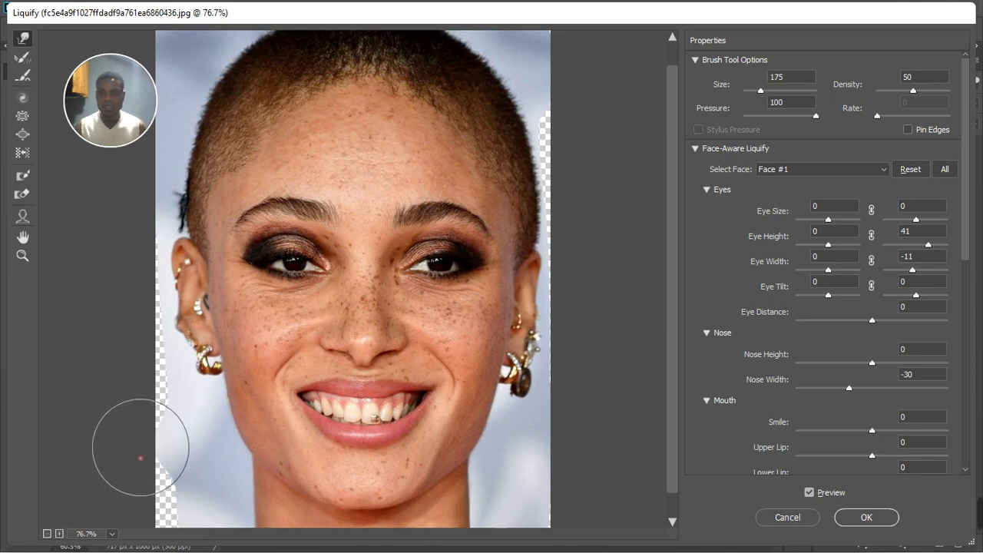
{"action": "mouse_move", "coordinate": [143, 450]}
{"action": "left_mouse_down"}
{"action": "mouse_move", "coordinate": [132, 481]}
{"action": "mouse_move", "coordinate": [175, 524]}
{"action": "mouse_move", "coordinate": [99, 506]}
{"action": "mouse_move", "coordinate": [150, 395]}
{"action": "mouse_move", "coordinate": [123, 377]}
{"action": "mouse_move", "coordinate": [138, 354]}
{"action": "mouse_move", "coordinate": [96, 353]}
{"action": "left_mouse_up"}
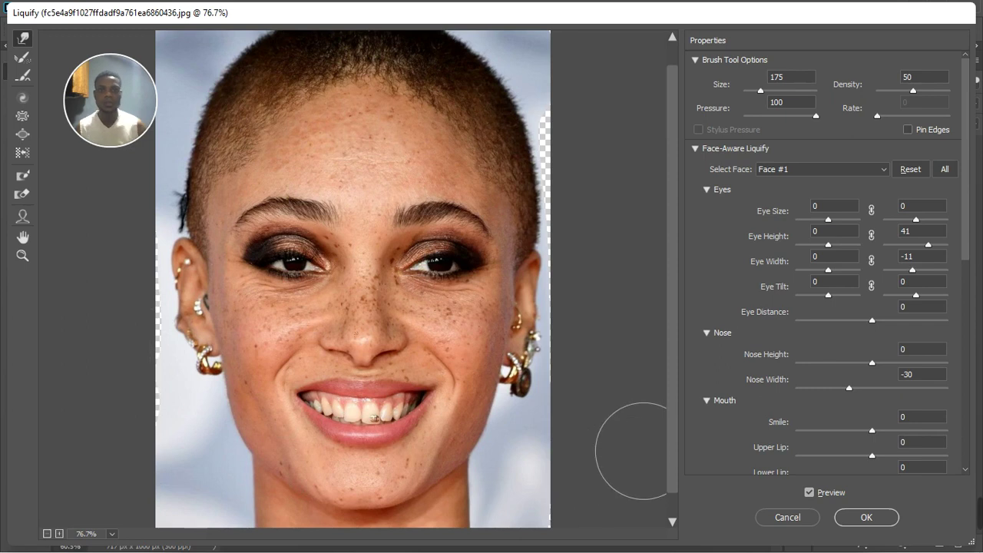
Stretch the photo's lower edge below the neck downward over the remaining transparent strip
{"action": "key", "text": "ctrl+0"}
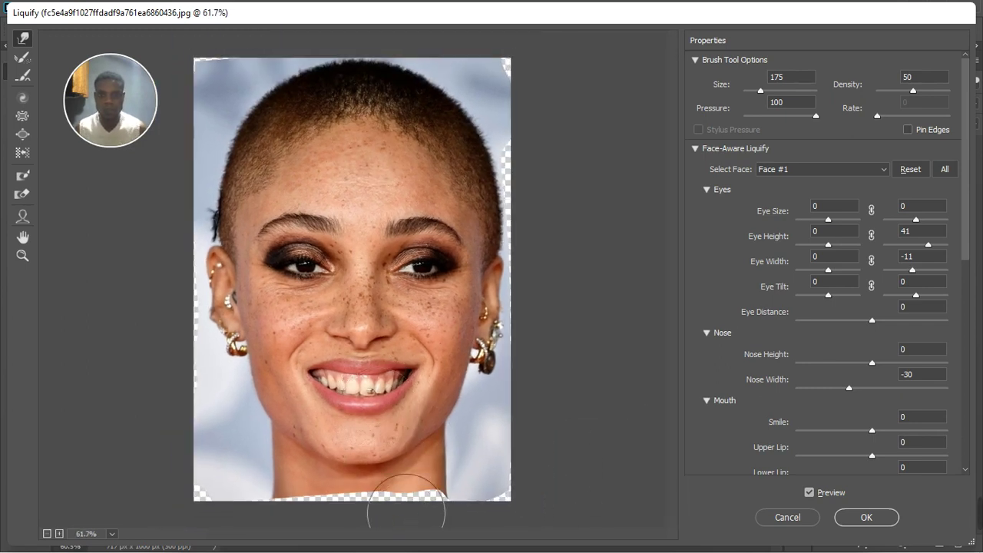
{"action": "left_click", "coordinate": [414, 515]}
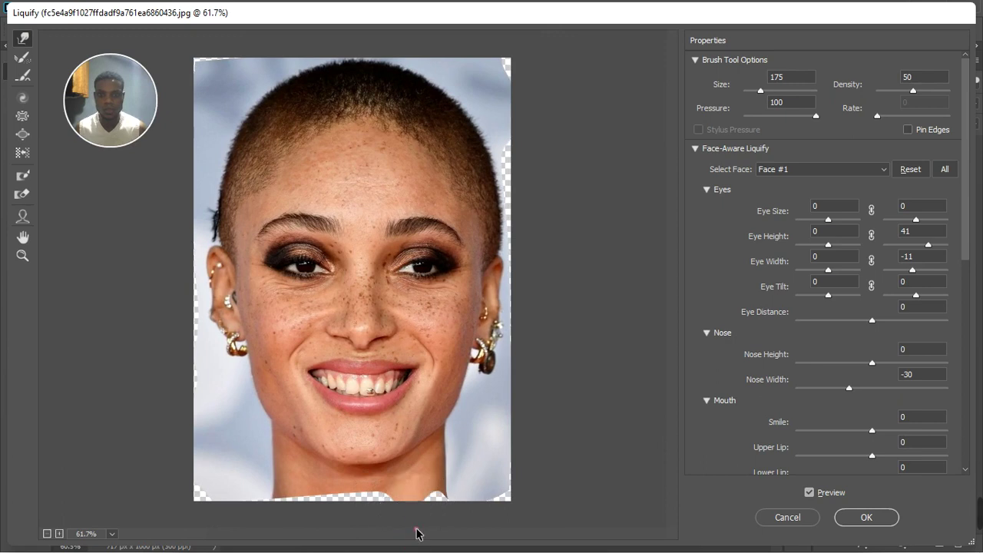
{"action": "mouse_move", "coordinate": [416, 530]}
{"action": "left_mouse_down"}
{"action": "mouse_move", "coordinate": [432, 487]}
{"action": "mouse_move", "coordinate": [425, 520]}
{"action": "left_mouse_up"}
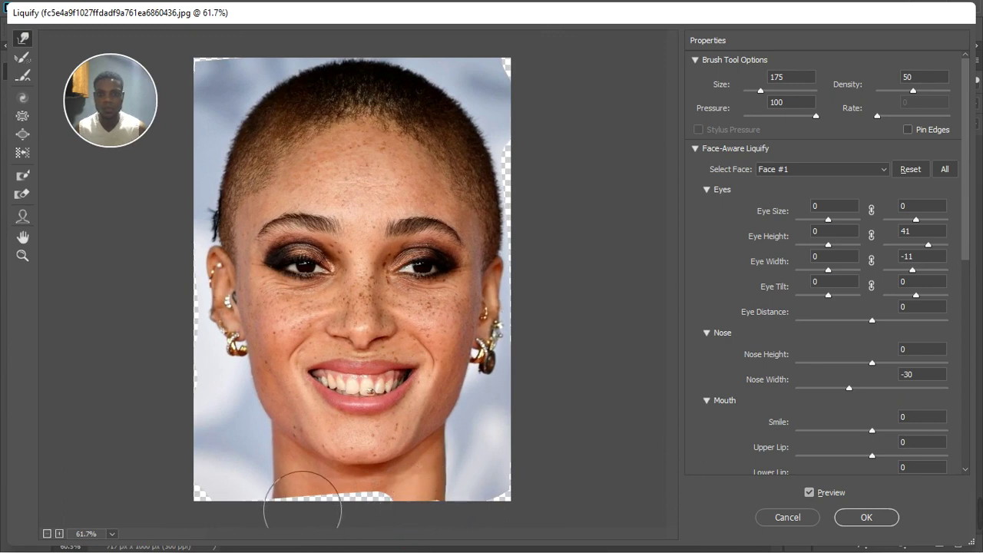
{"action": "mouse_move", "coordinate": [302, 509]}
{"action": "left_mouse_down"}
{"action": "mouse_move", "coordinate": [311, 540]}
{"action": "mouse_move", "coordinate": [337, 507]}
{"action": "mouse_move", "coordinate": [339, 537]}
{"action": "mouse_move", "coordinate": [373, 517]}
{"action": "mouse_move", "coordinate": [372, 545]}
{"action": "mouse_move", "coordinate": [383, 507]}
{"action": "mouse_move", "coordinate": [382, 543]}
{"action": "mouse_move", "coordinate": [359, 518]}
{"action": "mouse_move", "coordinate": [358, 549]}
{"action": "left_mouse_up"}
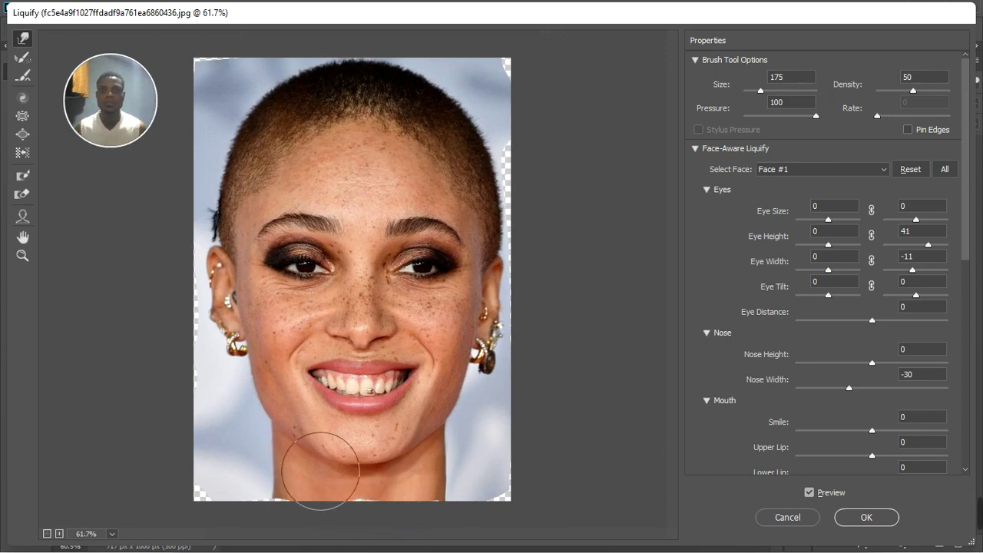
Enlarge the Forward Warp brush to 500, nudge the temple on the image's left side and the crown, and apply the Liquify filter
{"action": "key", "text": "bracketright"}
{"action": "key", "text": "bracketright"}
{"action": "key", "text": "bracketright"}
{"action": "key", "text": "bracketright"}
{"action": "key", "text": "bracketright"}
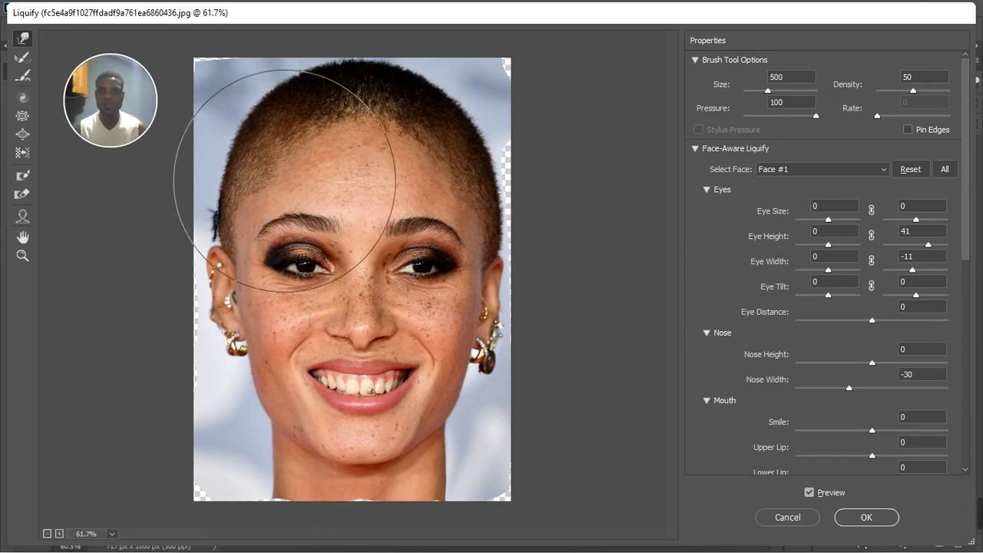
{"action": "left_click_drag", "start_coordinate": [259, 208], "coordinate": [265, 201]}
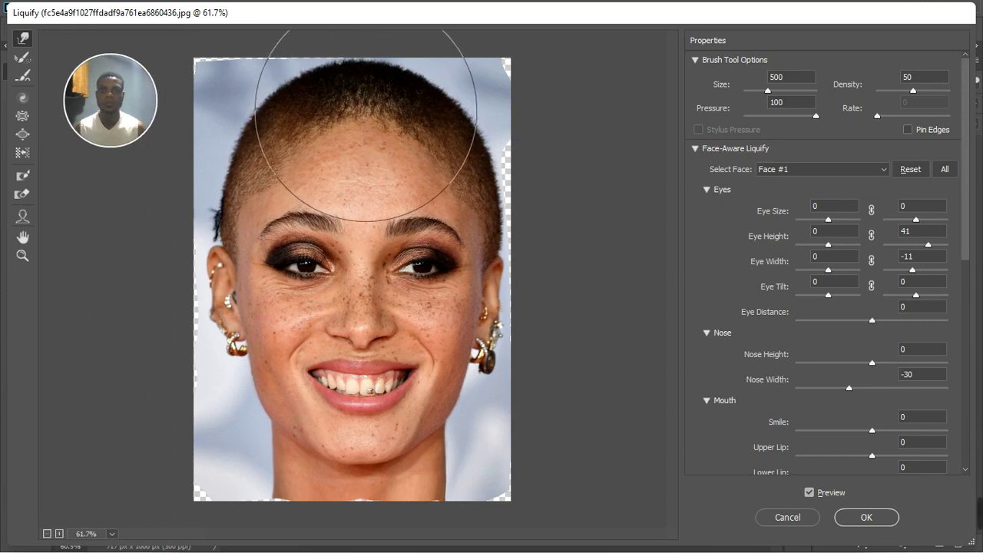
{"action": "left_click_drag", "start_coordinate": [365, 96], "coordinate": [361, 97]}
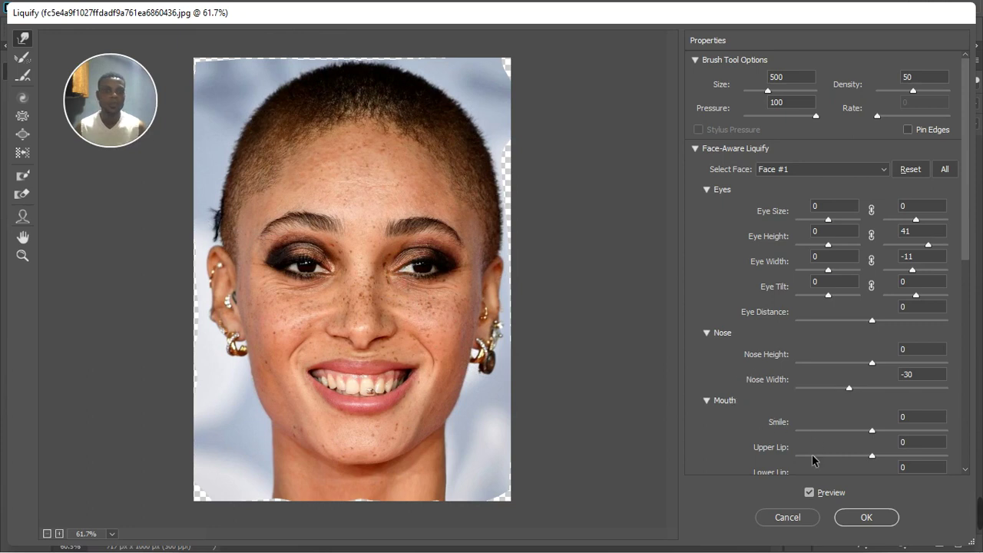
{"action": "left_click", "coordinate": [856, 519]}
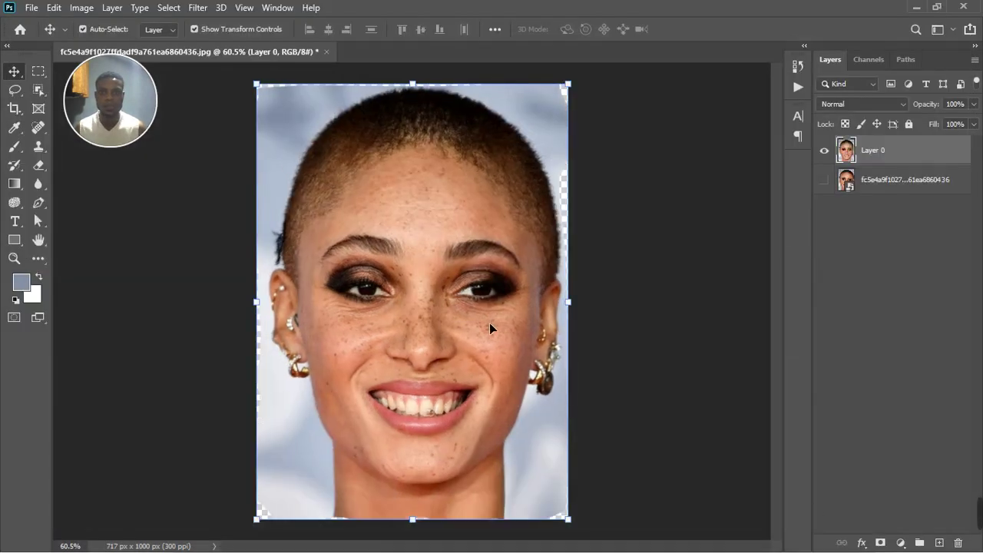
Show the original photo layer beneath Layer 0 and toggle Layer 0's visibility to compare before and after
{"action": "scroll", "coordinate": [491, 329], "scroll_direction": "down", "scroll_amount": 2}
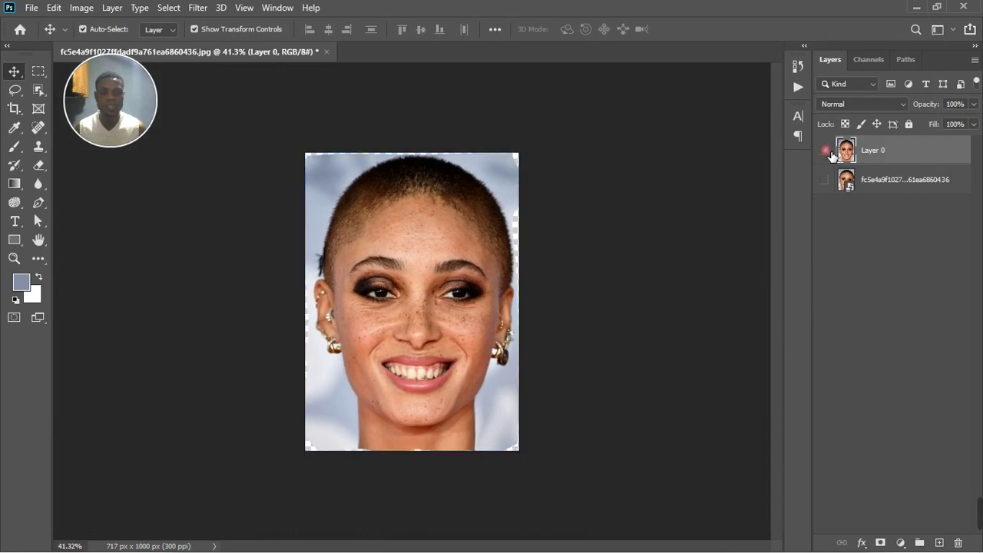
{"action": "left_click", "coordinate": [824, 150]}
{"action": "left_click", "coordinate": [824, 151]}
{"action": "left_click", "coordinate": [824, 180]}
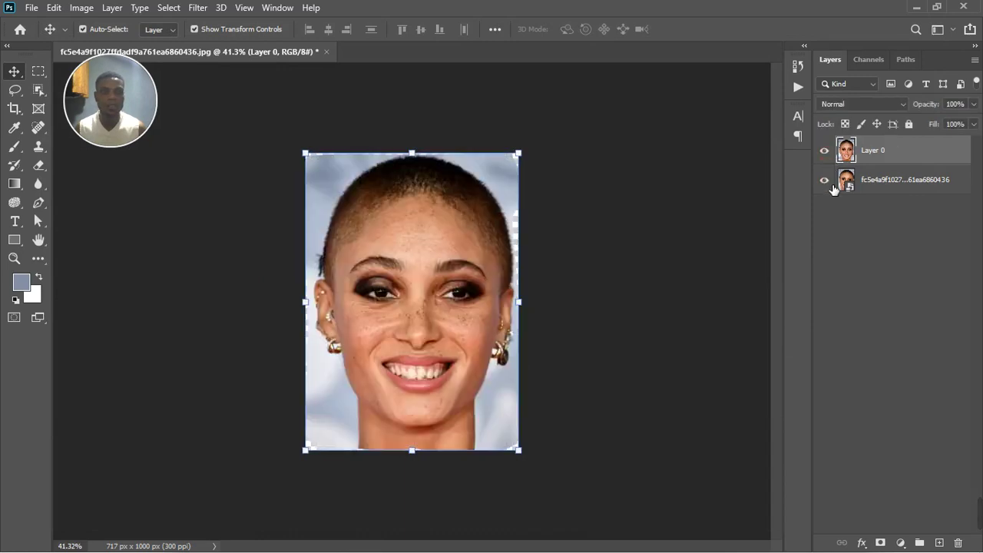
{"action": "left_click", "coordinate": [825, 150]}
{"action": "left_click", "coordinate": [828, 151]}
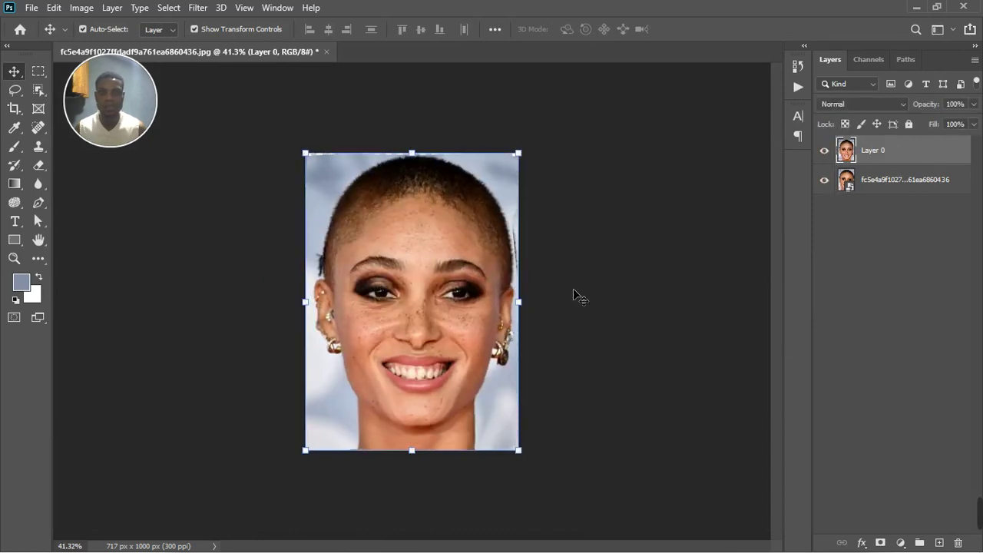
Scale Layer 0 proportionally to 102.18% and shift it up and to the left over the transparent gaps at the photo's edges
{"action": "key", "text": "ctrl+plus"}
{"action": "key", "text": "ctrl+plus"}
{"action": "key", "text": "ctrl+minus"}
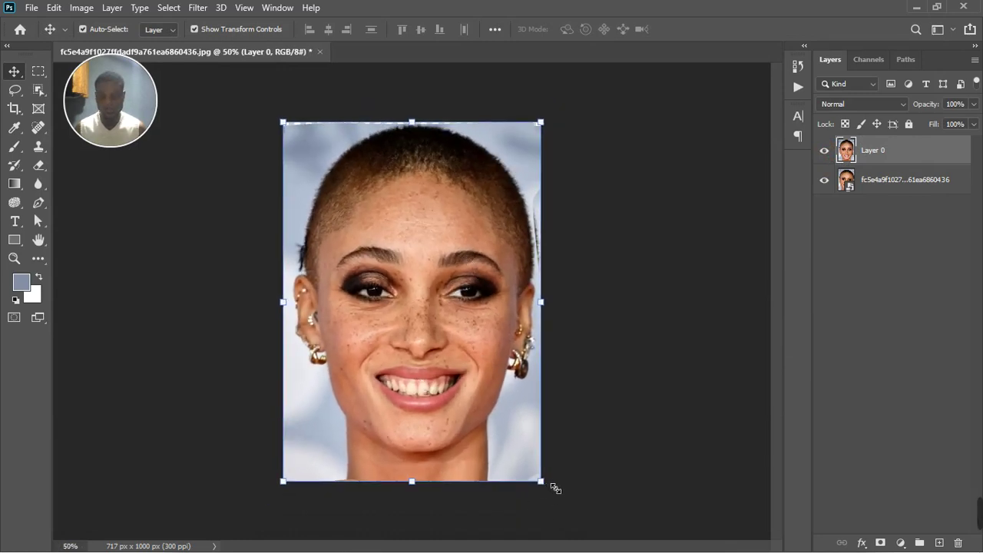
{"action": "left_click_drag", "start_coordinate": [552, 484], "coordinate": [556, 490]}
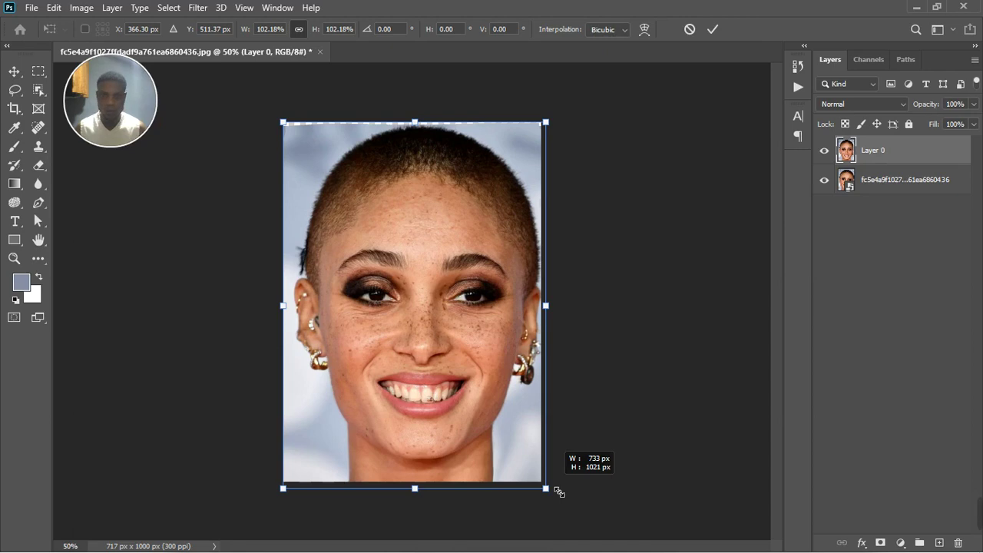
{"action": "left_click", "coordinate": [527, 438]}
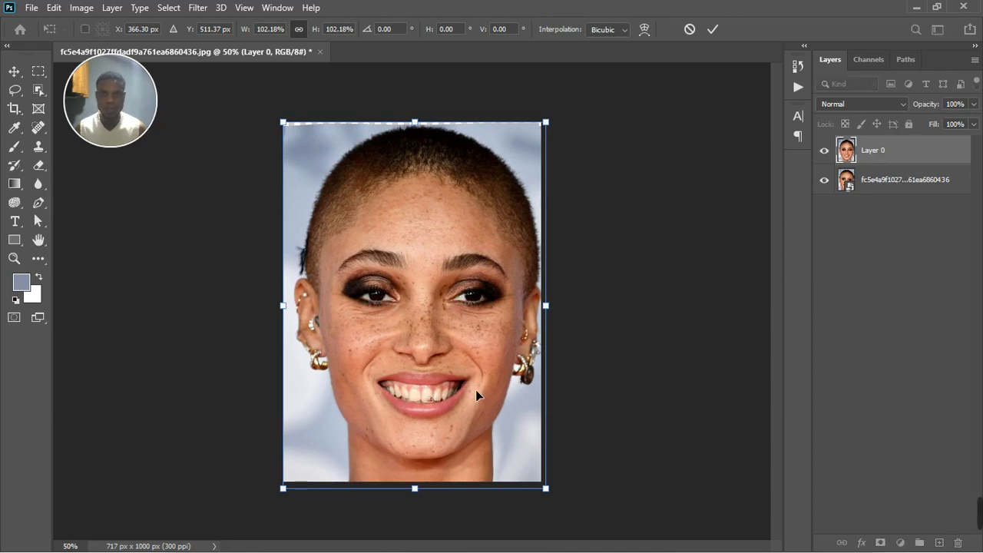
{"action": "left_click_drag", "start_coordinate": [477, 395], "coordinate": [471, 394]}
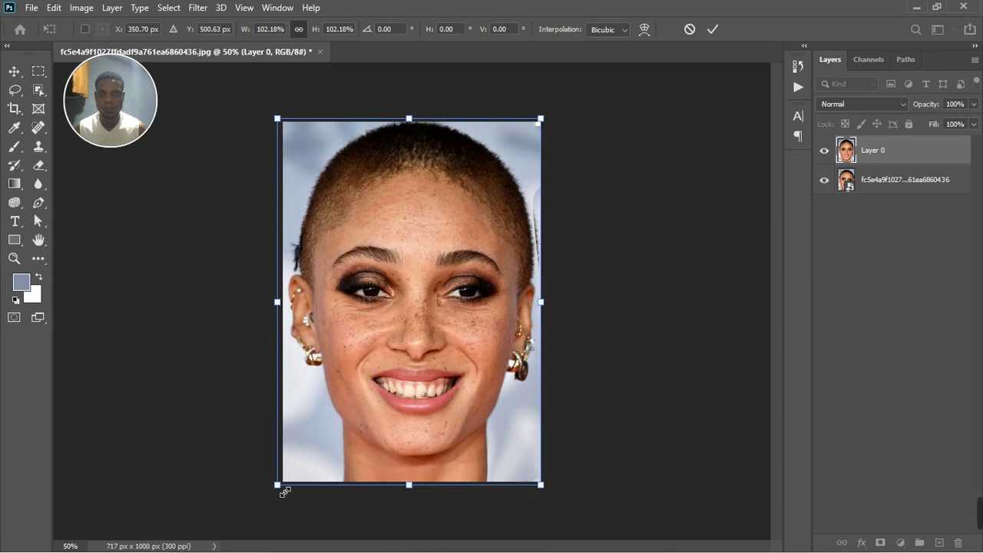
Enlarge Layer 0 further to 104.16% from its lower-left corner, nudge it slightly down, and apply the transformation
{"action": "mouse_move", "coordinate": [284, 491]}
{"action": "left_mouse_down"}
{"action": "mouse_move", "coordinate": [276, 497]}
{"action": "mouse_move", "coordinate": [285, 493]}
{"action": "left_mouse_up"}
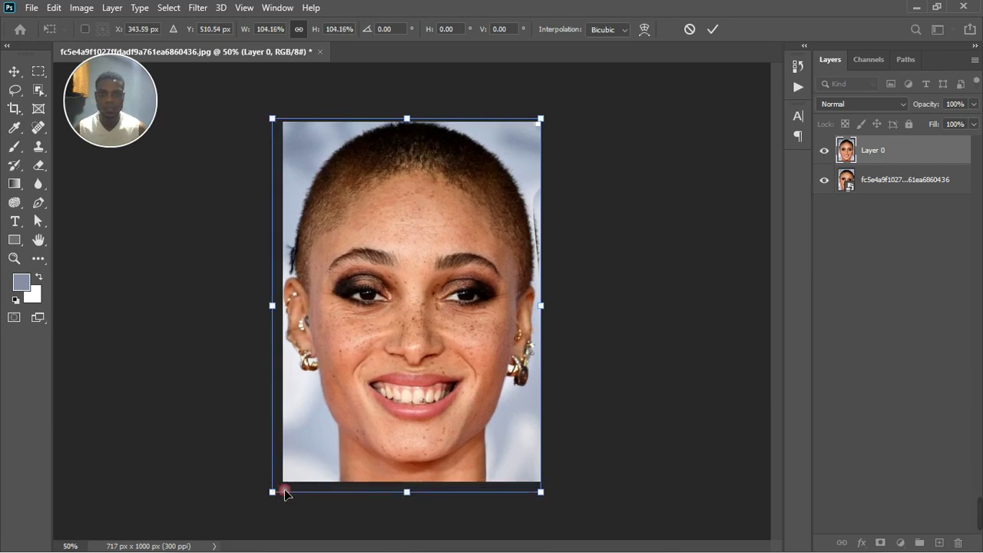
{"action": "scroll", "coordinate": [449, 400], "scroll_direction": "up", "scroll_amount": 2}
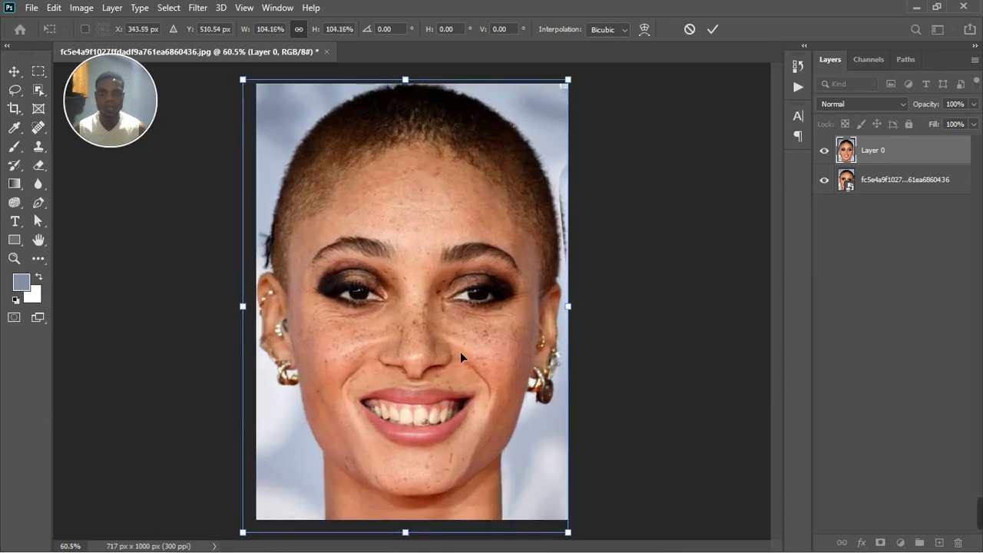
{"action": "left_click_drag", "start_coordinate": [466, 321], "coordinate": [465, 322]}
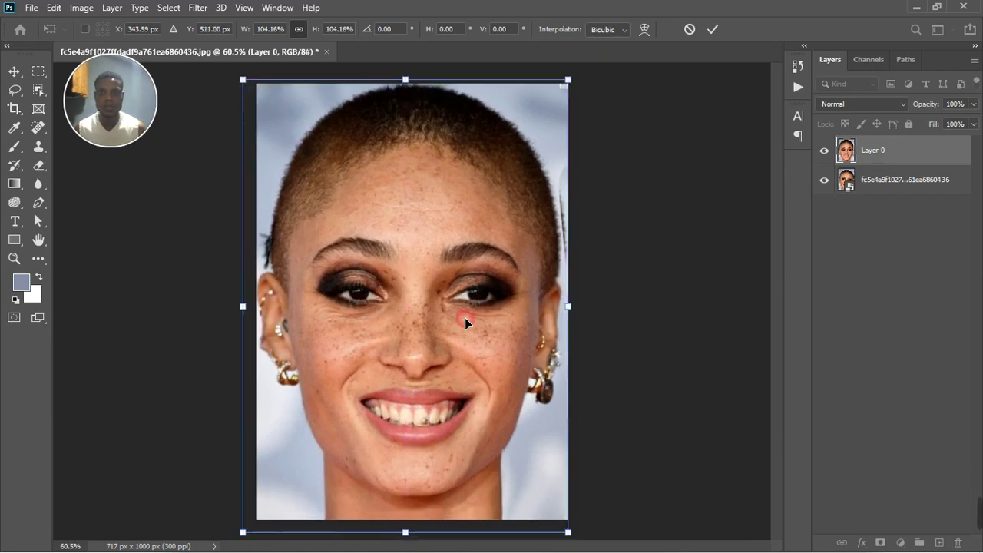
{"action": "scroll", "coordinate": [476, 346], "scroll_direction": "down", "scroll_amount": 1}
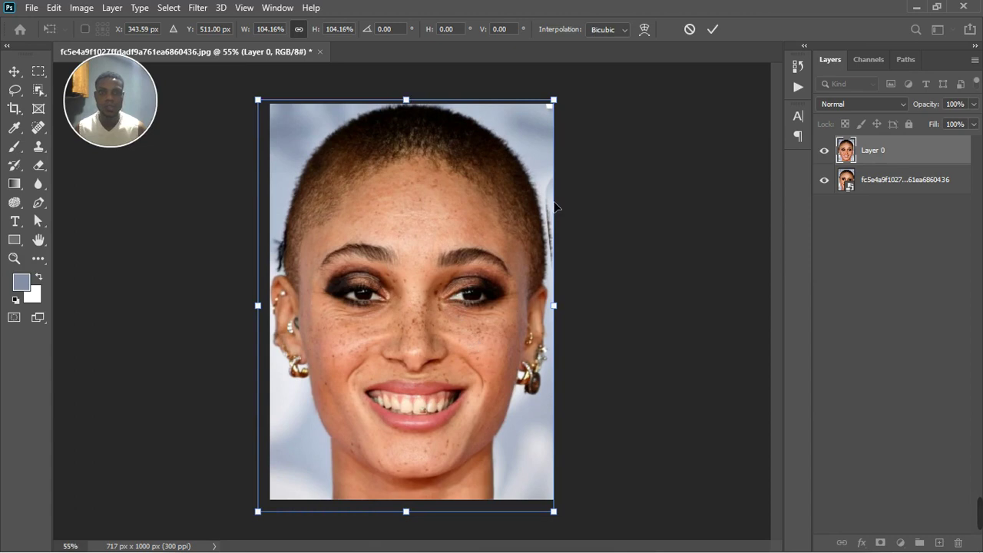
{"action": "left_click", "coordinate": [713, 30]}
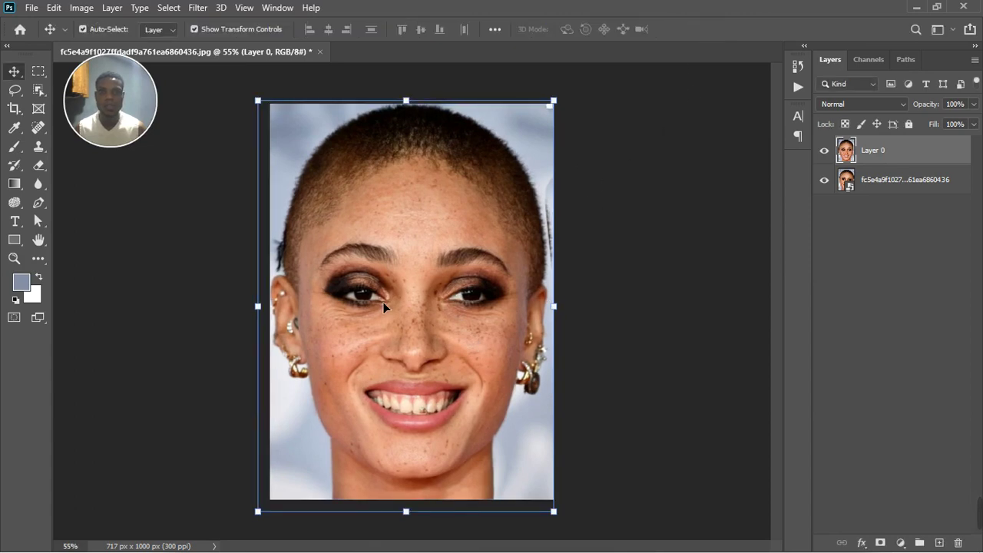
Rotate Layer 0 by -0.46° with Free Transform to level the head and apply the rotation
{"action": "scroll", "coordinate": [418, 274], "scroll_direction": "down", "scroll_amount": 1}
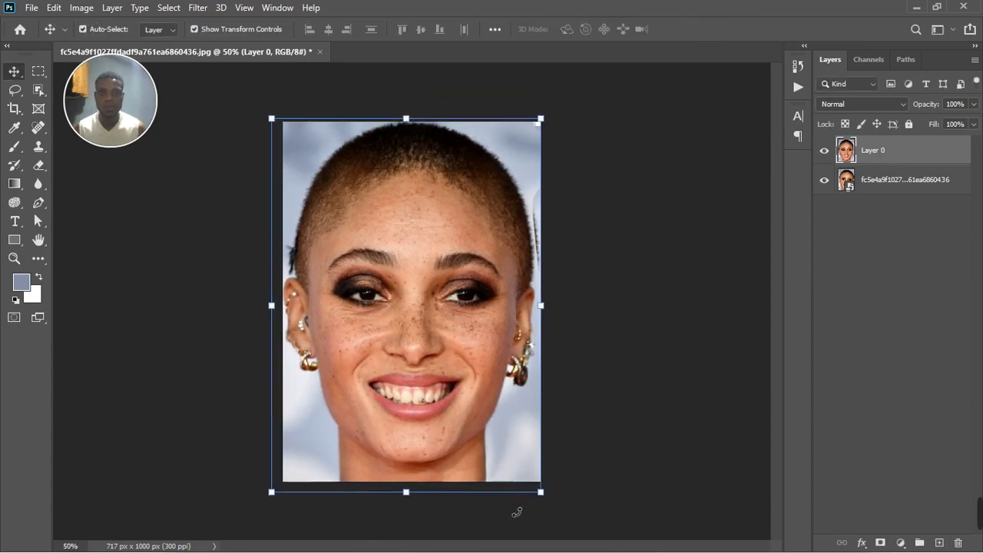
{"action": "scroll", "coordinate": [517, 512], "scroll_direction": "up", "scroll_amount": 1}
{"action": "scroll", "coordinate": [593, 472], "scroll_direction": "down", "scroll_amount": 1}
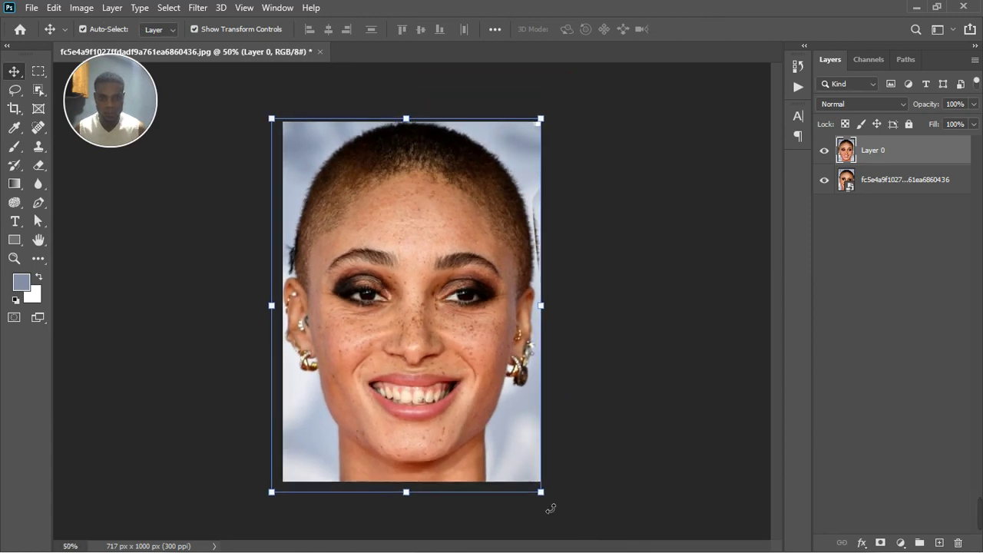
{"action": "key", "text": "ctrl+t"}
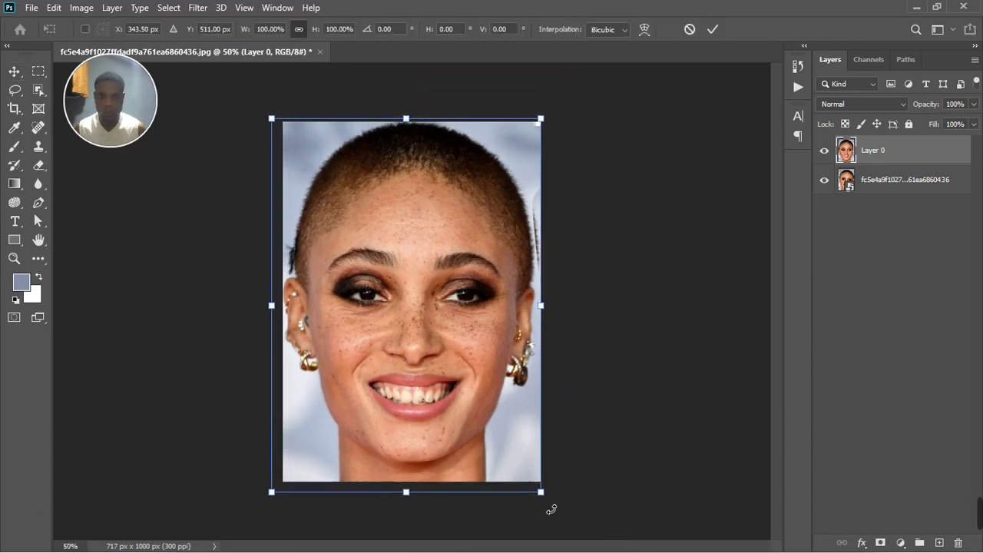
{"action": "left_click_drag", "start_coordinate": [553, 510], "coordinate": [554, 509]}
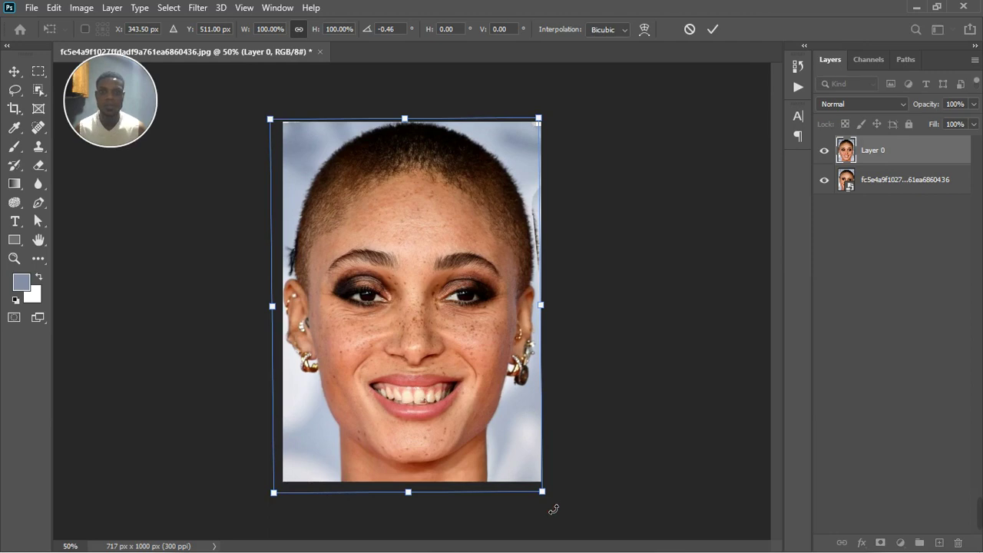
{"action": "left_click", "coordinate": [713, 30]}
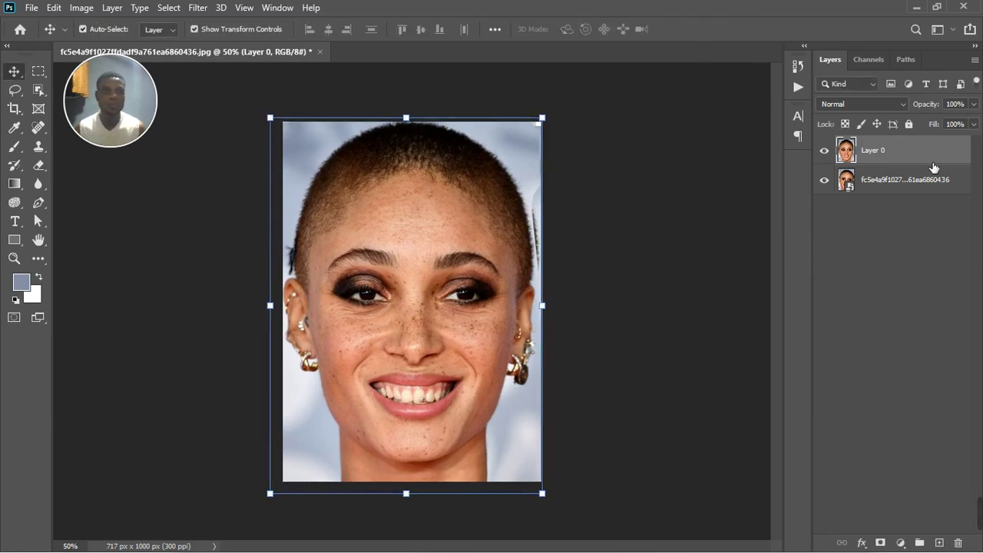
Duplicate the original photo layer and merge the copy with Layer 0
{"action": "left_click", "coordinate": [906, 185]}
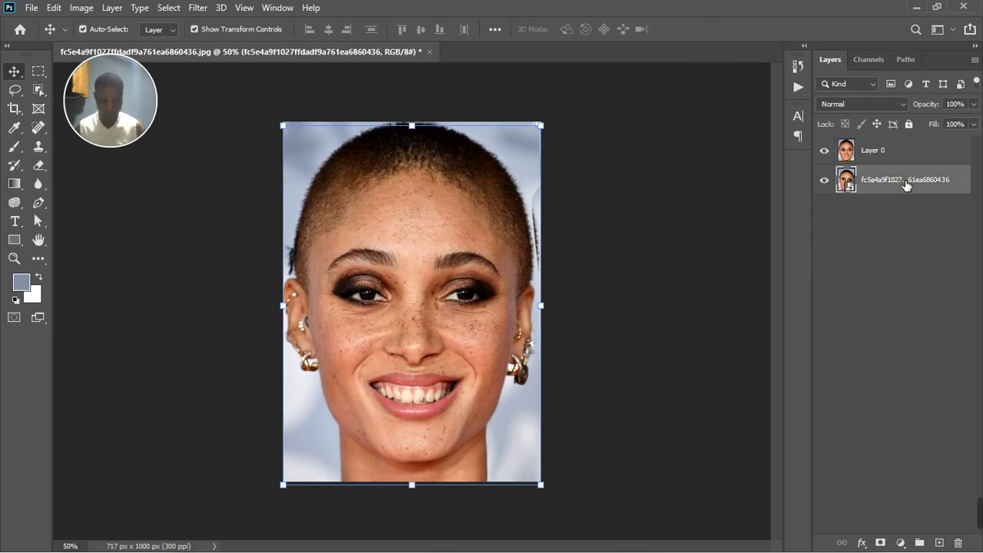
{"action": "key", "text": "ctrl+j"}
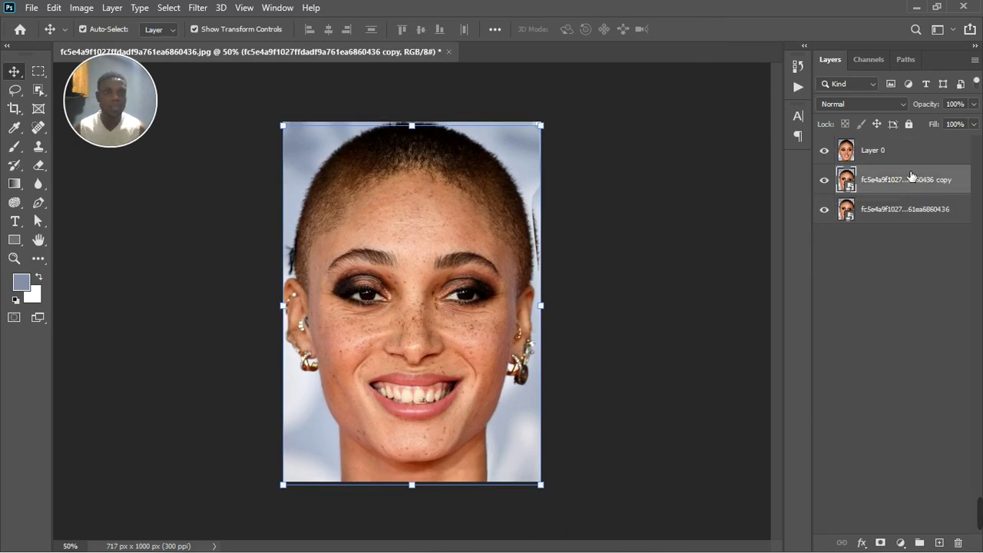
{"action": "left_click", "coordinate": [916, 161], "text": "shift"}
{"action": "right_click", "coordinate": [915, 162]}
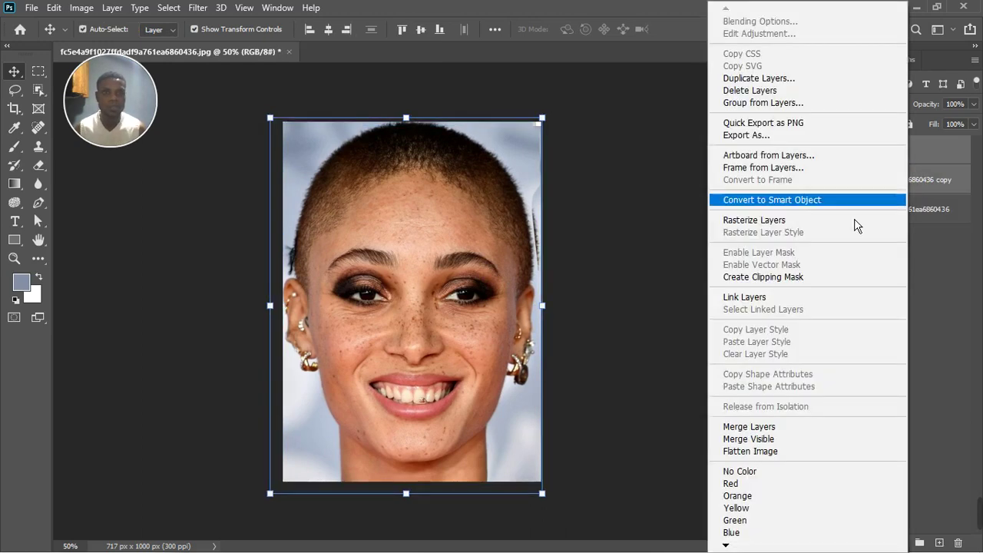
{"action": "left_click", "coordinate": [760, 427]}
Lasso the stray hair sliver in the background beside the head's right edge, patch it with clean background from lower down, and deselect
{"action": "scroll", "coordinate": [489, 240], "scroll_direction": "up", "scroll_amount": 5}
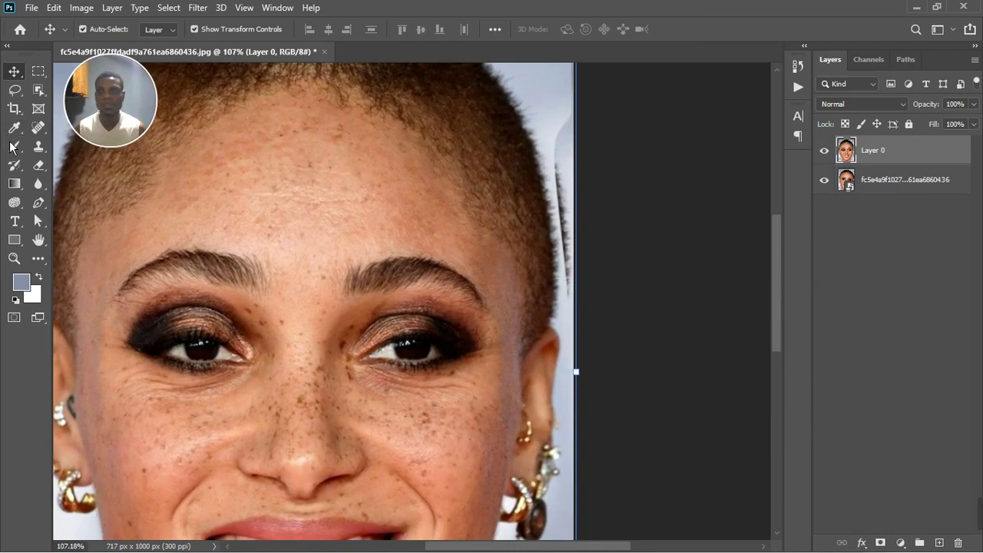
{"action": "left_click", "coordinate": [17, 91]}
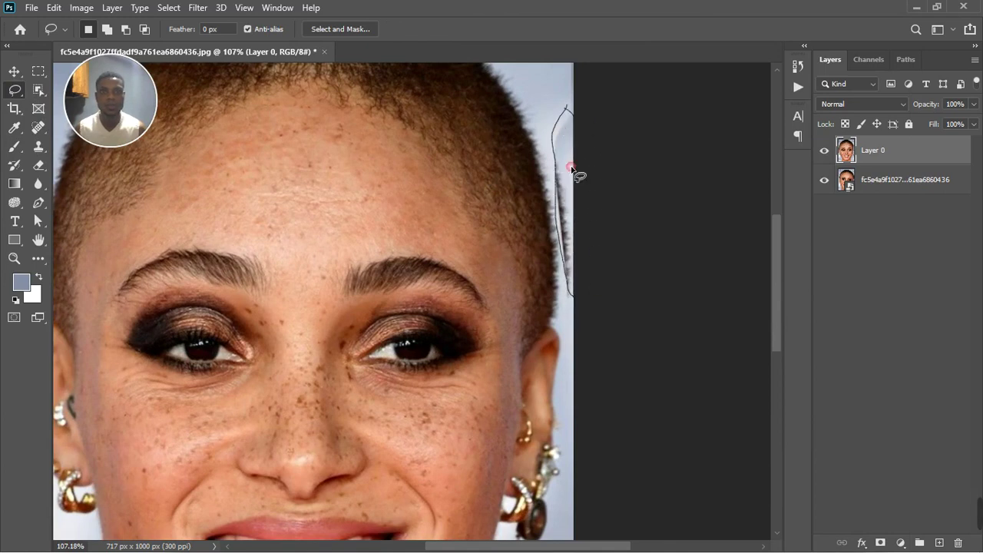
{"action": "left_click_drag", "start_coordinate": [572, 169], "coordinate": [578, 253]}
{"action": "scroll", "coordinate": [578, 253], "scroll_direction": "down", "scroll_amount": 3}
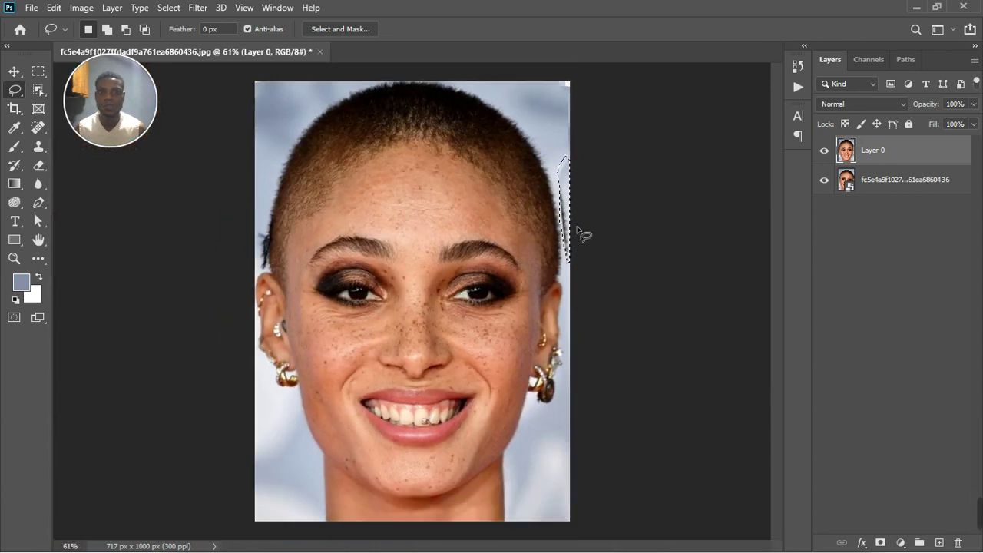
{"action": "left_click", "coordinate": [39, 127]}
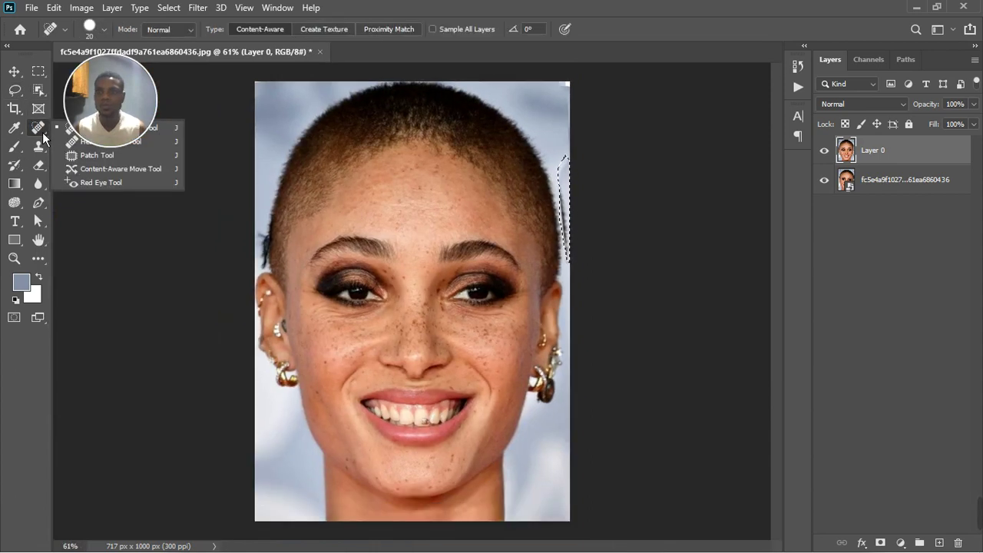
{"action": "left_click", "coordinate": [77, 155]}
{"action": "left_click_drag", "start_coordinate": [575, 193], "coordinate": [555, 445]}
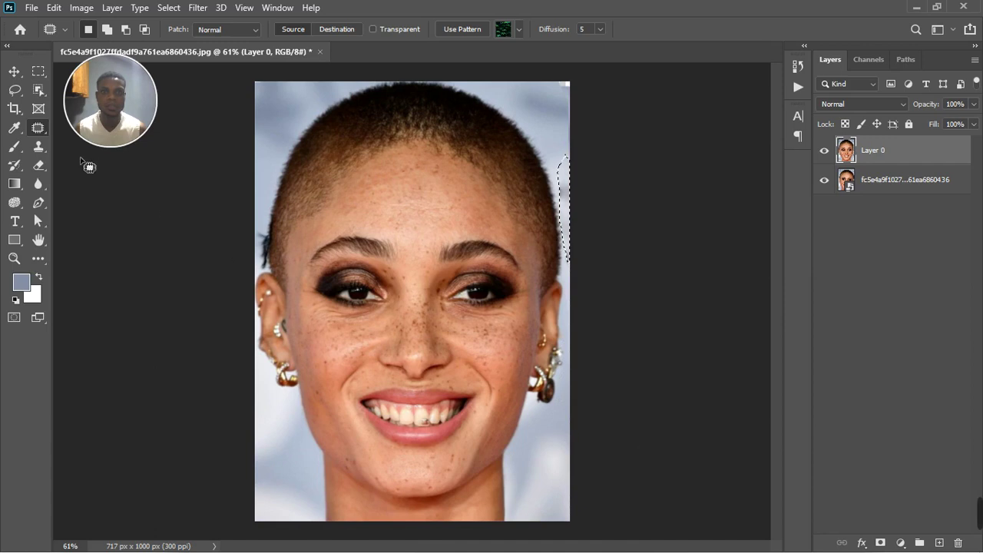
{"action": "key", "text": "v"}
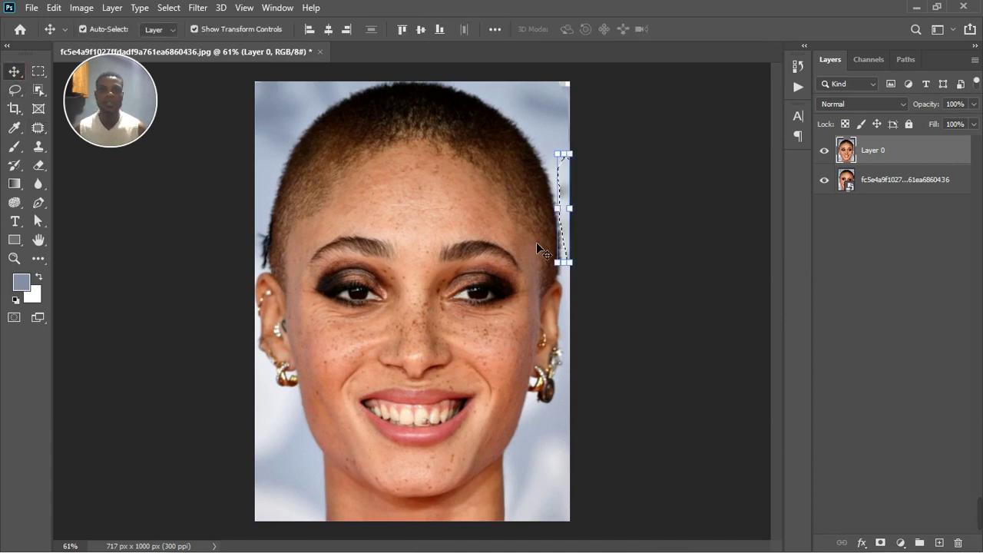
{"action": "key", "text": "ctrl+d"}
{"action": "key", "text": "ctrl+0"}
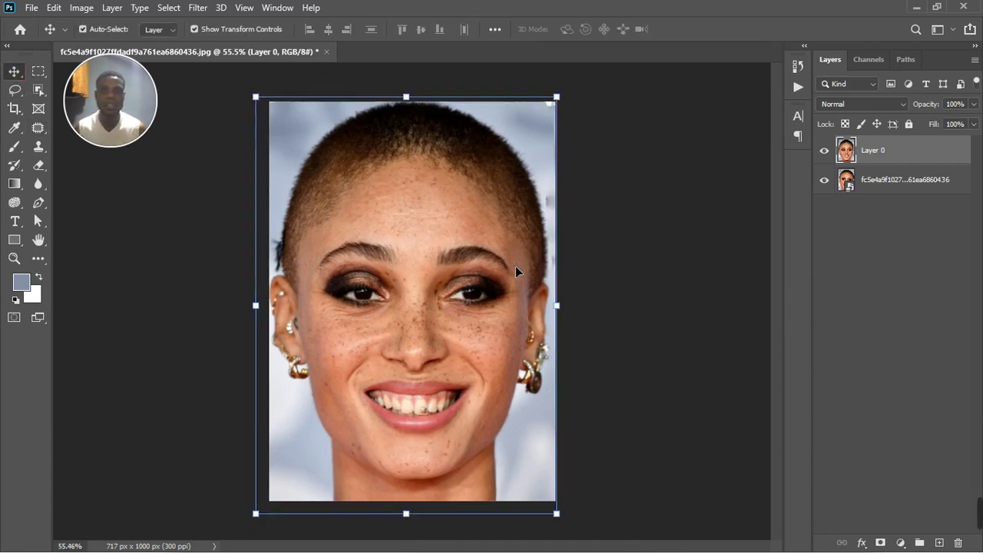
Blend the leftover dark marks in the background along the photo's right edge with the Mixer Brush at size 45
{"action": "left_click", "coordinate": [15, 147]}
{"action": "scroll", "coordinate": [520, 212], "scroll_direction": "up", "scroll_amount": 2}
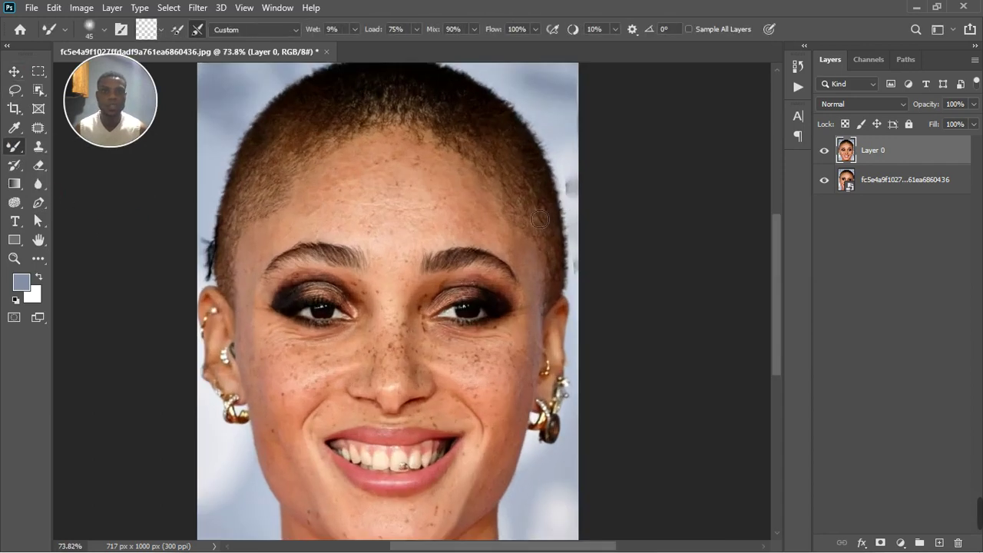
{"action": "mouse_move", "coordinate": [579, 203]}
{"action": "left_mouse_down"}
{"action": "mouse_move", "coordinate": [577, 187]}
{"action": "mouse_move", "coordinate": [587, 297]}
{"action": "left_mouse_up"}
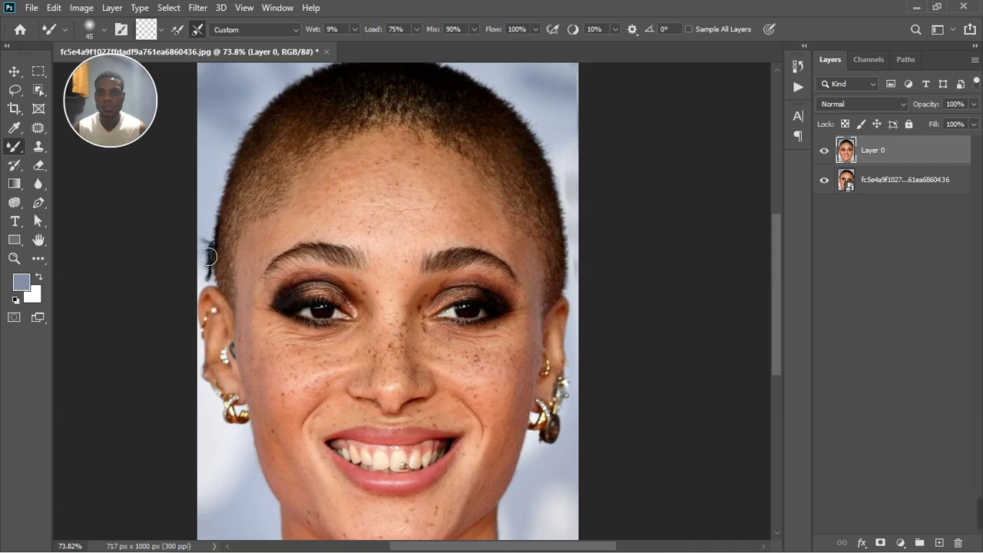
Lasso the dark hair tuft above the ear on the image's left side and patch it with clean background from higher up
{"action": "left_click", "coordinate": [15, 90]}
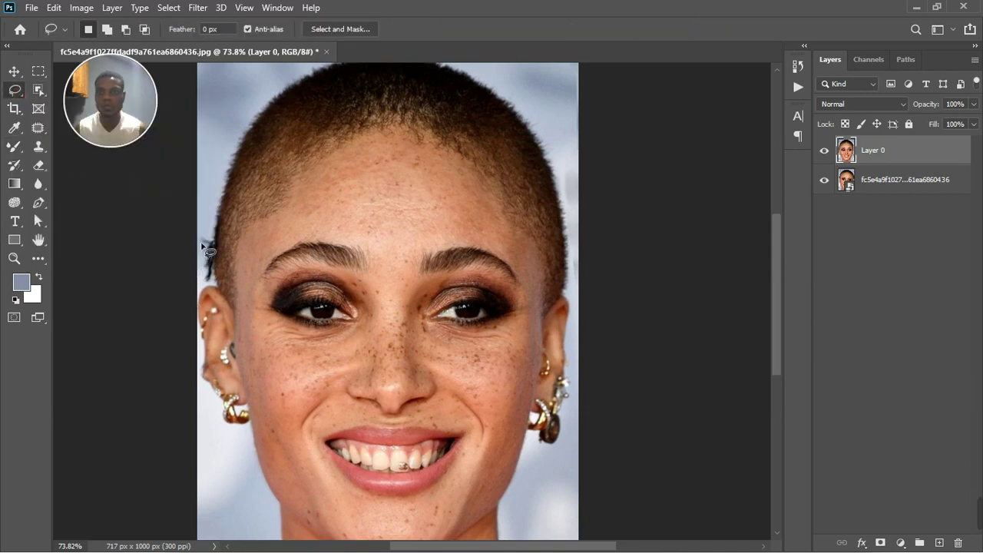
{"action": "mouse_move", "coordinate": [203, 229]}
{"action": "left_mouse_down"}
{"action": "mouse_move", "coordinate": [215, 255]}
{"action": "mouse_move", "coordinate": [204, 284]}
{"action": "mouse_move", "coordinate": [196, 264]}
{"action": "mouse_move", "coordinate": [204, 229]}
{"action": "left_mouse_up"}
{"action": "left_click", "coordinate": [38, 127]}
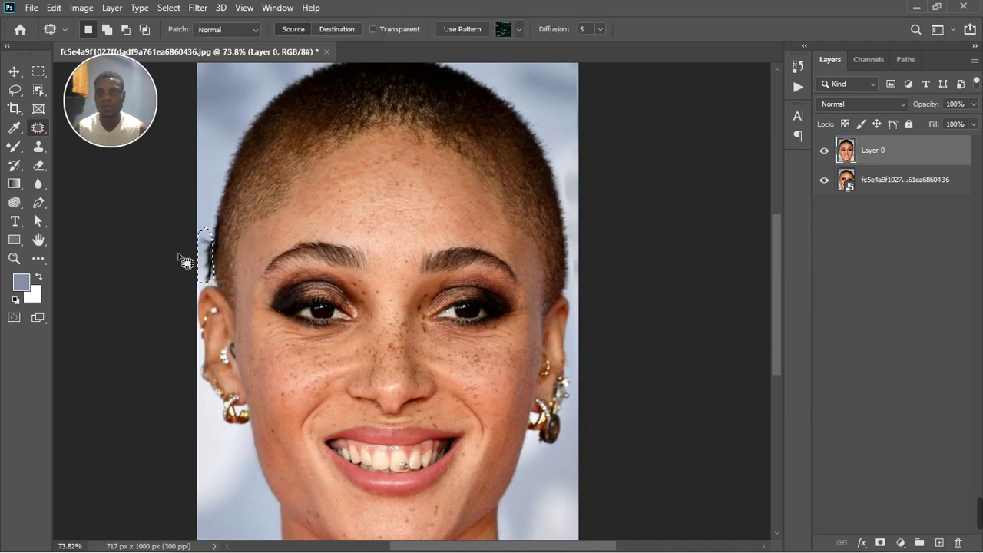
{"action": "left_click_drag", "start_coordinate": [208, 267], "coordinate": [216, 120]}
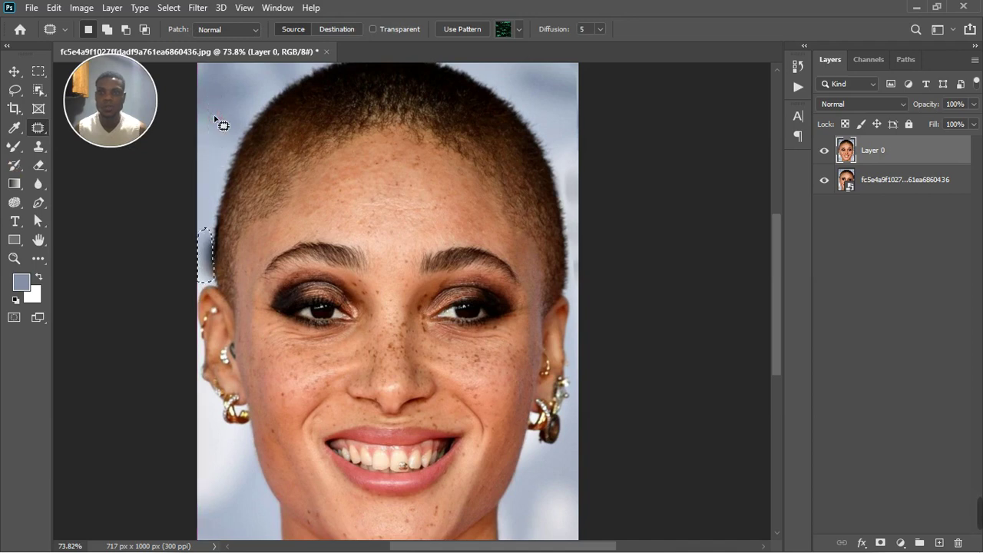
{"action": "scroll", "coordinate": [221, 124], "scroll_direction": "down", "scroll_amount": 1}
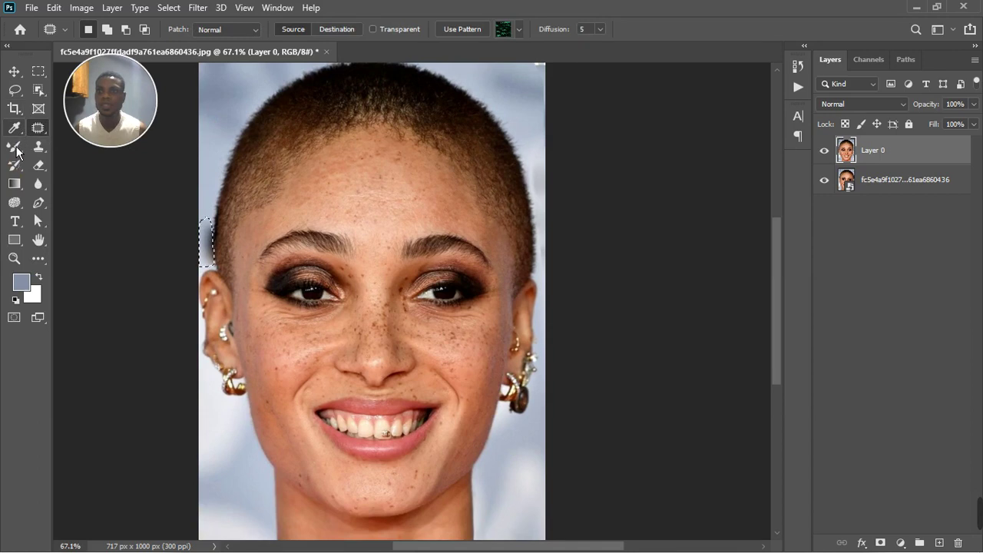
Smooth the patched background above the image's left ear with the Mixer Brush and clear the selection
{"action": "left_click", "coordinate": [14, 146]}
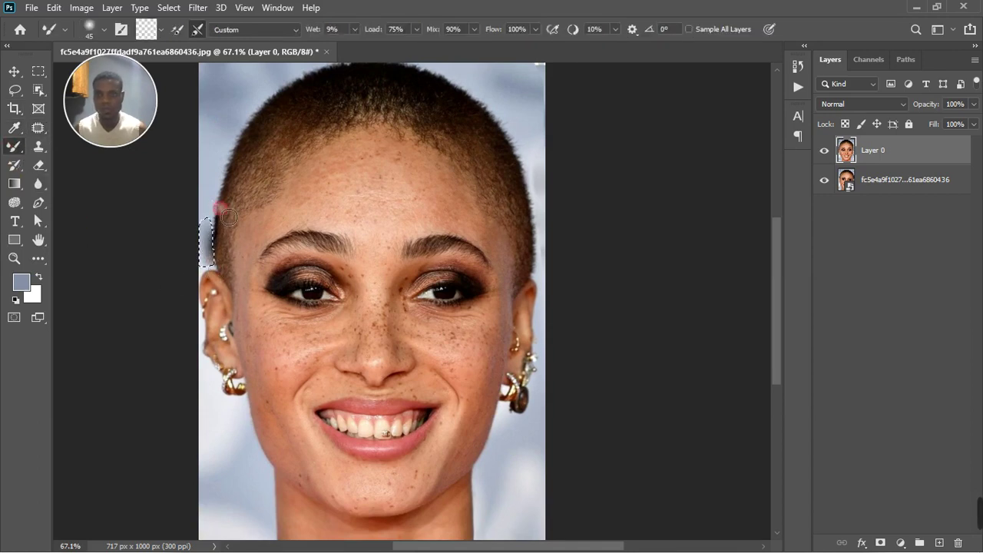
{"action": "left_click_drag", "start_coordinate": [222, 260], "coordinate": [206, 265]}
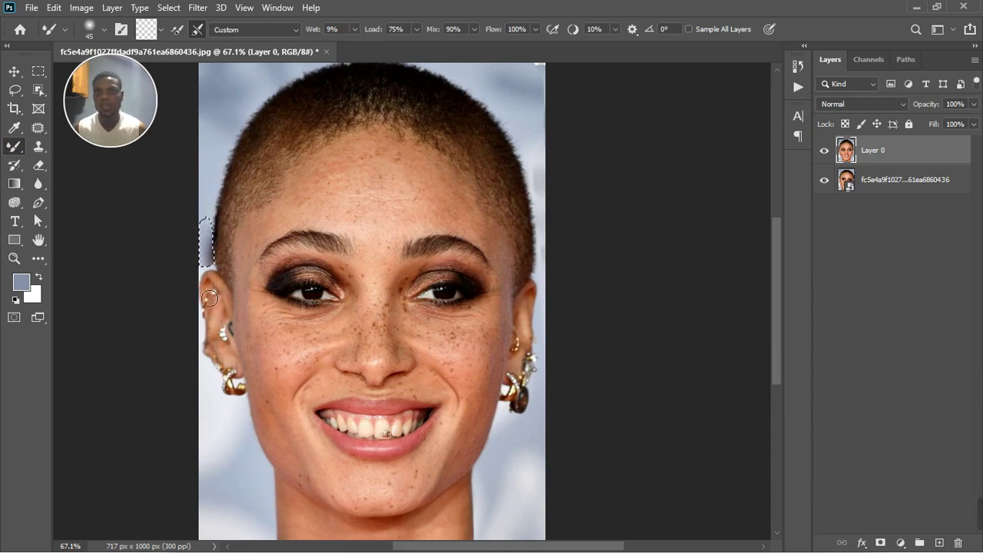
{"action": "left_click", "coordinate": [211, 195]}
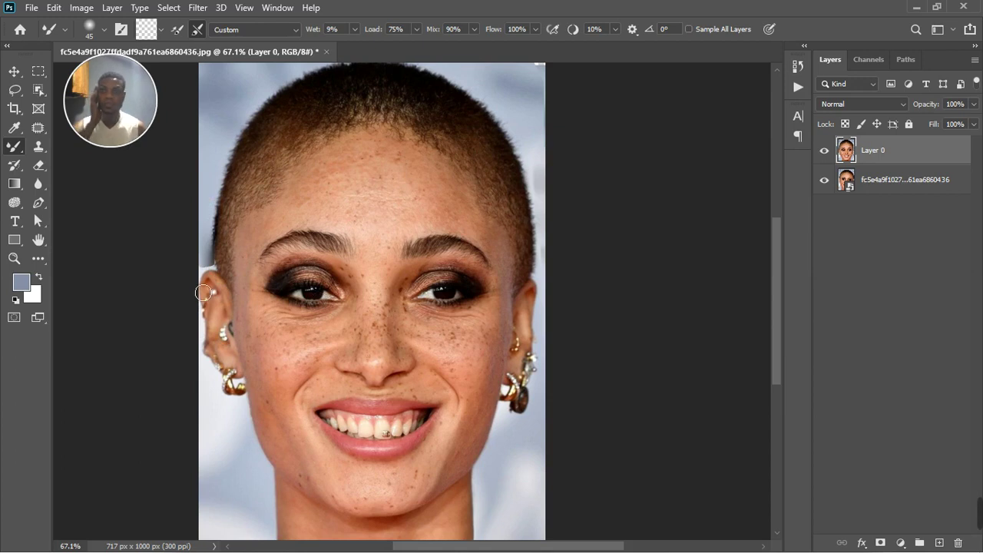
Reduce the Mixer Brush size to 15 at the background edge just above the image's left ear
{"action": "scroll", "coordinate": [207, 296], "scroll_direction": "up", "scroll_amount": 5}
{"action": "scroll", "coordinate": [210, 296], "scroll_direction": "up", "scroll_amount": 2}
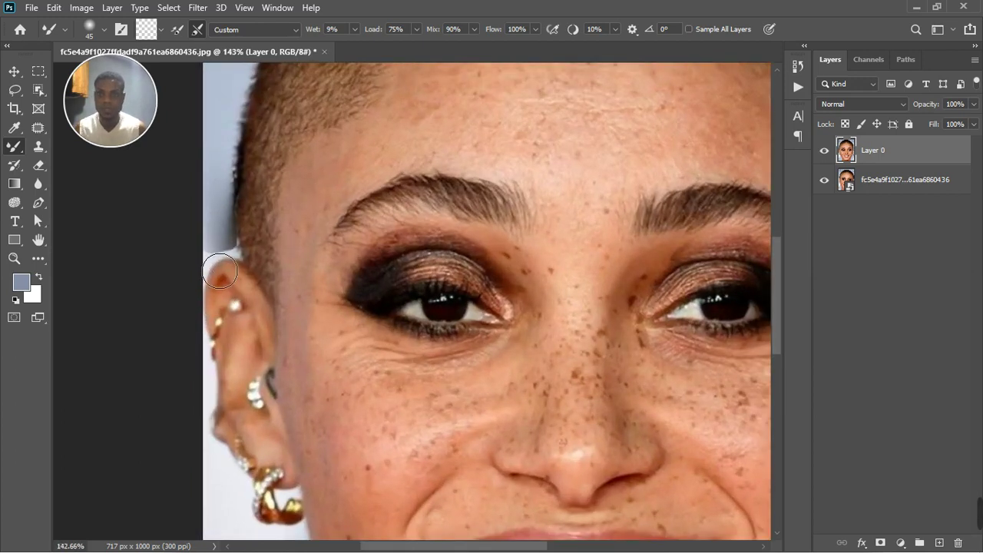
{"action": "key", "text": "bracketleft"}
{"action": "key", "text": "bracketleft"}
{"action": "key", "text": "bracketleft"}
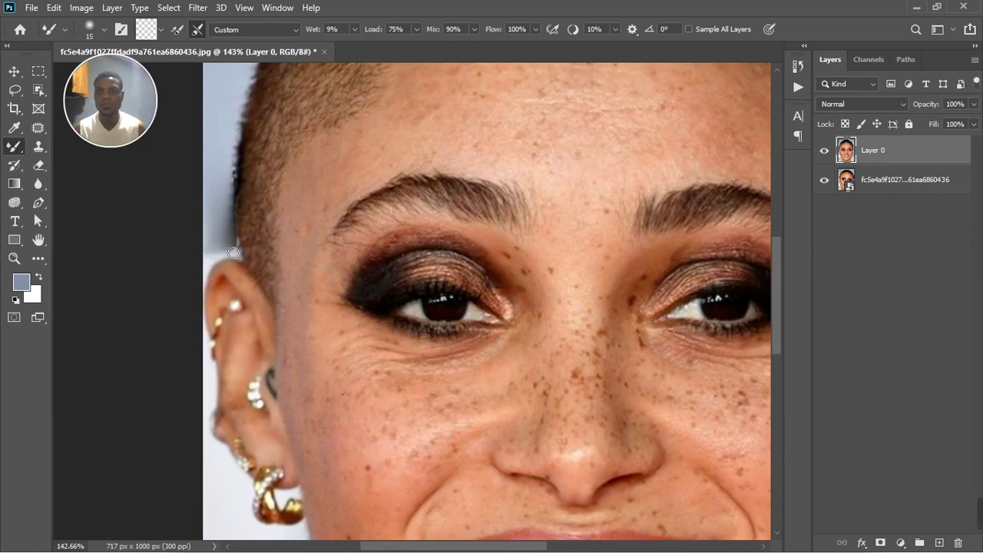
{"action": "scroll", "coordinate": [212, 257], "scroll_direction": "down", "scroll_amount": 3}
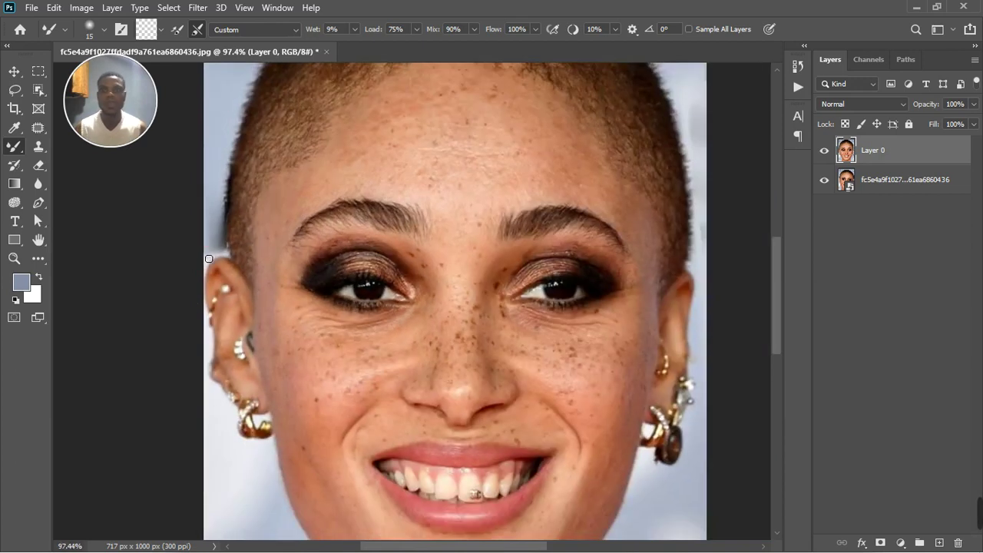
{"action": "scroll", "coordinate": [208, 258], "scroll_direction": "down", "scroll_amount": 1}
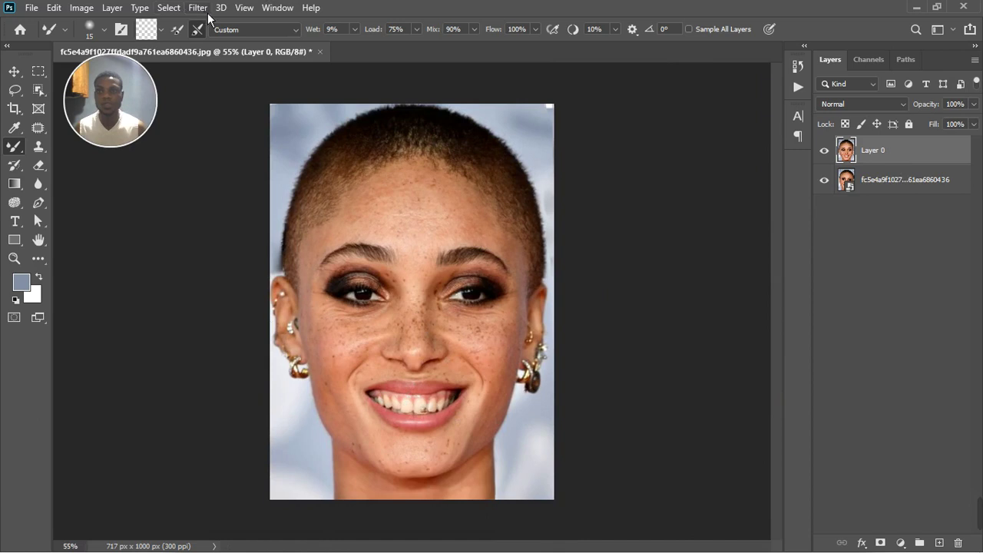
Duplicate Layer 0 twice and select the lower of the two copies
{"action": "key", "text": "ctrl+j"}
{"action": "key", "text": "ctrl+j"}
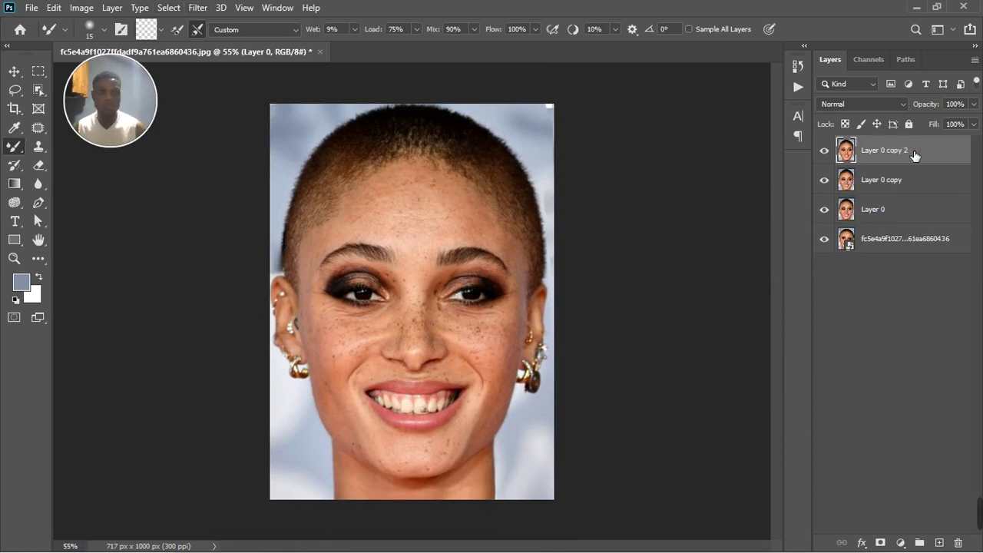
{"action": "left_click", "coordinate": [892, 184]}
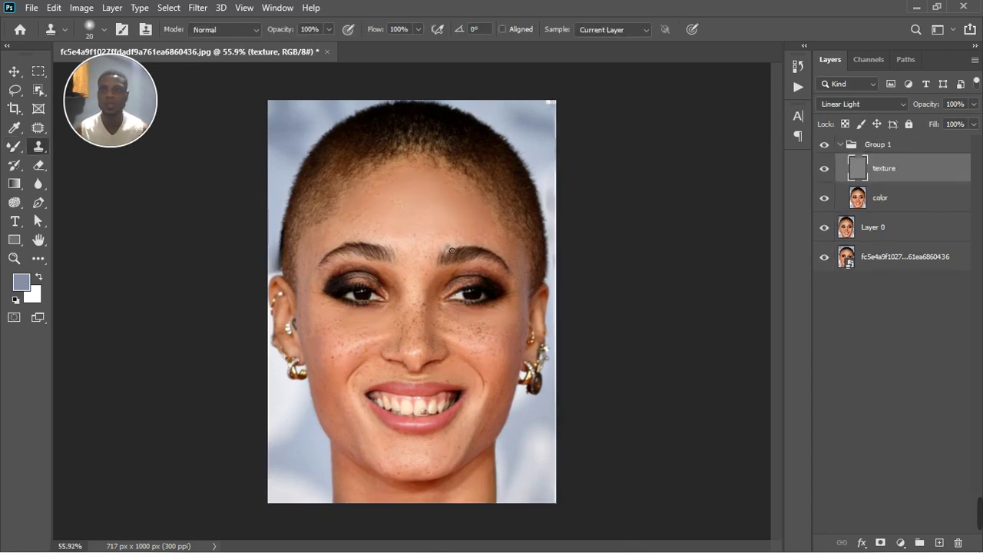
Compare the skin with and without the Group 1 retouching, both at full view and close up
{"action": "left_click", "coordinate": [826, 145]}
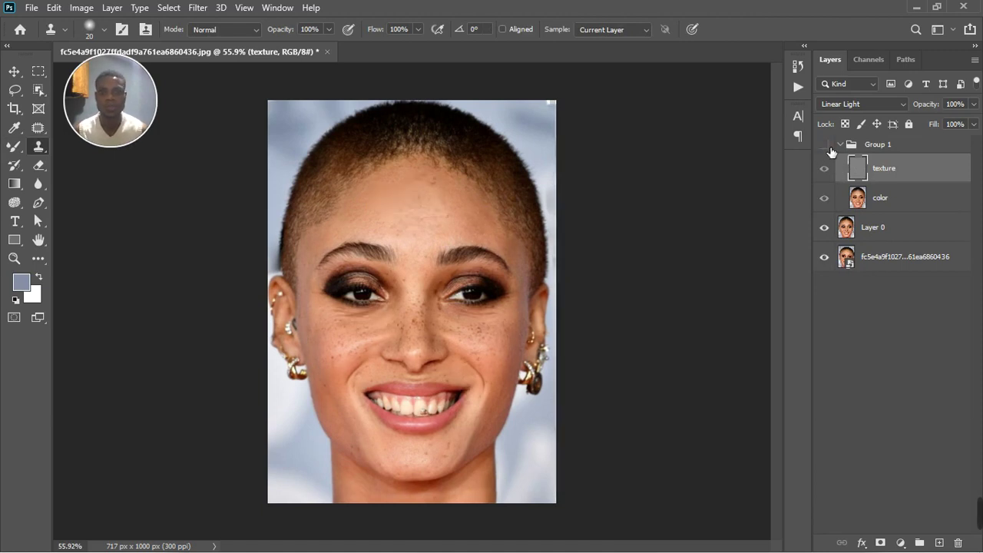
{"action": "left_click", "coordinate": [826, 145]}
{"action": "scroll", "coordinate": [400, 311], "scroll_direction": "up", "scroll_amount": 3}
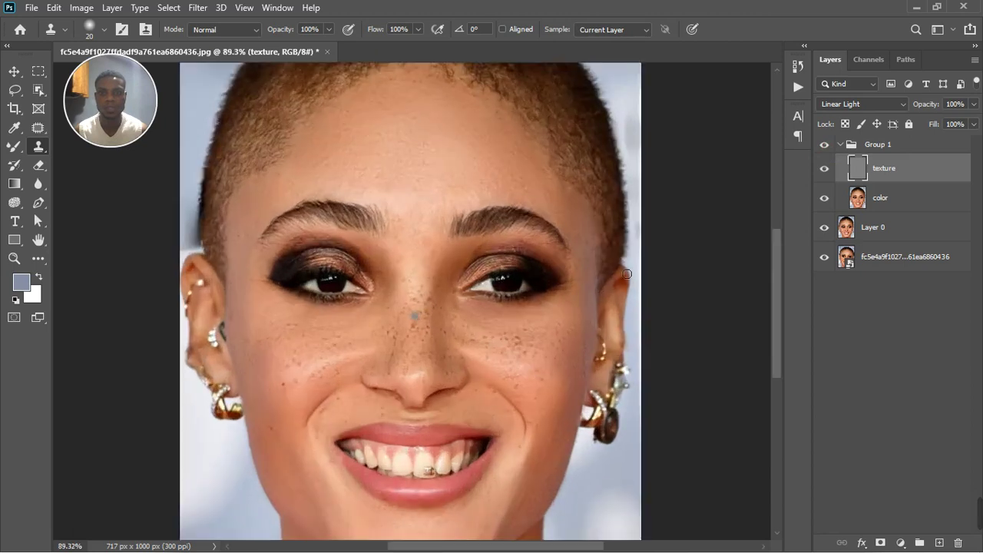
{"action": "left_click", "coordinate": [825, 151]}
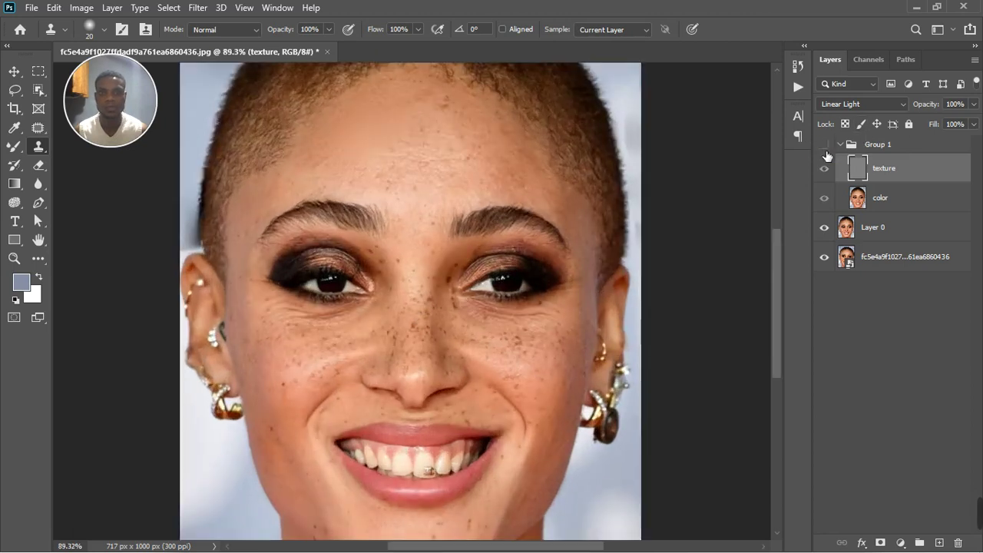
{"action": "left_click", "coordinate": [825, 153]}
{"action": "scroll", "coordinate": [530, 269], "scroll_direction": "down", "scroll_amount": 5}
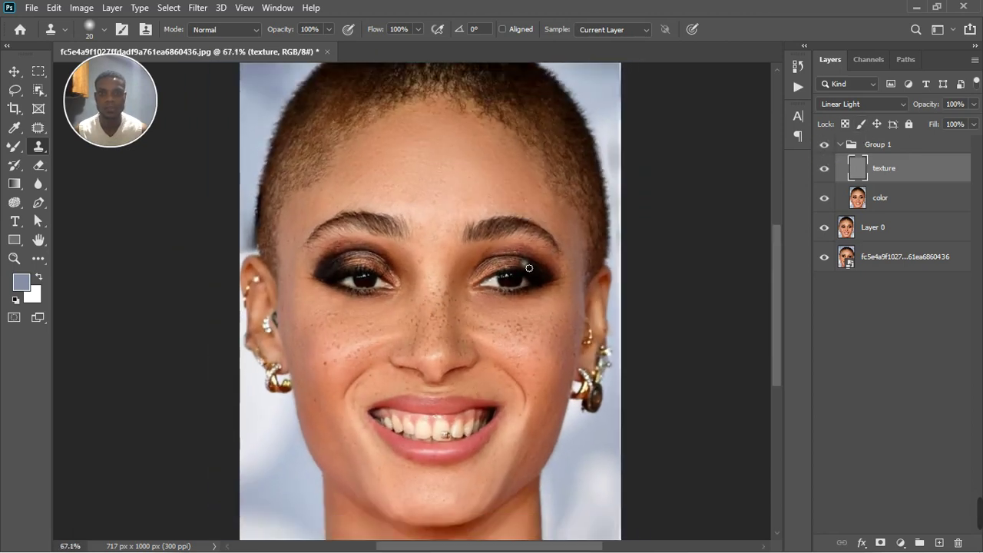
{"action": "scroll", "coordinate": [484, 375], "scroll_direction": "up", "scroll_amount": 4}
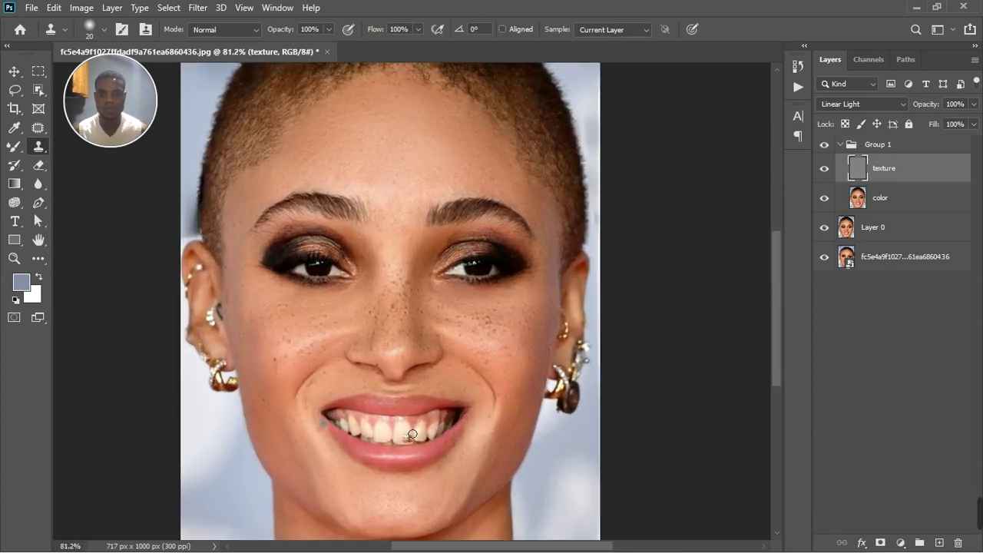
Collapse Group 1, add a Hue/Saturation adjustment layer above it and sample the skin near the mouth to target the Reds range
{"action": "left_click", "coordinate": [845, 146]}
{"action": "left_click", "coordinate": [843, 146]}
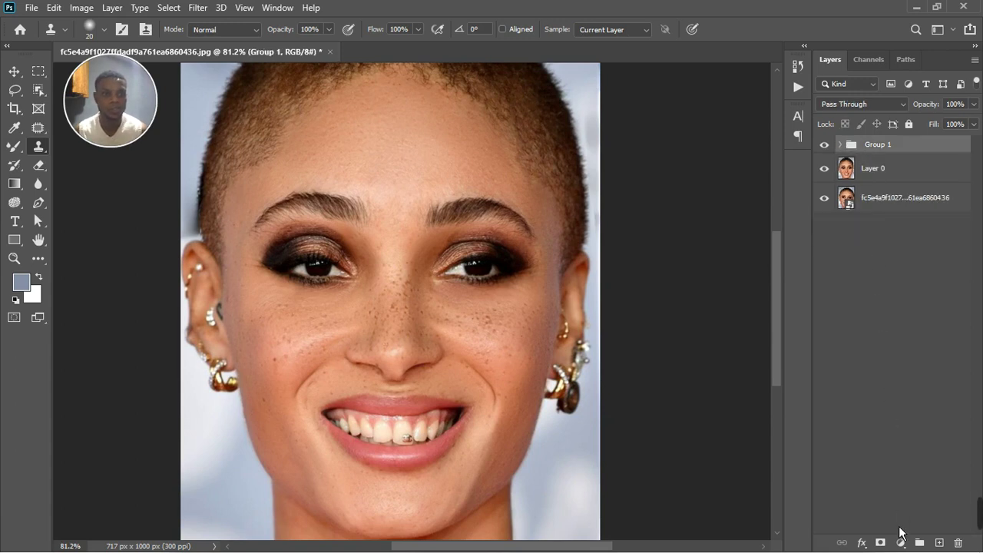
{"action": "left_click", "coordinate": [901, 542]}
{"action": "left_click", "coordinate": [918, 414]}
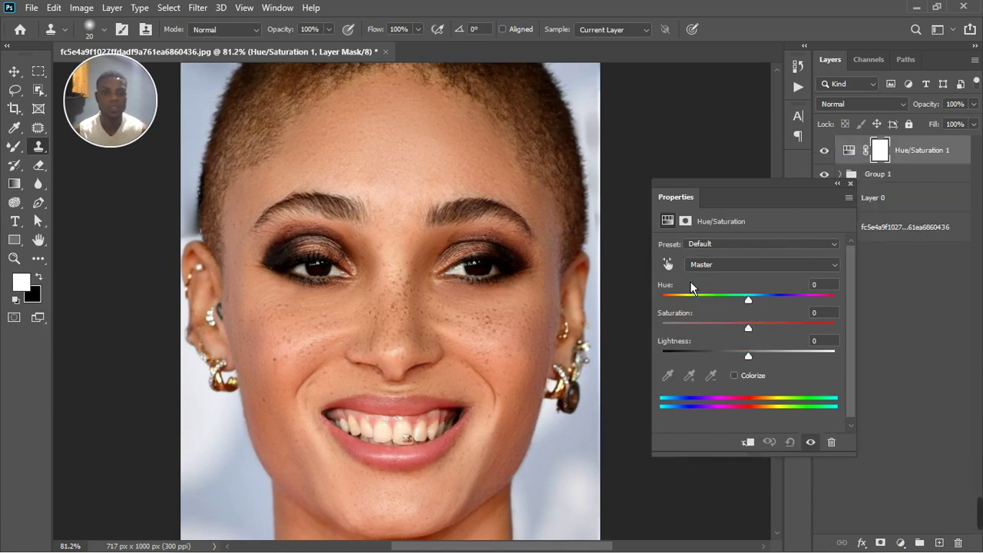
{"action": "left_click", "coordinate": [671, 267]}
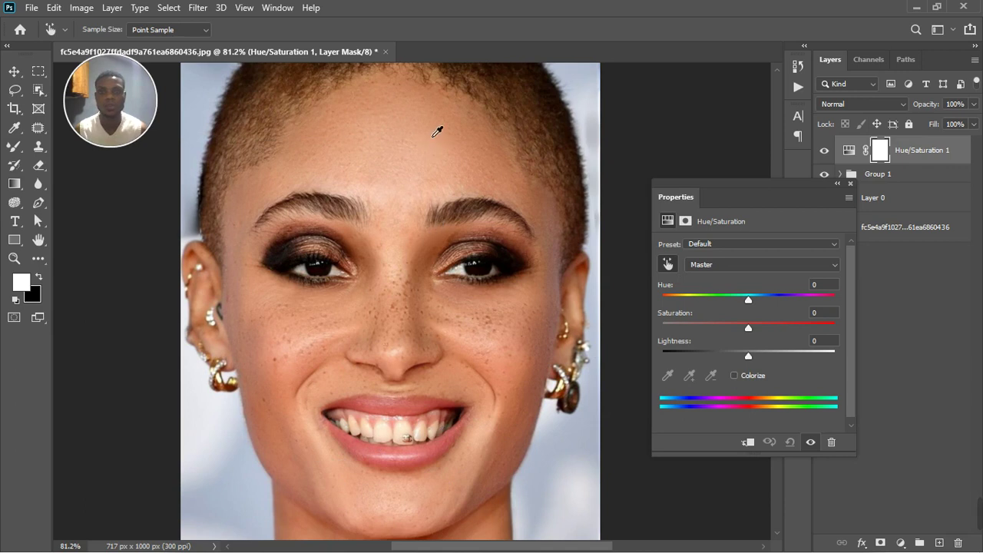
{"action": "left_click", "coordinate": [325, 459]}
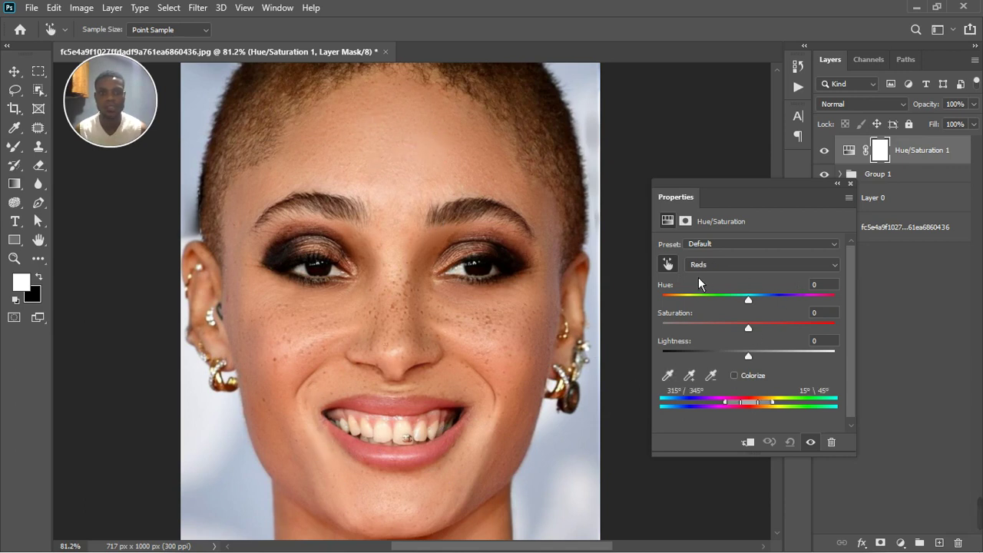
Shift the hue to +131 as a preview and adjust the affected color range to 13°/43° and 70°\91° to isolate the skin
{"action": "left_click_drag", "start_coordinate": [754, 303], "coordinate": [819, 306]}
{"action": "left_click_drag", "start_coordinate": [754, 411], "coordinate": [783, 411]}
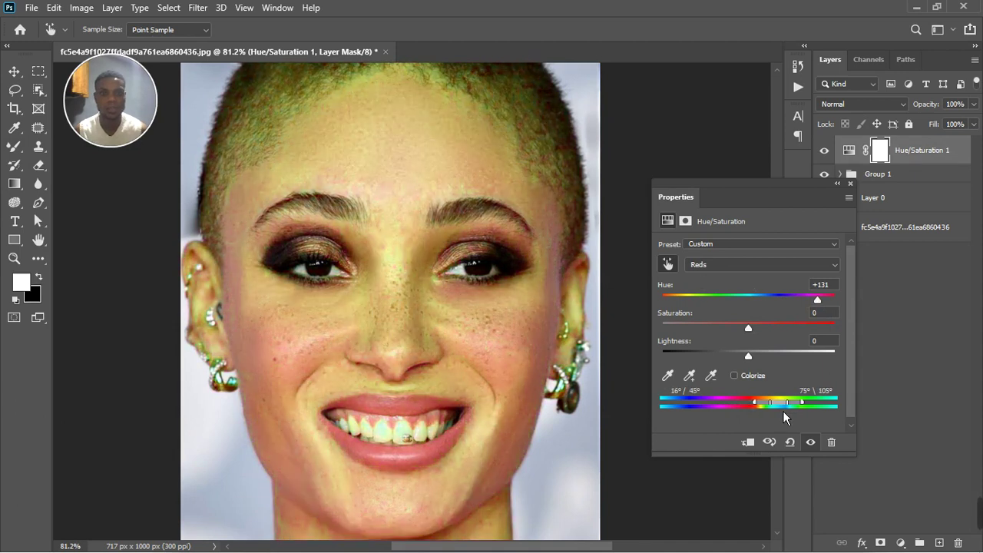
{"action": "left_click_drag", "start_coordinate": [783, 410], "coordinate": [780, 411]}
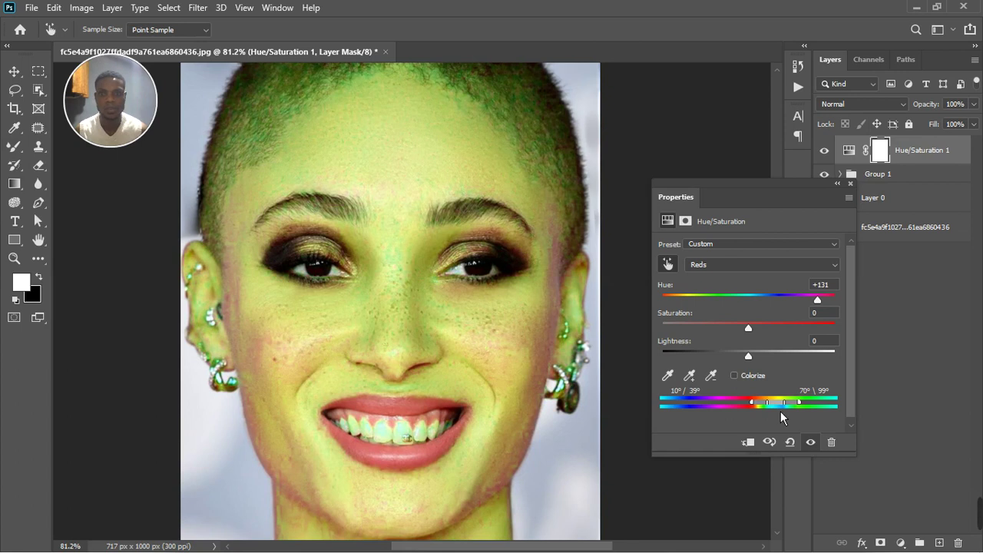
{"action": "left_click_drag", "start_coordinate": [780, 410], "coordinate": [782, 410]}
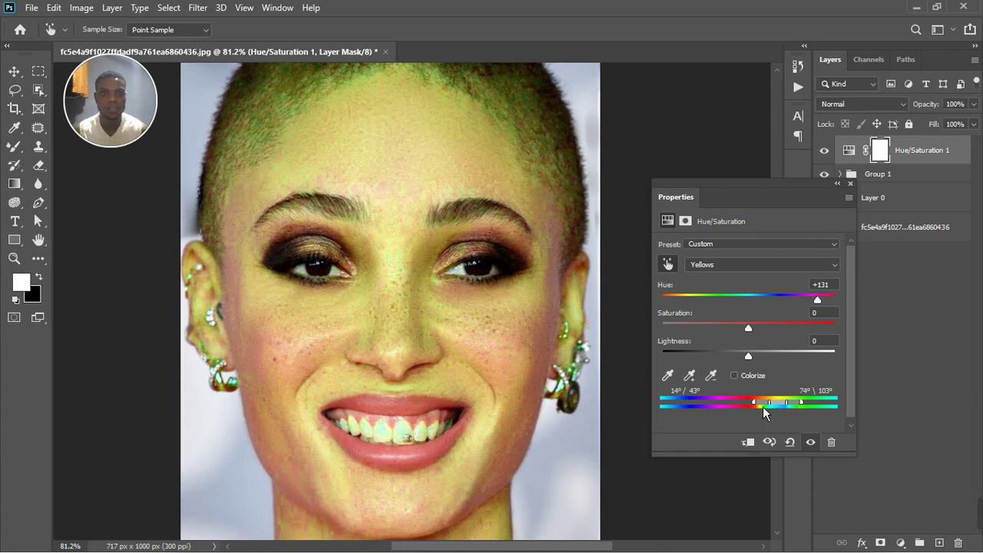
{"action": "left_click_drag", "start_coordinate": [761, 411], "coordinate": [762, 412]}
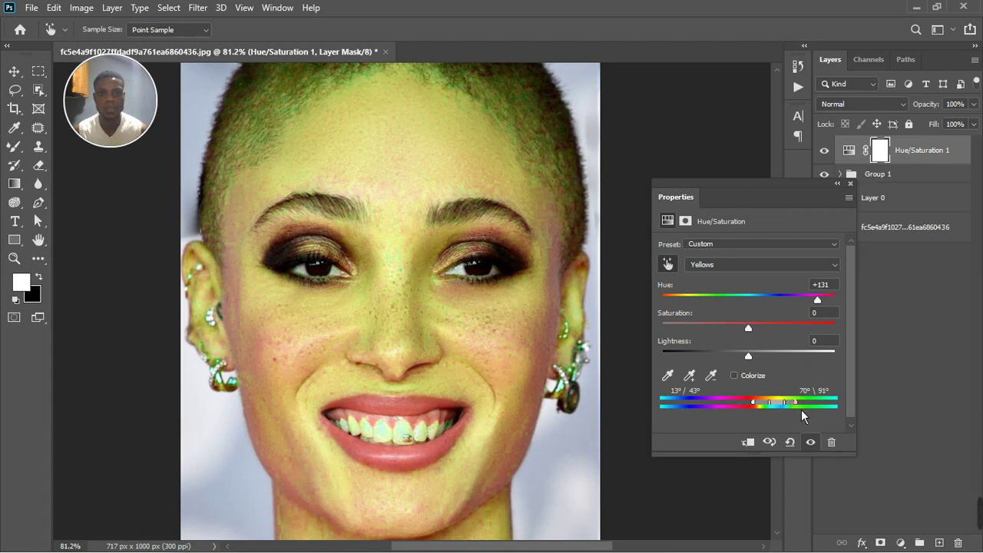
{"action": "scroll", "coordinate": [592, 361], "scroll_direction": "down", "scroll_amount": 2}
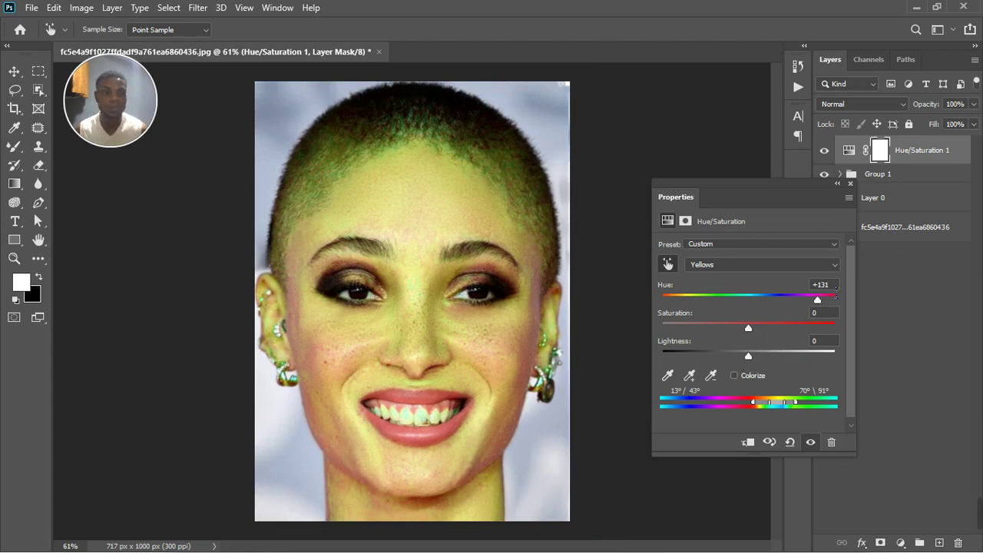
Reset the Yellows hue to 0, set it to -13 while comparing before and after, and close the Hue/Saturation settings
{"action": "left_click", "coordinate": [820, 285]}
{"action": "type", "text": "0"}
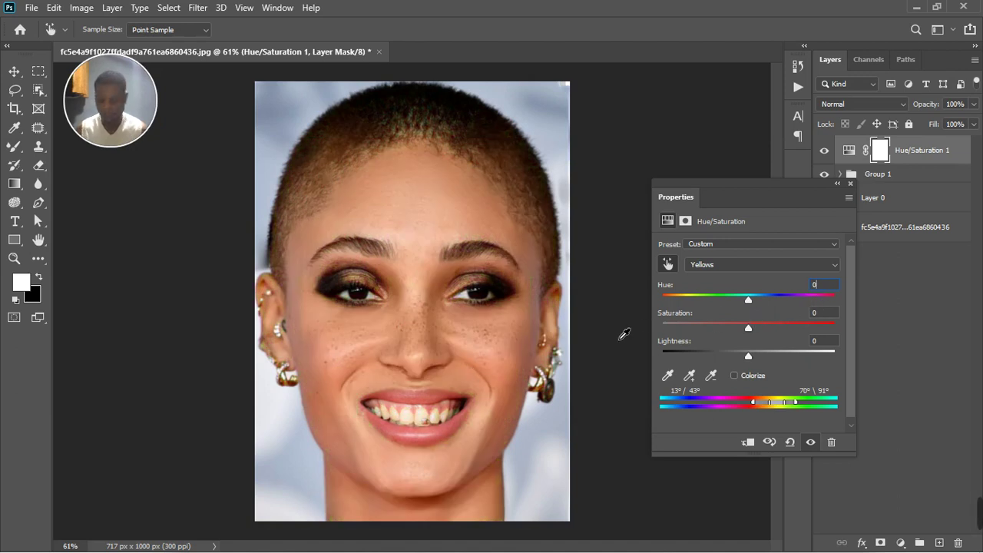
{"action": "scroll", "coordinate": [418, 347], "scroll_direction": "up", "scroll_amount": 3}
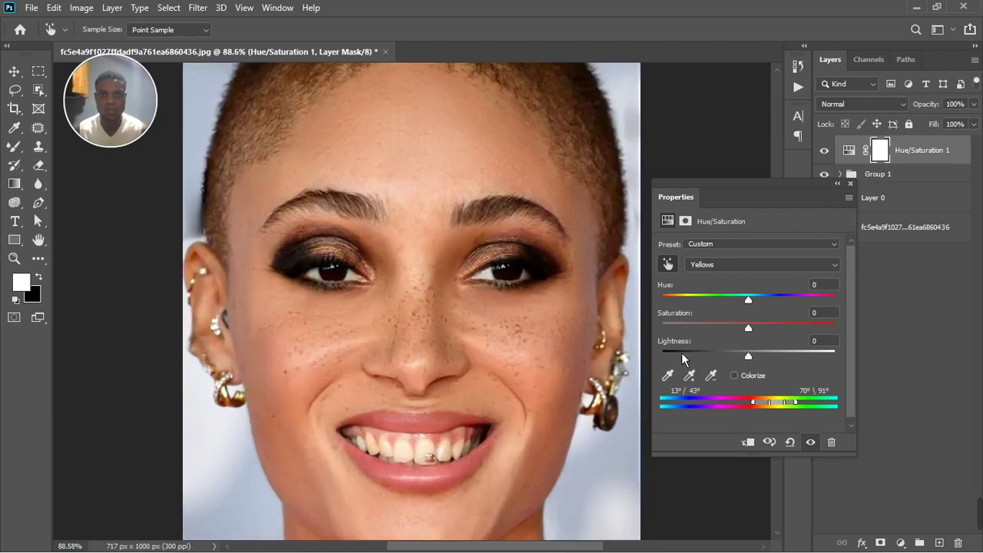
{"action": "mouse_move", "coordinate": [754, 307]}
{"action": "left_mouse_down"}
{"action": "mouse_move", "coordinate": [769, 306]}
{"action": "mouse_move", "coordinate": [752, 316]}
{"action": "left_mouse_up"}
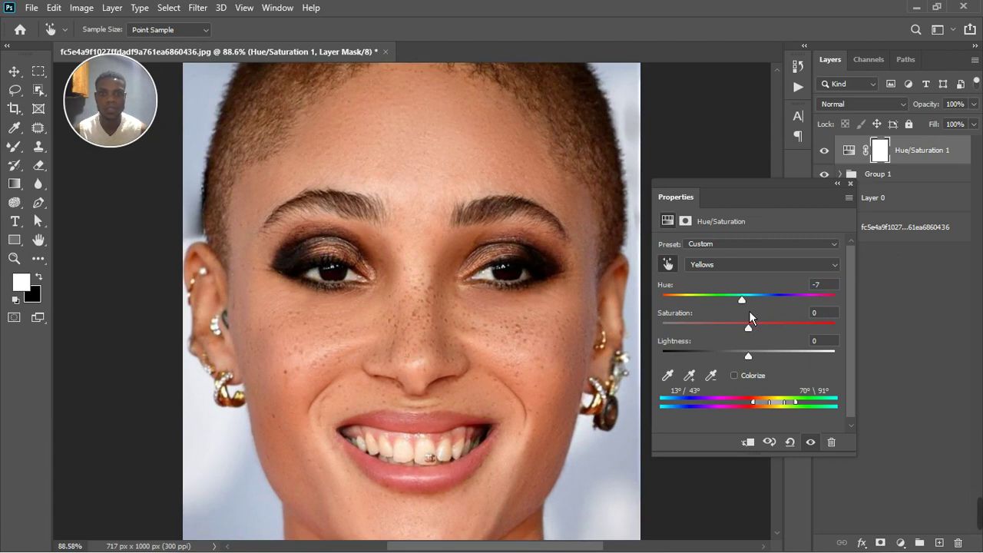
{"action": "left_click", "coordinate": [811, 442]}
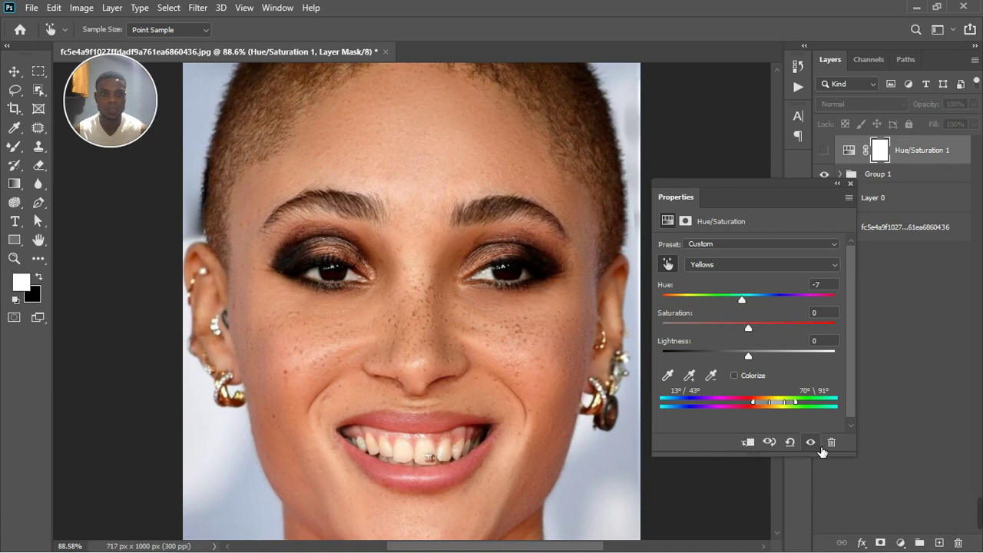
{"action": "left_click", "coordinate": [819, 447]}
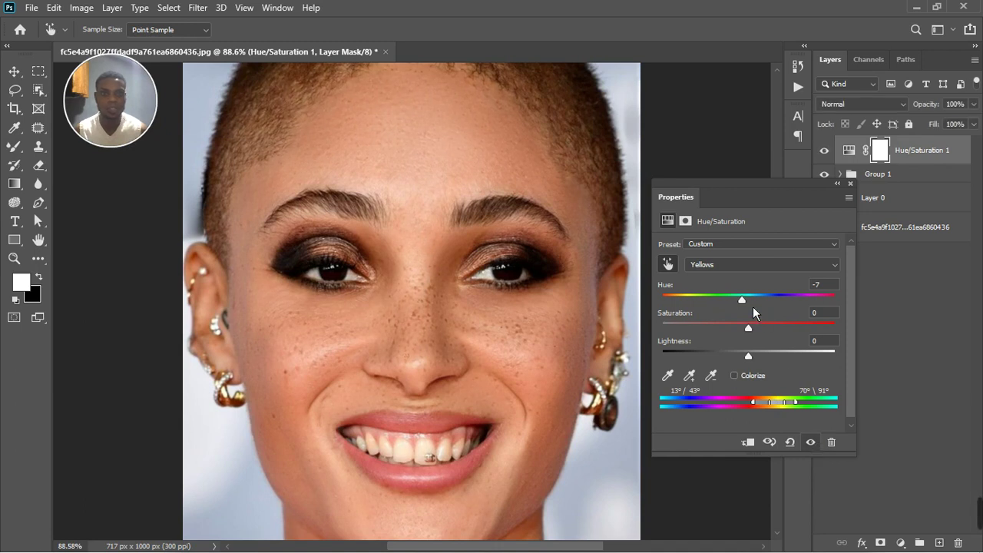
{"action": "left_click_drag", "start_coordinate": [747, 307], "coordinate": [746, 306]}
{"action": "left_click", "coordinate": [816, 445]}
{"action": "left_click", "coordinate": [817, 446]}
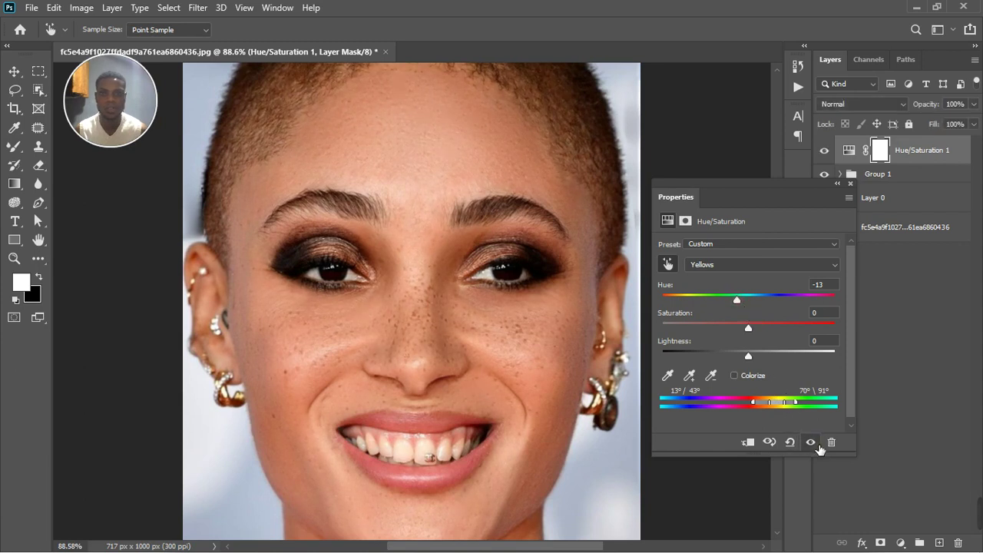
{"action": "key", "text": "ctrl+0"}
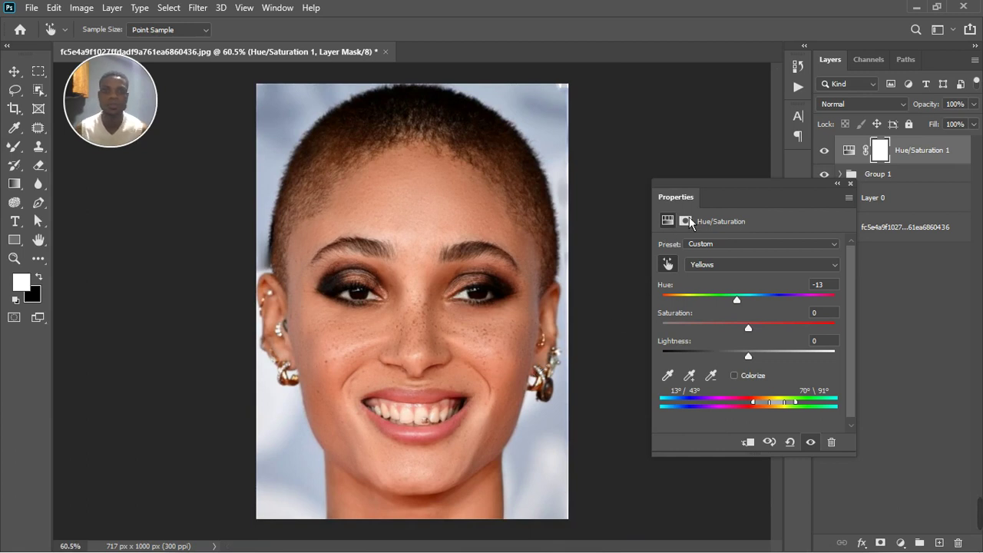
{"action": "left_click", "coordinate": [850, 185]}
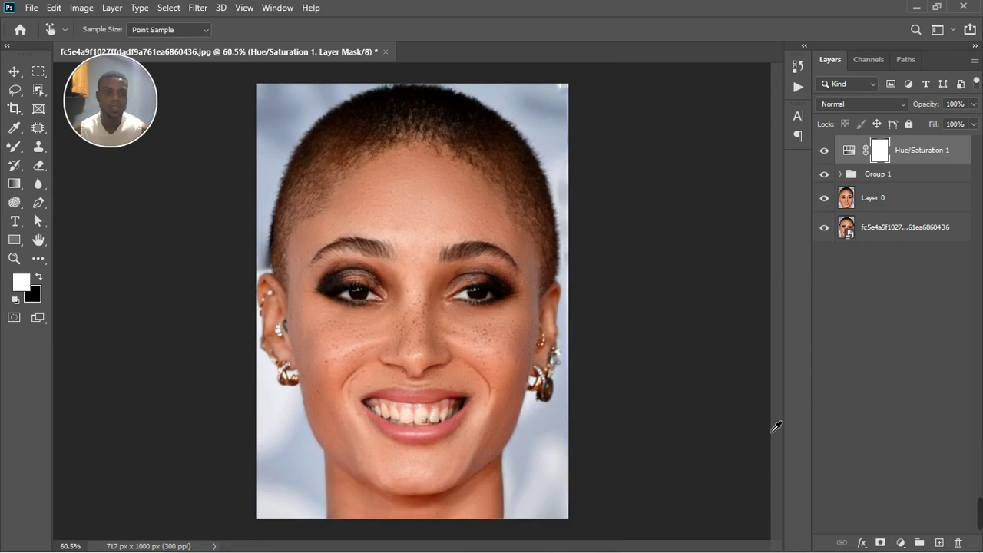
Add a Photo Filter adjustment layer above Hue/Saturation 1 and choose Cooling Filter (82)
{"action": "left_click", "coordinate": [909, 542]}
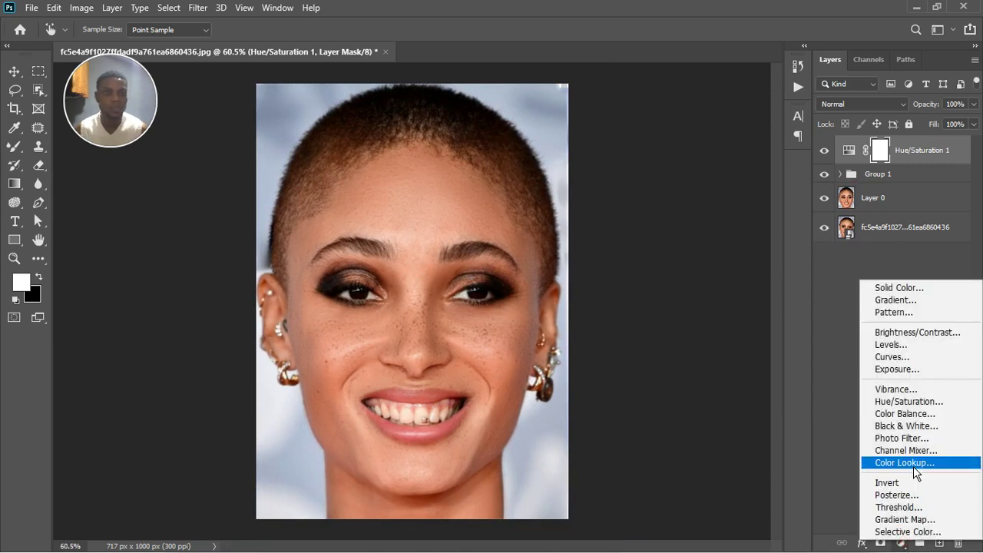
{"action": "left_click", "coordinate": [913, 439]}
{"action": "key", "text": "s"}
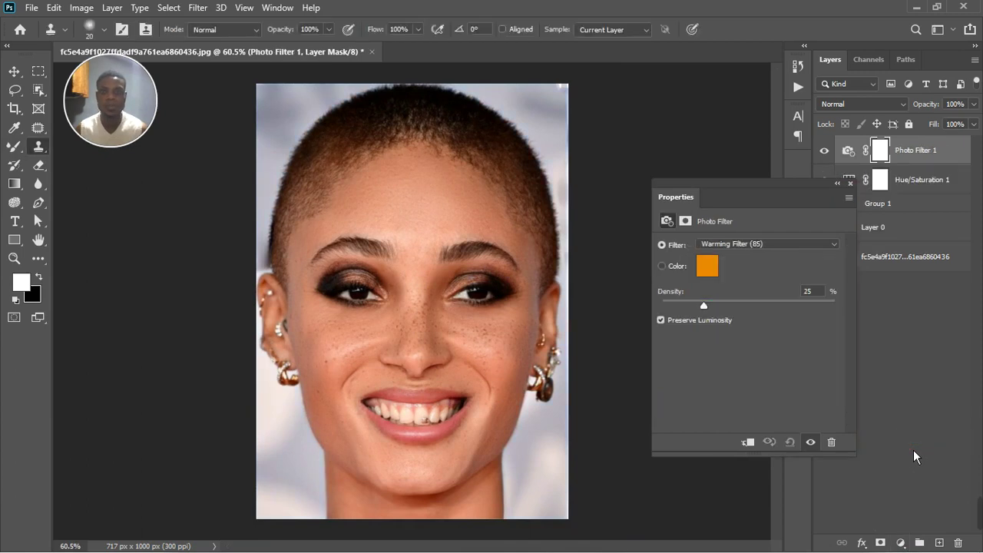
{"action": "left_click", "coordinate": [797, 246]}
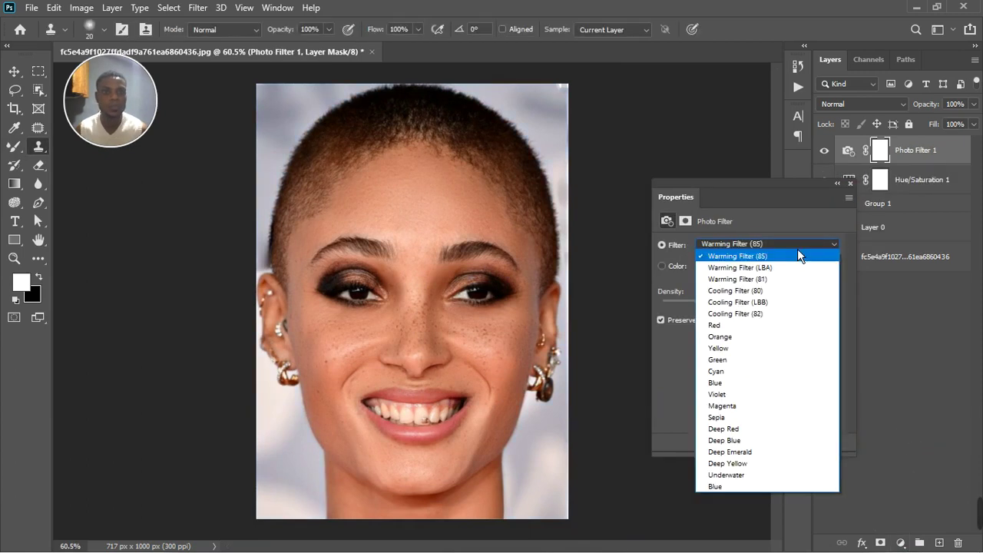
{"action": "left_click", "coordinate": [743, 321]}
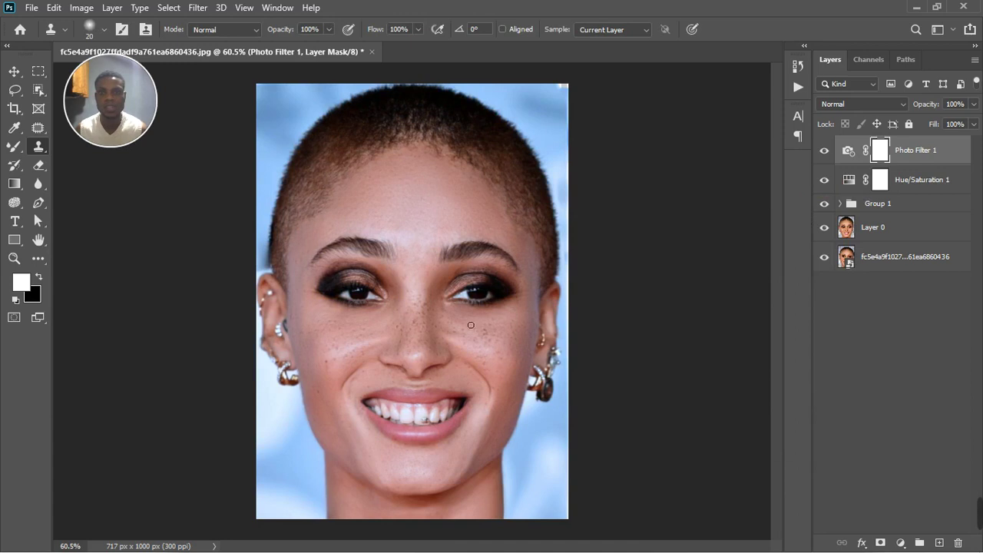
Add a Black & White adjustment layer above Photo Filter 1 with its default settings
{"action": "left_click", "coordinate": [904, 545]}
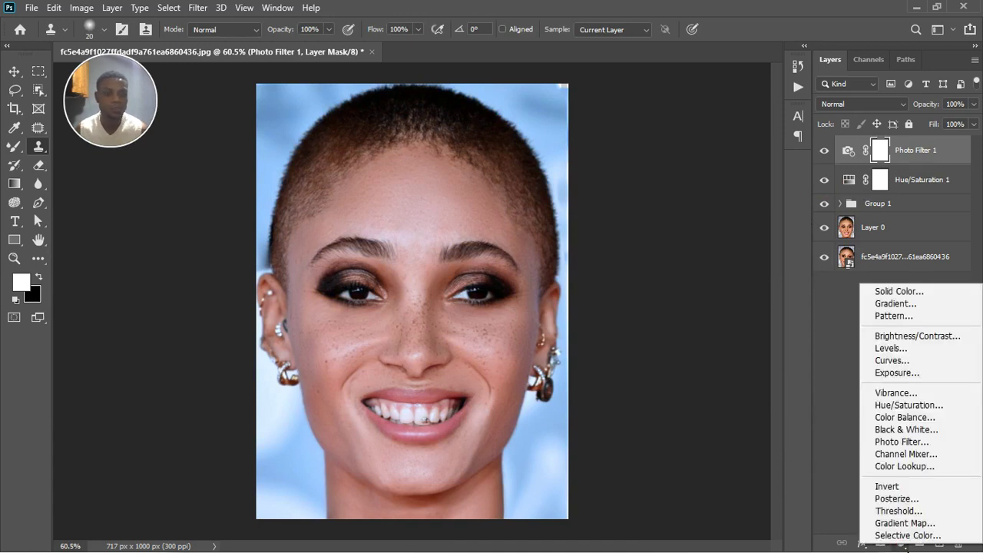
{"action": "left_click", "coordinate": [911, 432]}
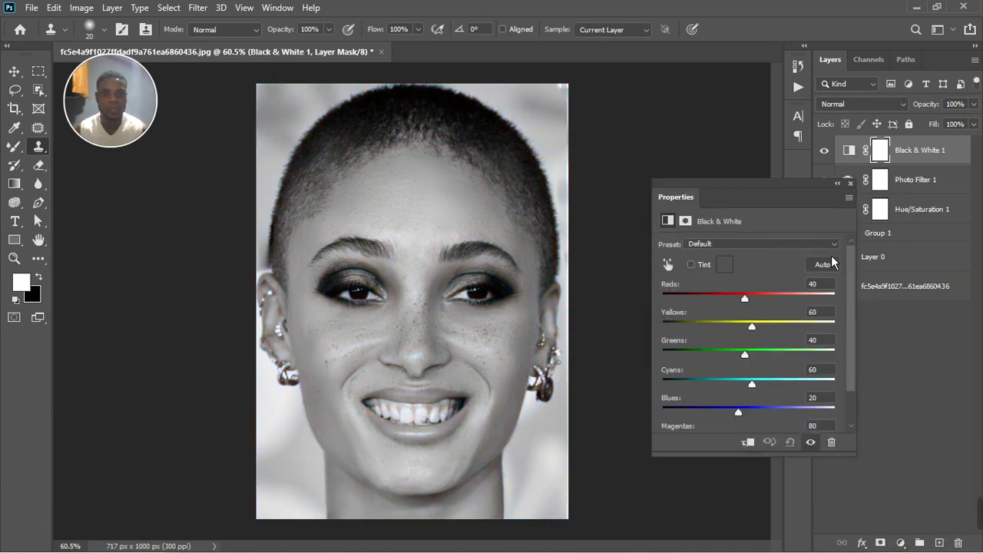
{"action": "left_click", "coordinate": [851, 183]}
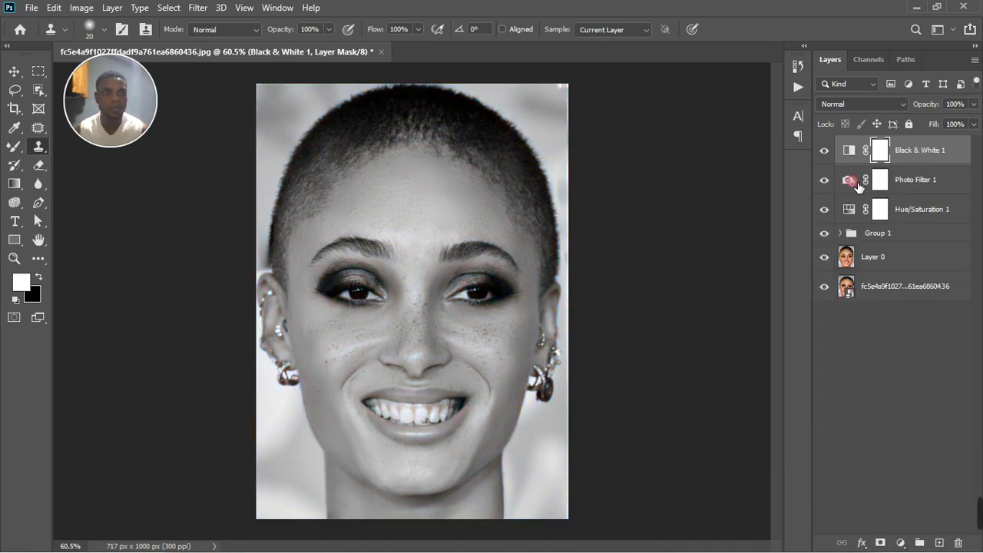
Group the Black & White 1 and Photo Filter 1 layers and add a layer mask to the group
{"action": "left_click", "coordinate": [918, 184], "text": "shift"}
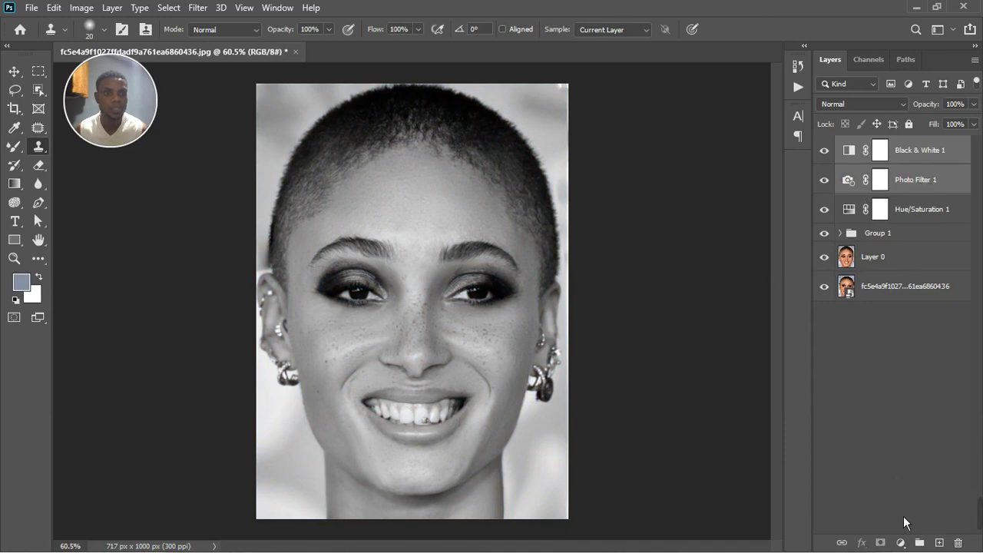
{"action": "left_click", "coordinate": [920, 543]}
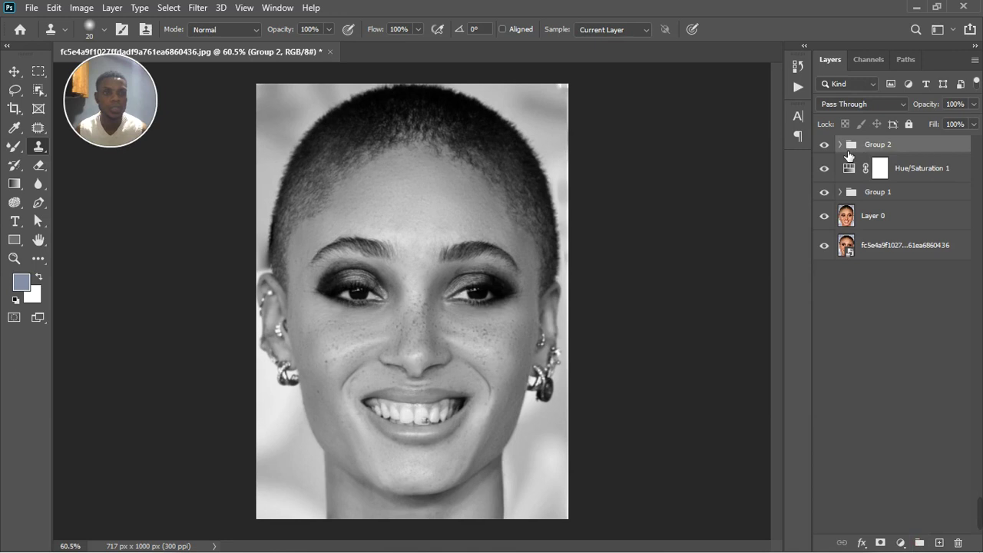
{"action": "left_click", "coordinate": [840, 145]}
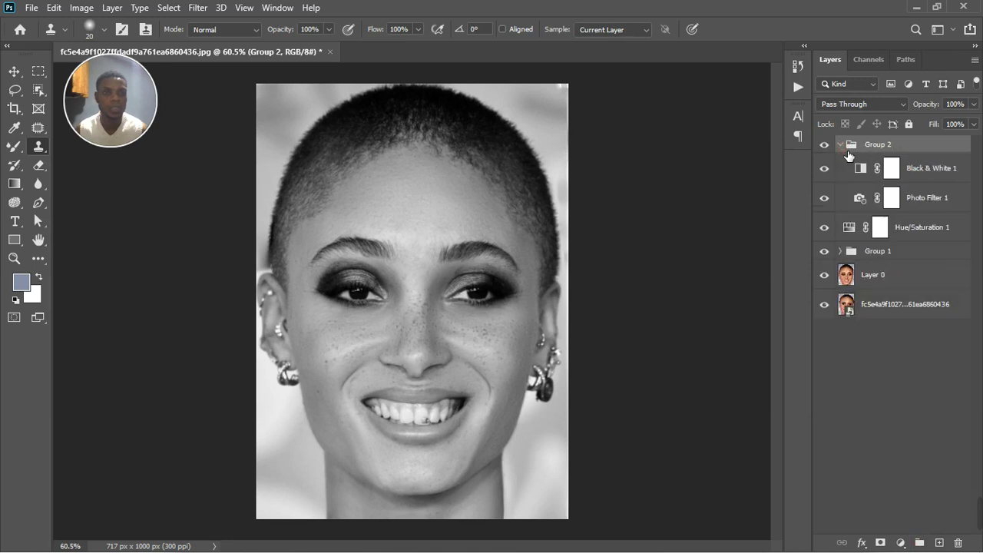
{"action": "left_click", "coordinate": [880, 543]}
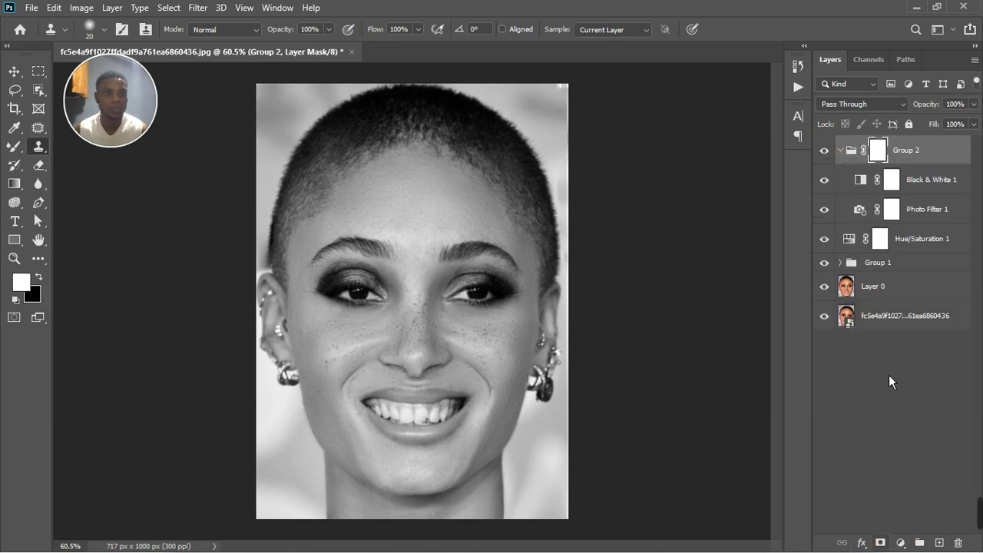
Rename the new group "whitening" and invert its layer mask to black
{"action": "double_click", "coordinate": [906, 151]}
{"action": "type", "text": "w"}
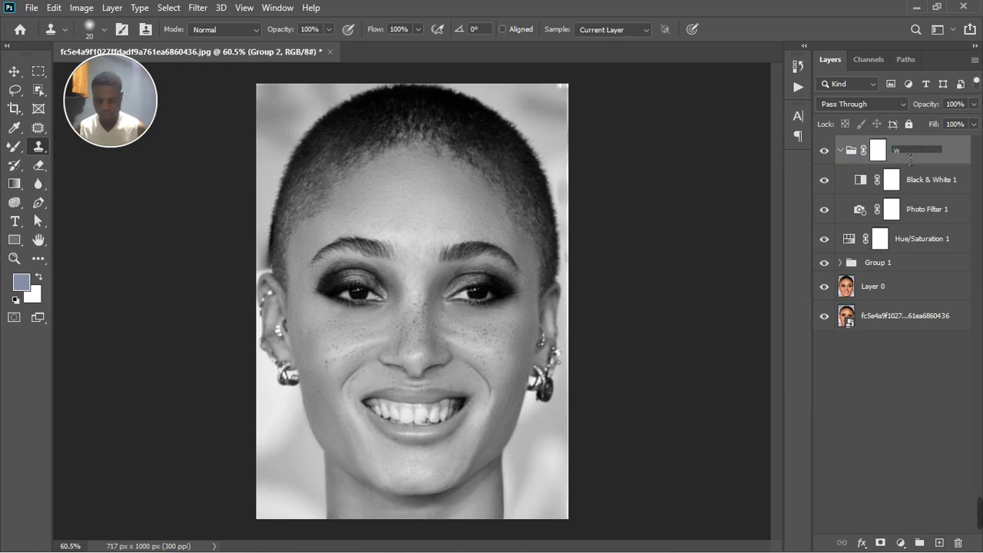
{"action": "type", "text": "hitening"}
{"action": "key", "text": "Return"}
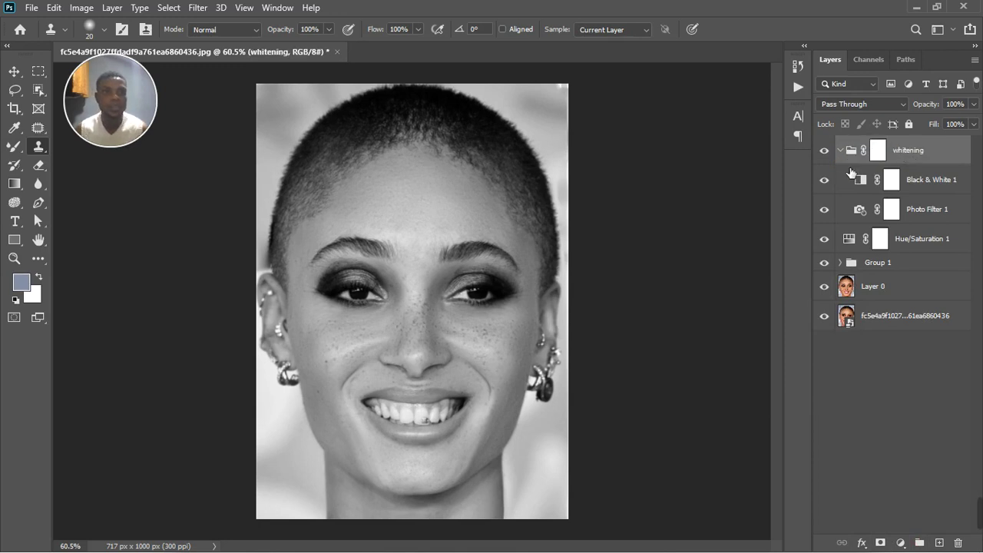
{"action": "left_click", "coordinate": [885, 156]}
{"action": "key", "text": "ctrl+i"}
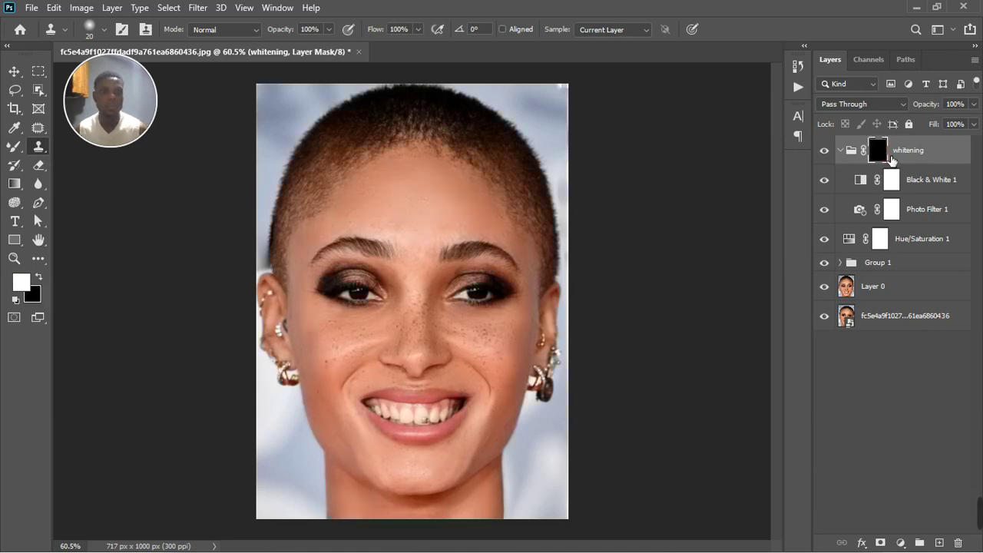
Paint white over the teeth on the whitening group's mask with the Brush tool, then reduce the brush size to 10
{"action": "right_click", "coordinate": [17, 149]}
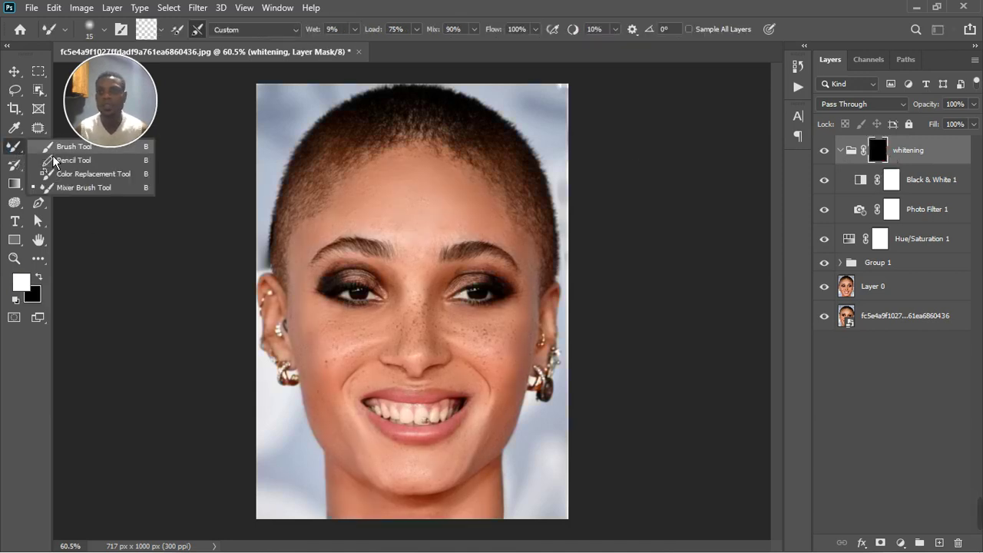
{"action": "left_click", "coordinate": [54, 146]}
{"action": "scroll", "coordinate": [427, 458], "scroll_direction": "up", "scroll_amount": 5}
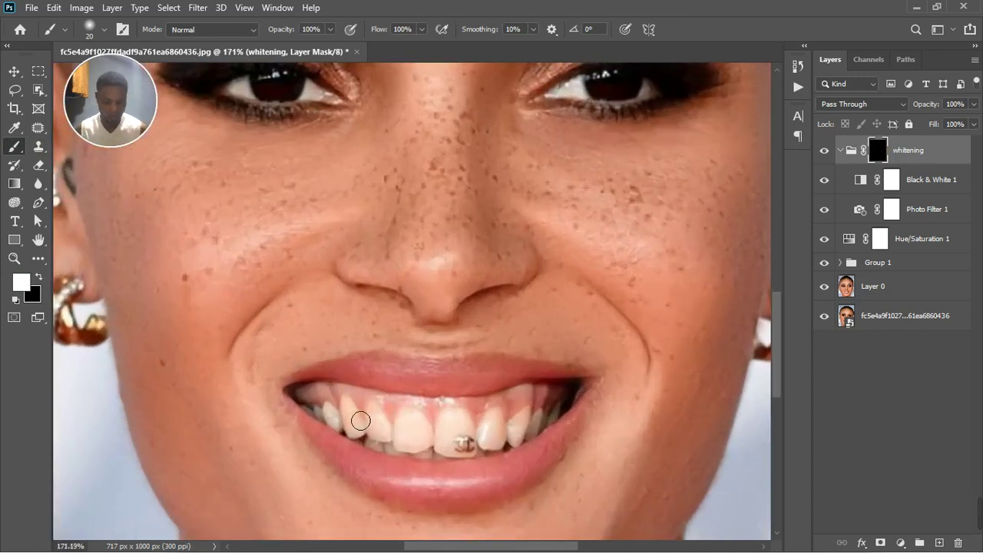
{"action": "mouse_move", "coordinate": [360, 421]}
{"action": "left_mouse_down"}
{"action": "mouse_move", "coordinate": [351, 423]}
{"action": "mouse_move", "coordinate": [423, 443]}
{"action": "mouse_move", "coordinate": [519, 447]}
{"action": "mouse_move", "coordinate": [538, 445]}
{"action": "mouse_move", "coordinate": [518, 432]}
{"action": "mouse_move", "coordinate": [554, 418]}
{"action": "left_mouse_up"}
{"action": "key", "text": "bracketright"}
{"action": "key", "text": "bracketleft"}
{"action": "key", "text": "bracketleft"}
{"action": "key", "text": "bracketleft"}
{"action": "key", "text": "bracketleft"}
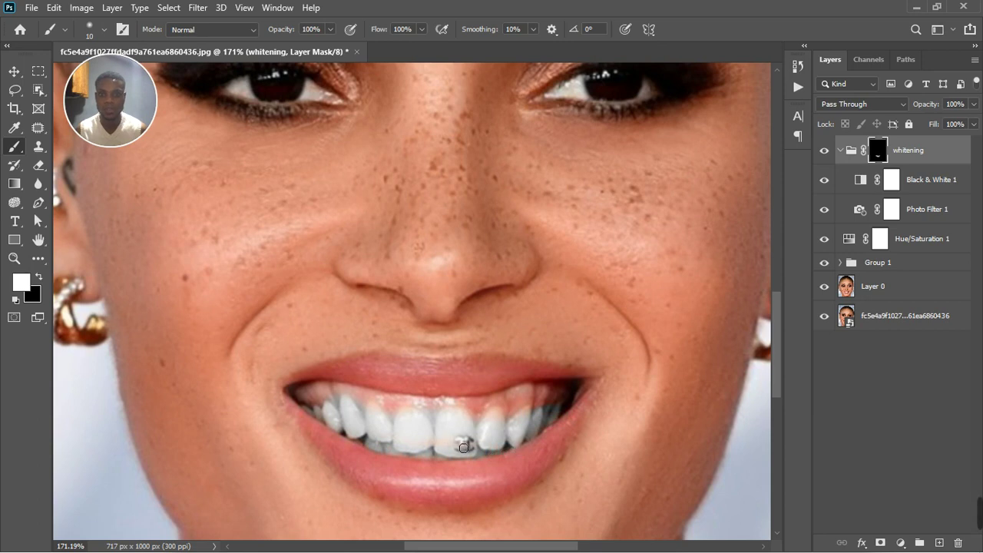
Paint black on the whitening mask over the logo gem on the front tooth to restore its gold color
{"action": "key", "text": "x"}
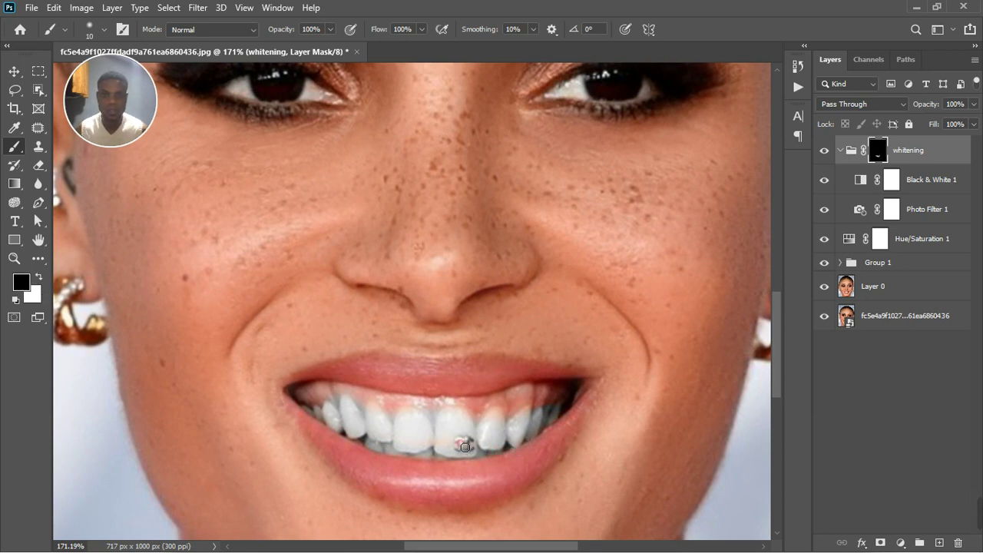
{"action": "mouse_move", "coordinate": [466, 450]}
{"action": "left_mouse_down"}
{"action": "mouse_move", "coordinate": [461, 439]}
{"action": "mouse_move", "coordinate": [466, 456]}
{"action": "mouse_move", "coordinate": [460, 449]}
{"action": "left_mouse_up"}
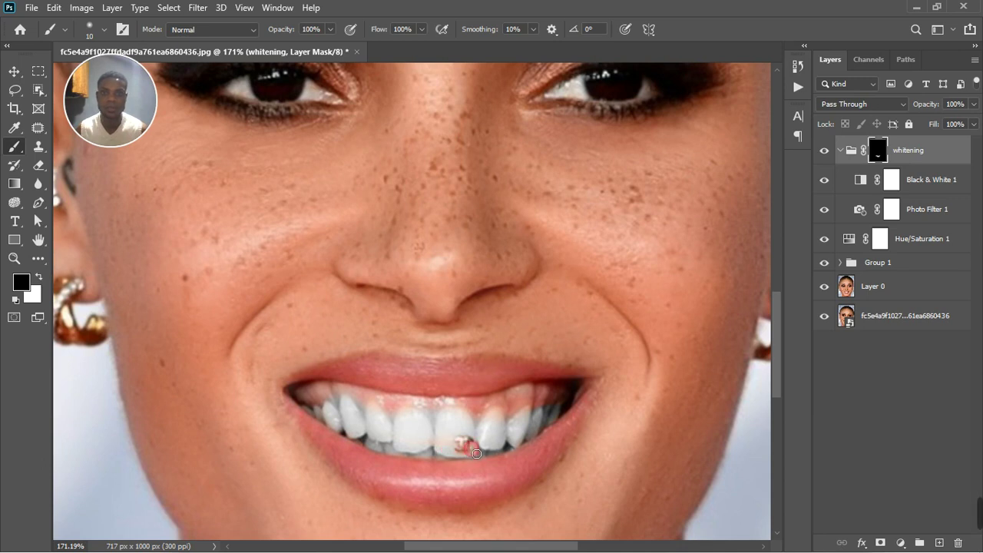
{"action": "key", "text": "x"}
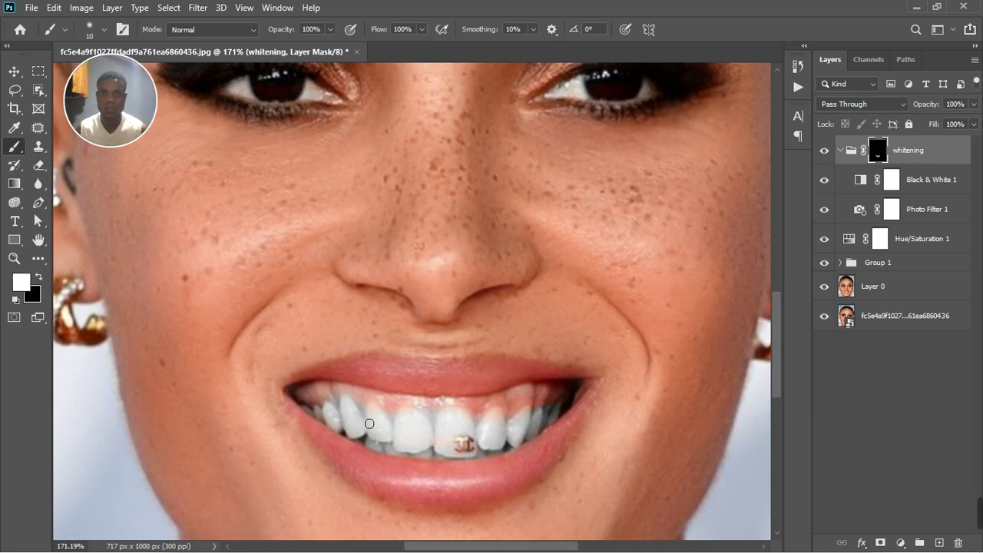
{"action": "key", "text": "x"}
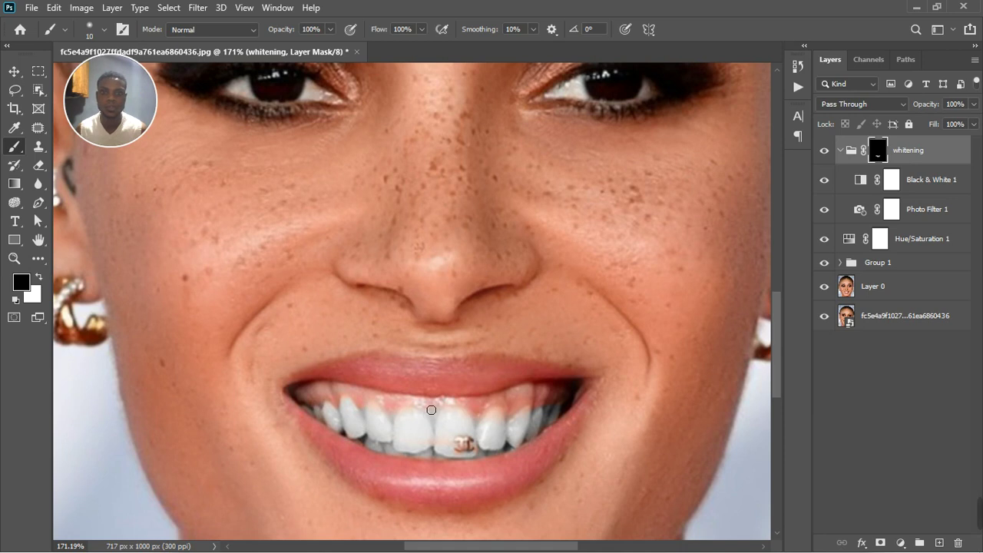
Paint white over the whites of both eyes on the whitening mask using a size 15 brush
{"action": "scroll", "coordinate": [377, 417], "scroll_direction": "down", "scroll_amount": 4}
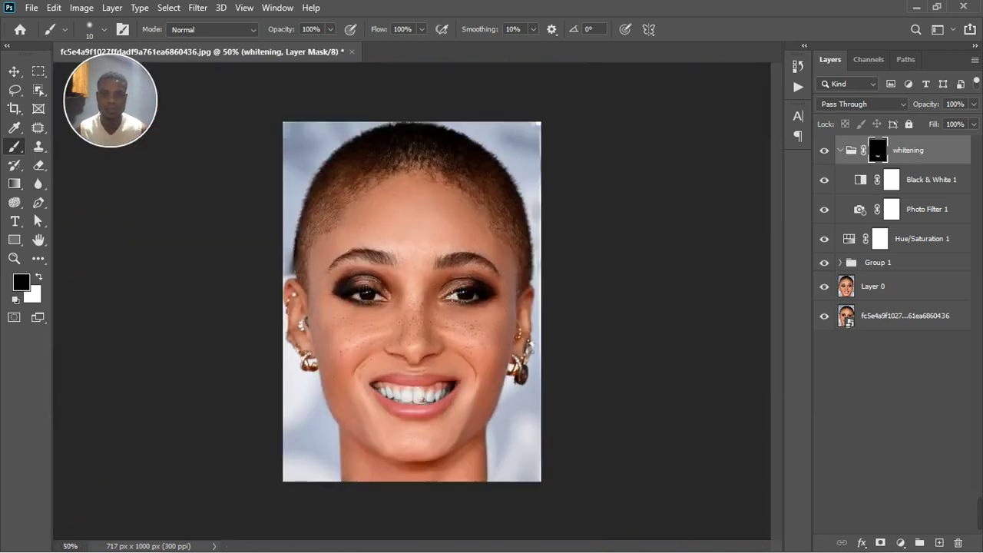
{"action": "scroll", "coordinate": [453, 296], "scroll_direction": "up", "scroll_amount": 4}
{"action": "key", "text": "bracketright"}
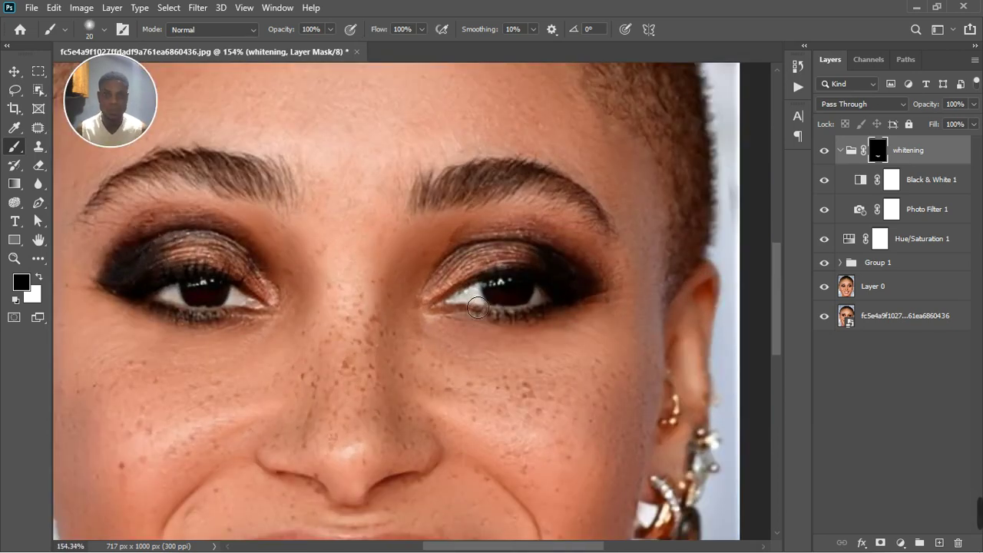
{"action": "key", "text": "bracketleft"}
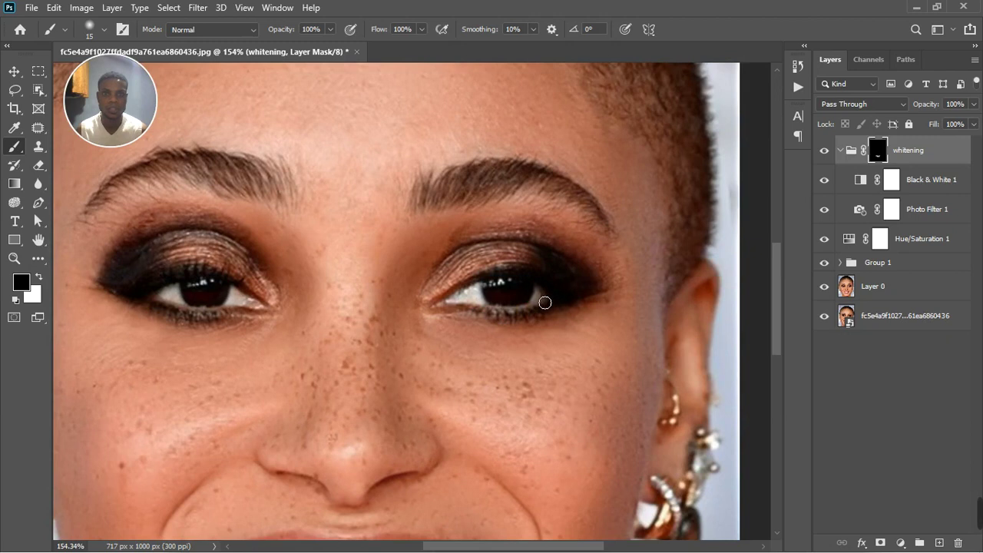
{"action": "key", "text": "x"}
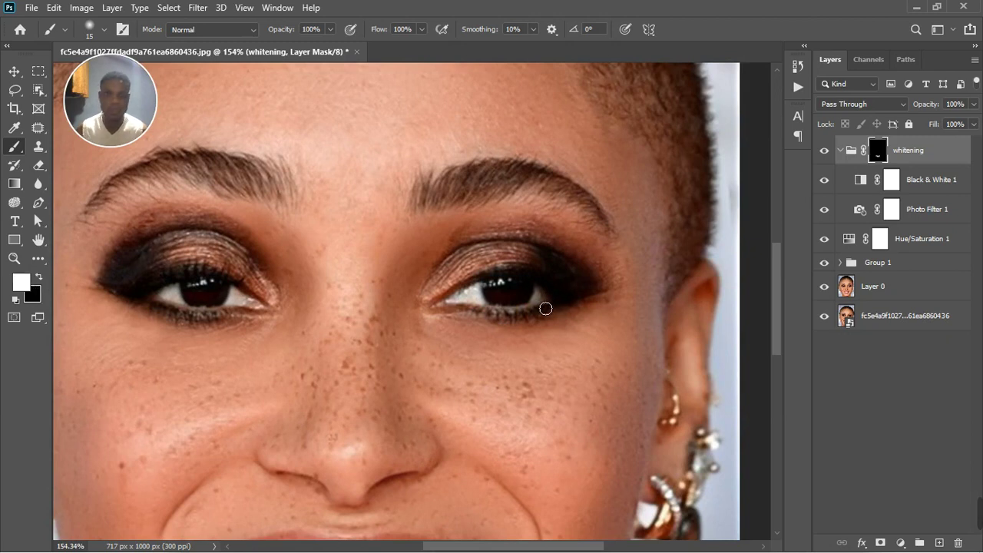
{"action": "mouse_move", "coordinate": [546, 297]}
{"action": "left_mouse_down"}
{"action": "mouse_move", "coordinate": [501, 309]}
{"action": "mouse_move", "coordinate": [468, 308]}
{"action": "mouse_move", "coordinate": [481, 299]}
{"action": "mouse_move", "coordinate": [472, 299]}
{"action": "left_mouse_up"}
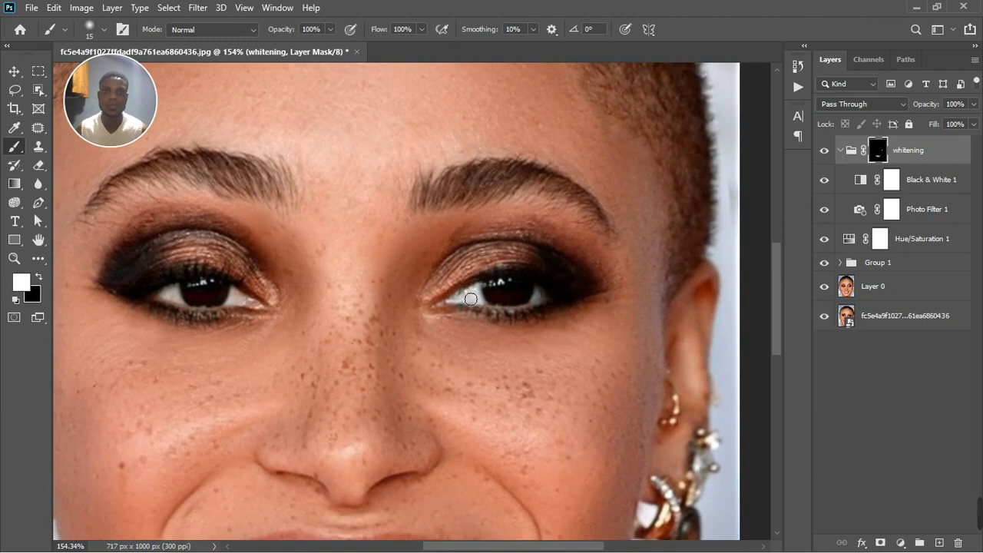
{"action": "mouse_move", "coordinate": [244, 302]}
{"action": "left_mouse_down"}
{"action": "mouse_move", "coordinate": [259, 304]}
{"action": "mouse_move", "coordinate": [171, 305]}
{"action": "mouse_move", "coordinate": [255, 308]}
{"action": "left_mouse_up"}
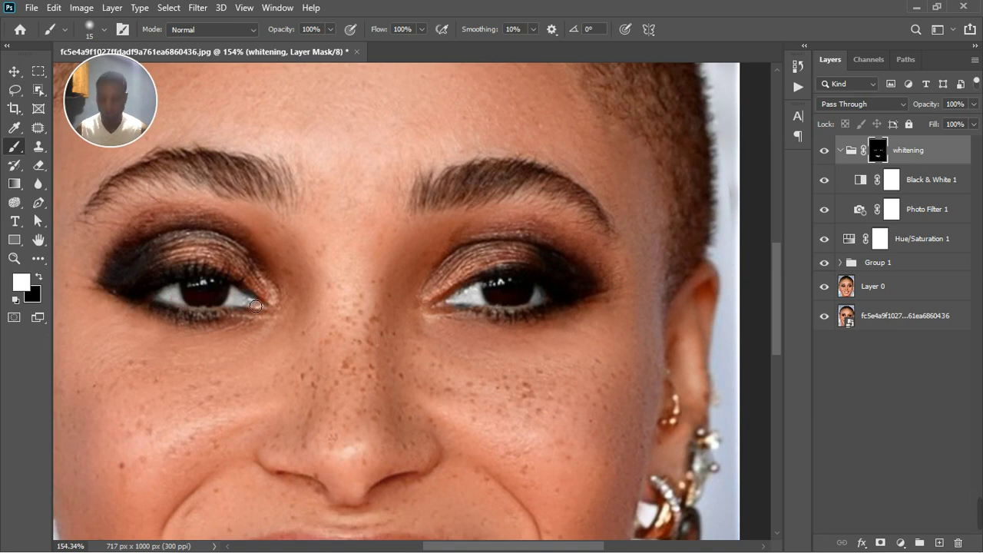
{"action": "key", "text": "x"}
{"action": "scroll", "coordinate": [260, 310], "scroll_direction": "down", "scroll_amount": 6}
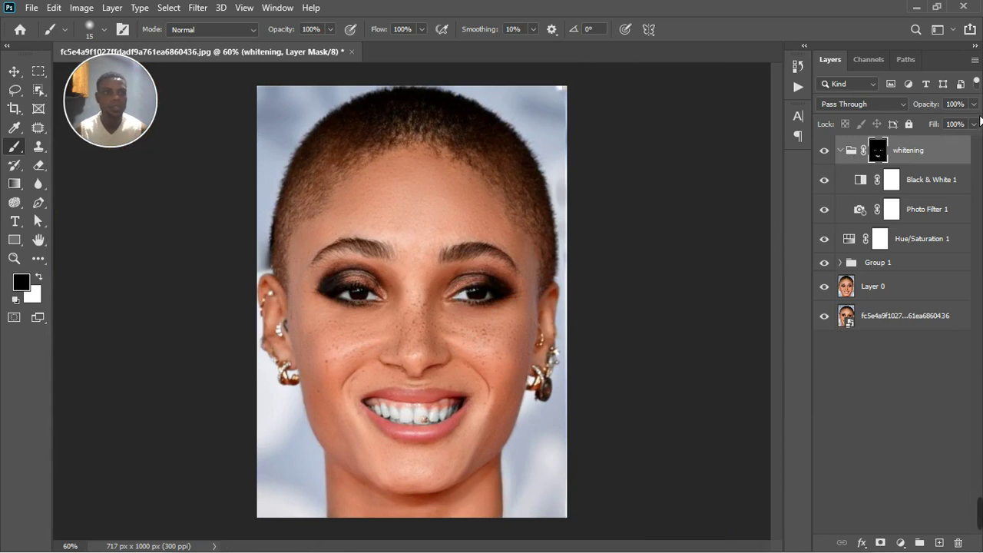
Lower the whitening group's opacity to 83% and collapse the group
{"action": "left_click", "coordinate": [975, 124]}
{"action": "mouse_move", "coordinate": [978, 132]}
{"action": "left_mouse_down"}
{"action": "mouse_move", "coordinate": [961, 132]}
{"action": "mouse_move", "coordinate": [970, 132]}
{"action": "left_mouse_up"}
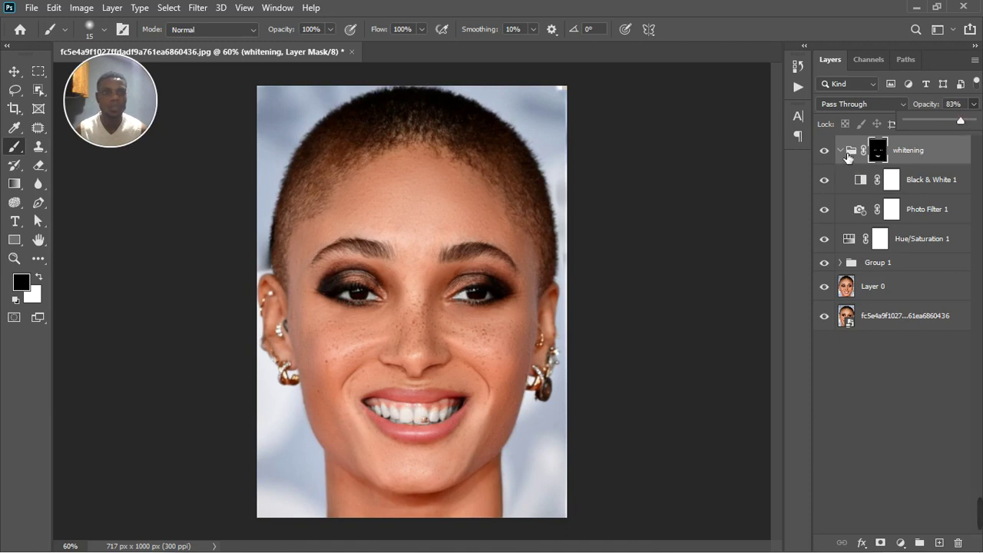
{"action": "left_click", "coordinate": [841, 151]}
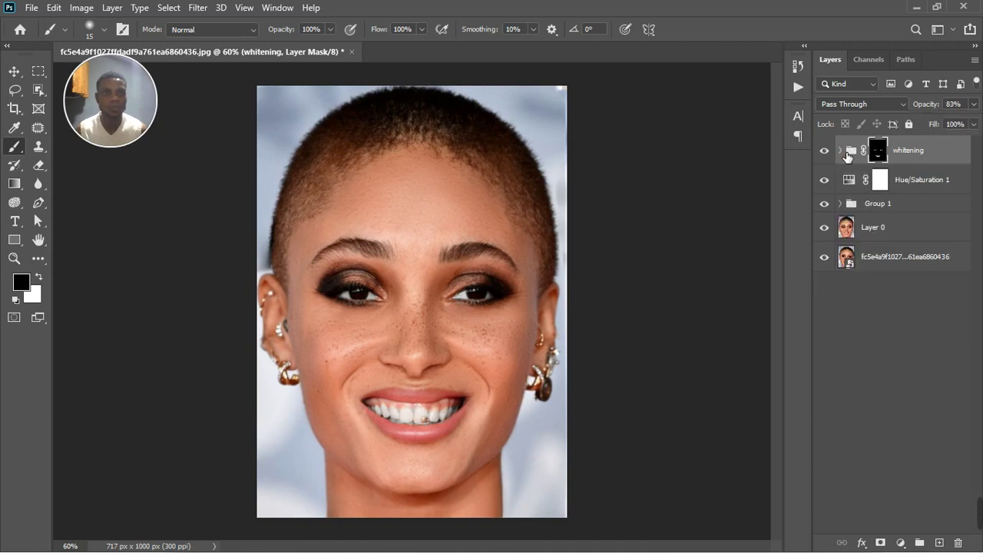
Expand the whitening group, preview it without Black & White 1, and set that layer's opacity to 25%
{"action": "left_click", "coordinate": [841, 151]}
{"action": "left_click", "coordinate": [824, 183]}
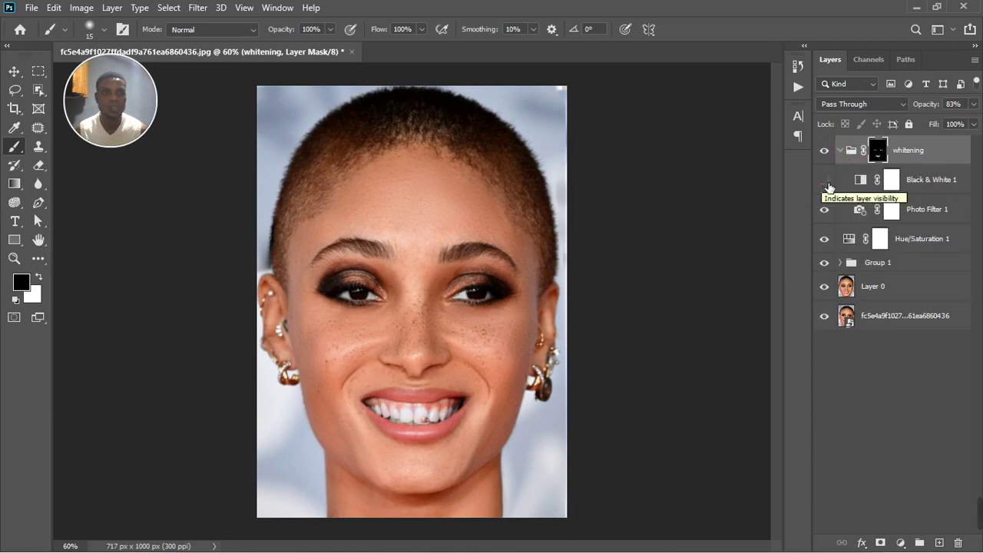
{"action": "left_click", "coordinate": [825, 181]}
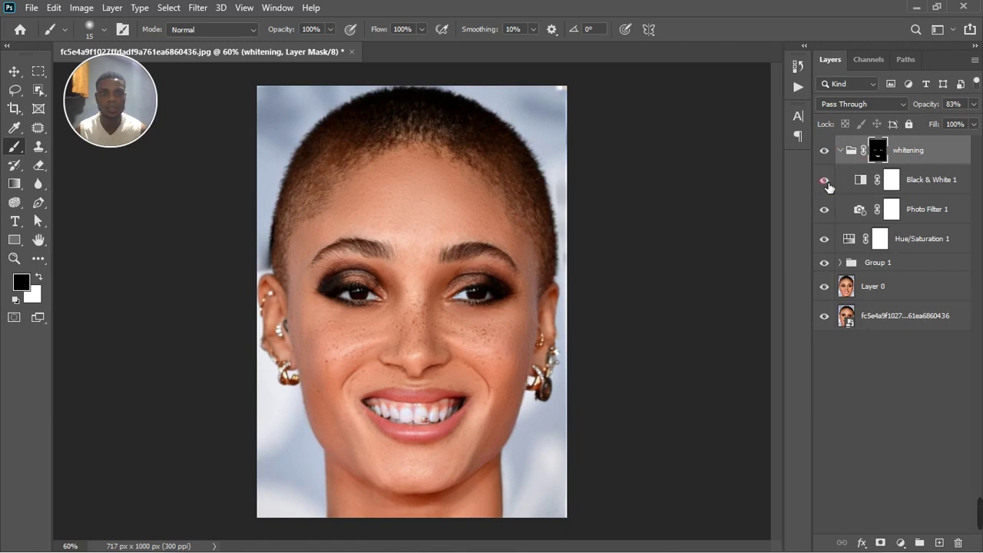
{"action": "left_click", "coordinate": [958, 172]}
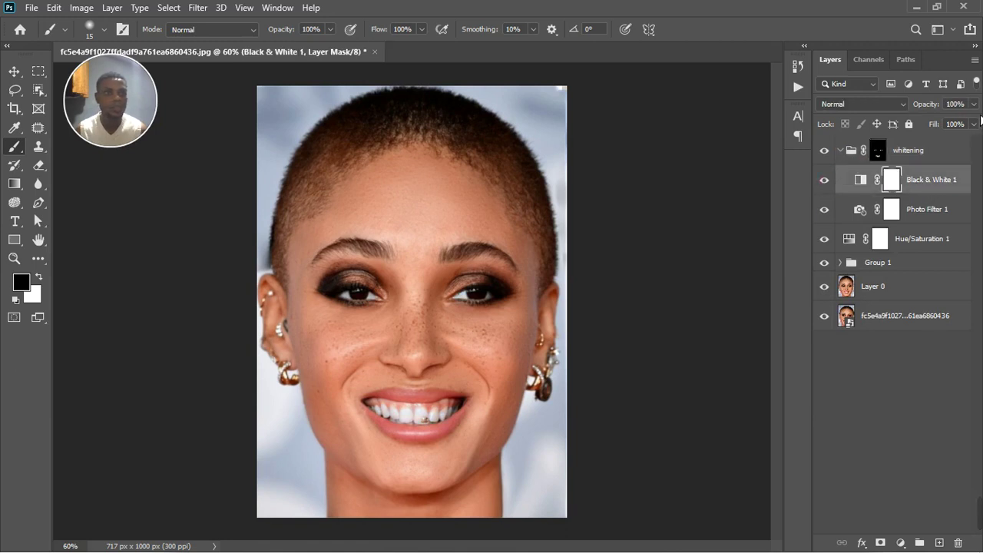
{"action": "left_click", "coordinate": [973, 103]}
{"action": "left_click_drag", "start_coordinate": [975, 122], "coordinate": [958, 132]}
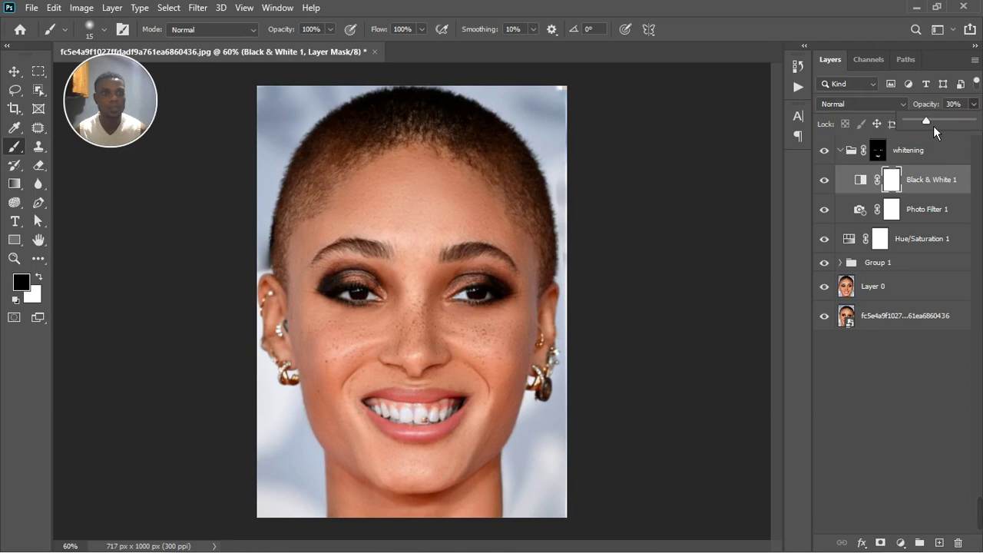
Hide and show the whitening group to compare the teeth and eyes with and without the effect
{"action": "left_click", "coordinate": [825, 150]}
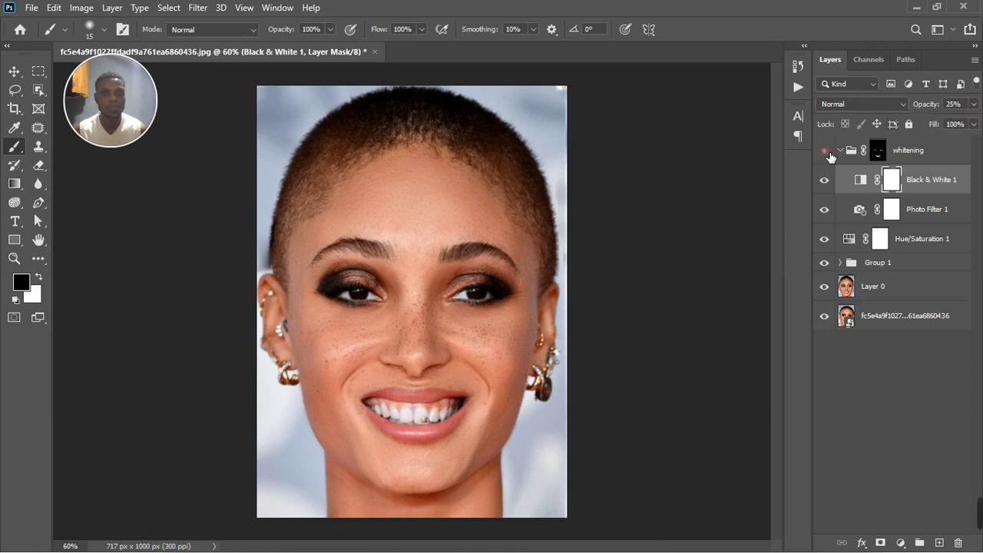
{"action": "scroll", "coordinate": [477, 376], "scroll_direction": "up", "scroll_amount": 4}
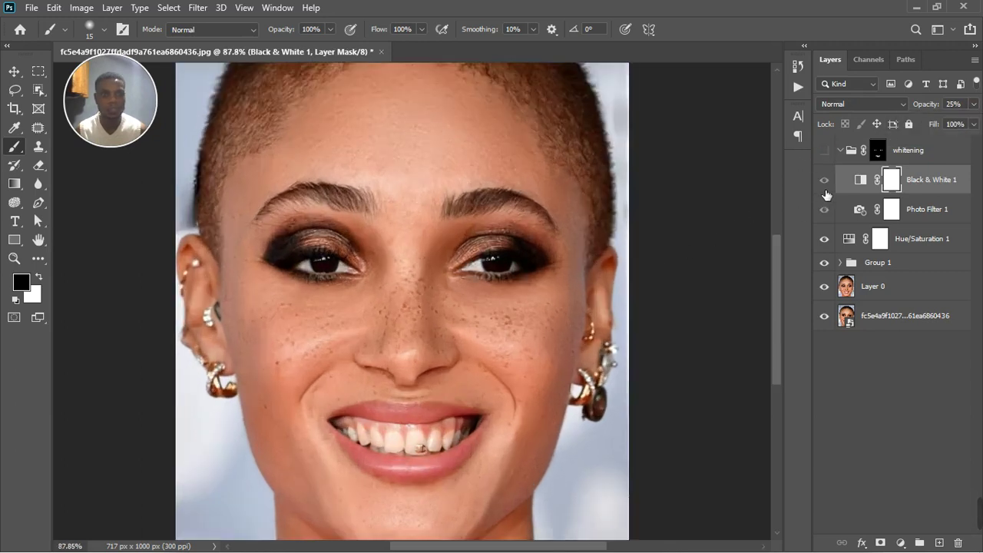
{"action": "left_click", "coordinate": [825, 151]}
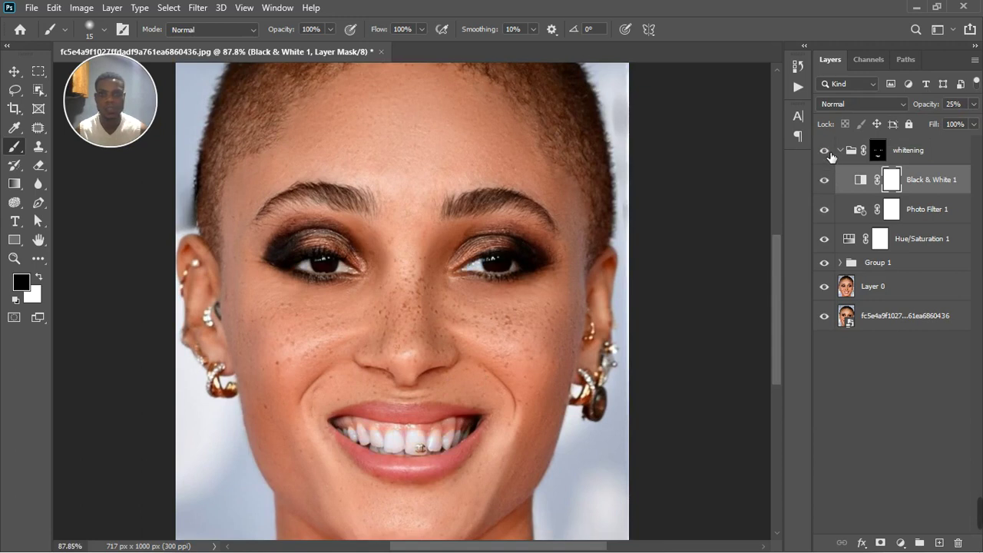
Compare the portrait with and without the Black & White 1 layer, then leave that layer hidden
{"action": "left_click", "coordinate": [825, 180]}
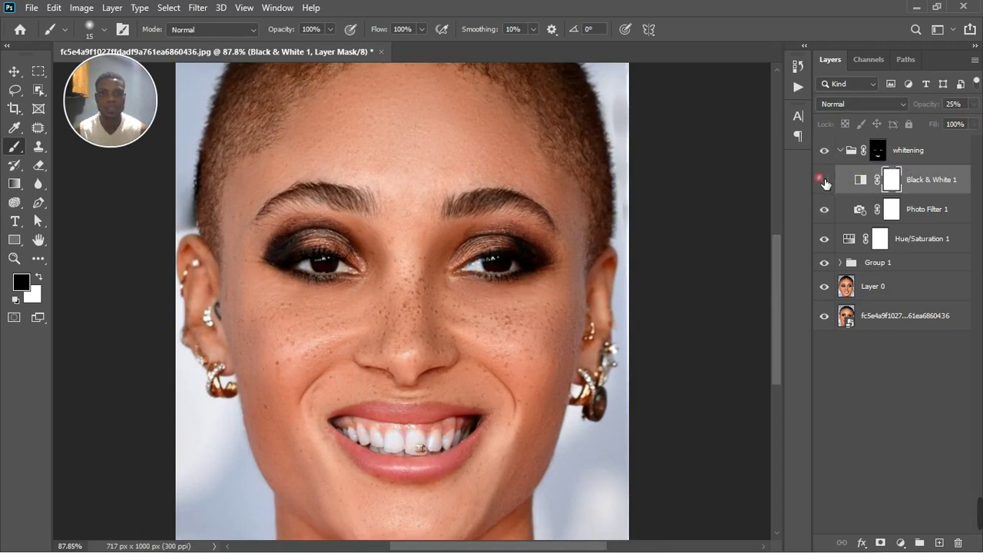
{"action": "left_click", "coordinate": [825, 180]}
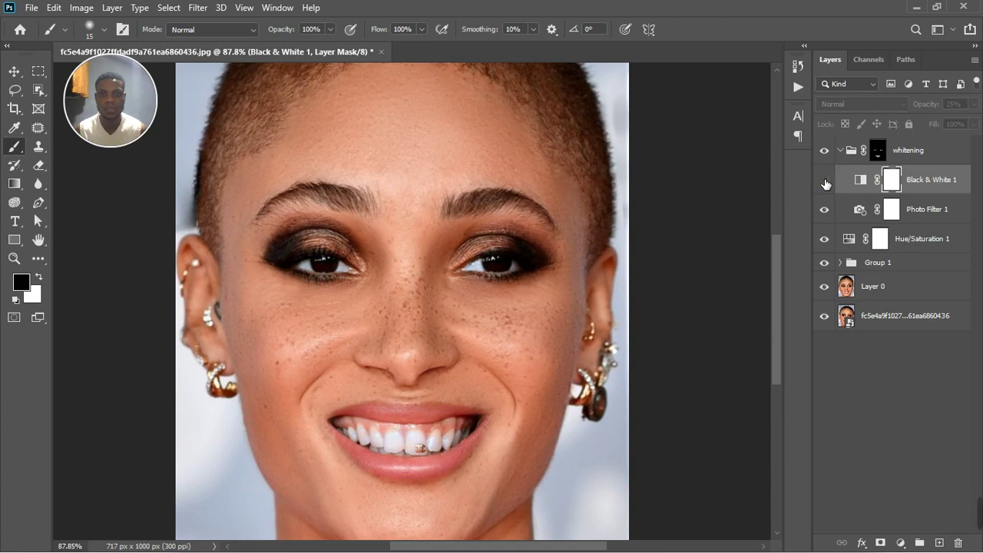
{"action": "left_click", "coordinate": [825, 181]}
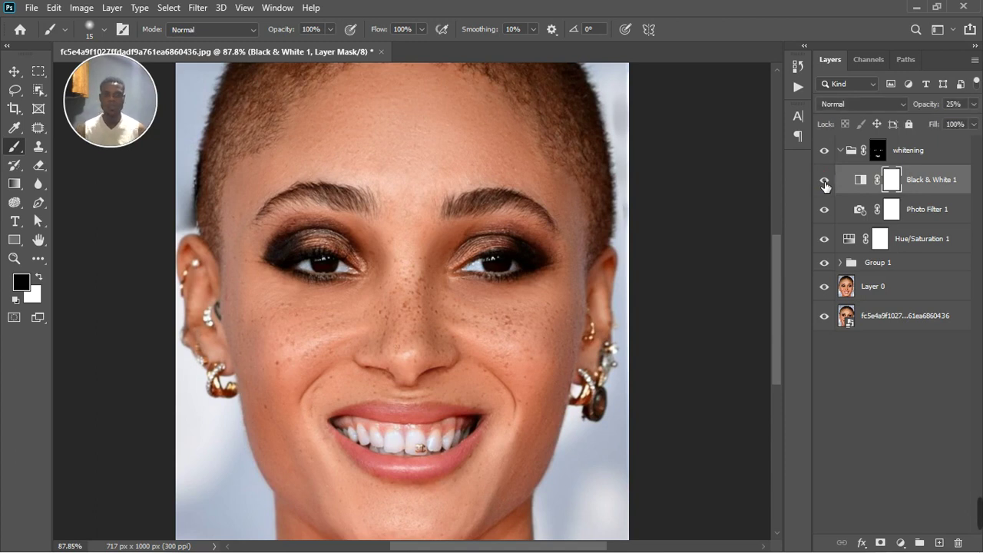
{"action": "scroll", "coordinate": [377, 228], "scroll_direction": "down", "scroll_amount": 3}
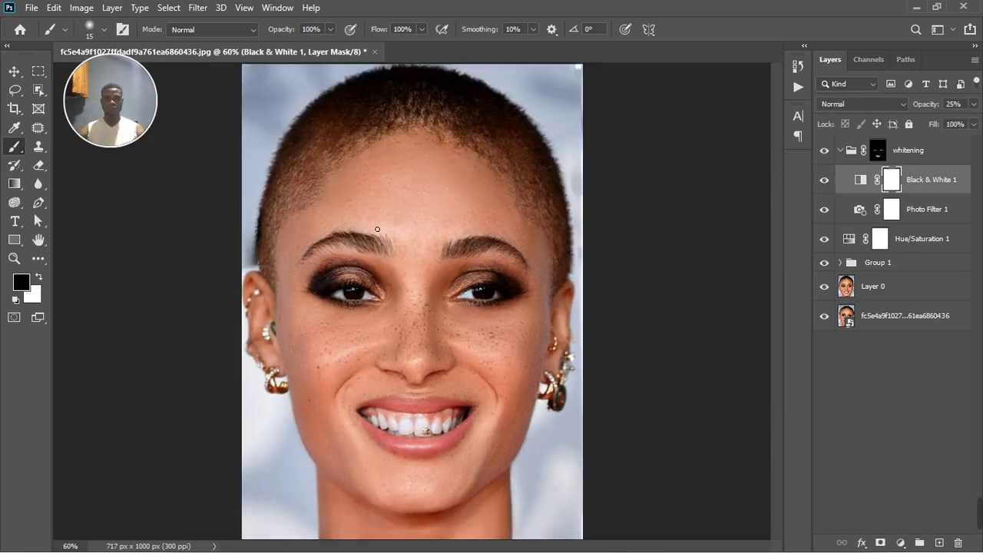
{"action": "left_click", "coordinate": [826, 183]}
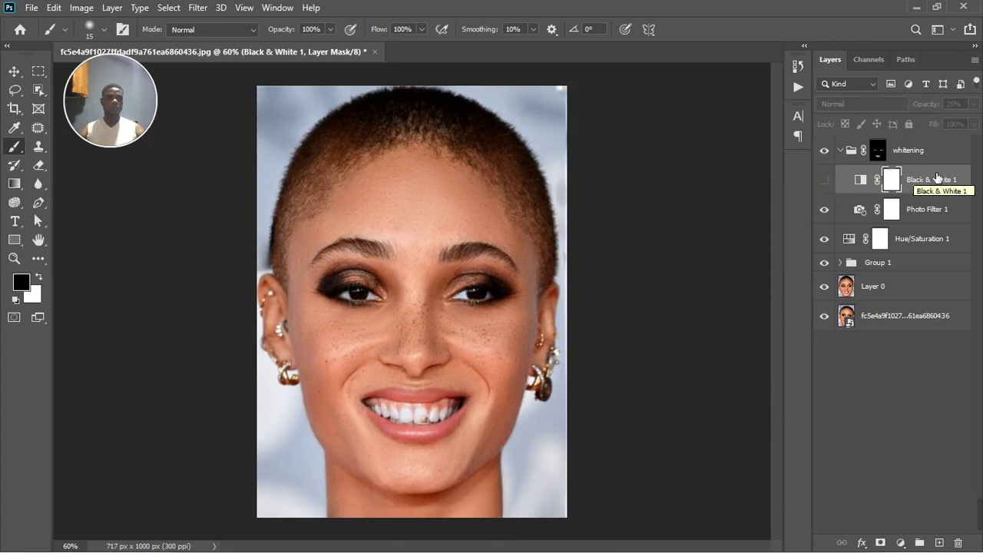
Show the Black & White 1 layer, lower its opacity to about 17%, and collapse the whitening group
{"action": "left_click", "coordinate": [825, 181]}
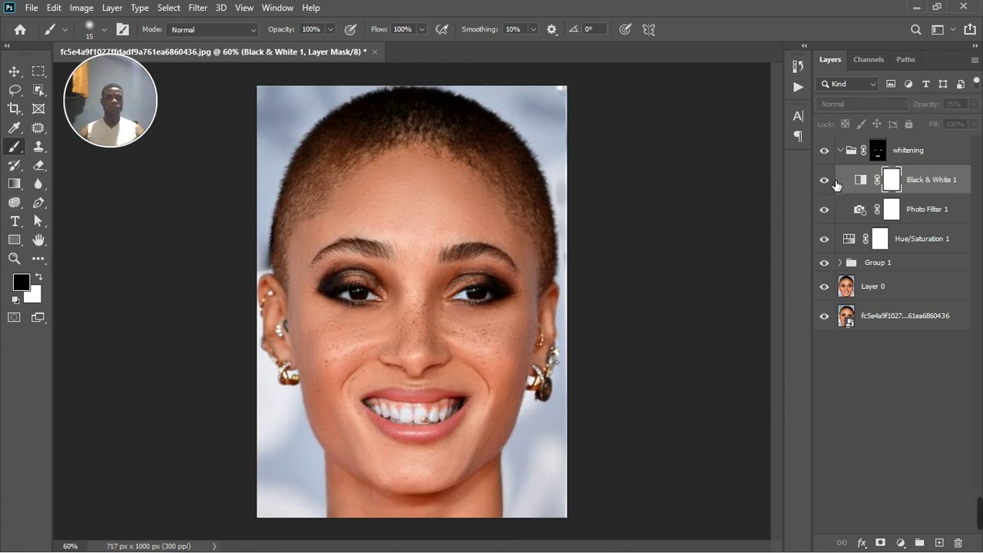
{"action": "left_click", "coordinate": [973, 104]}
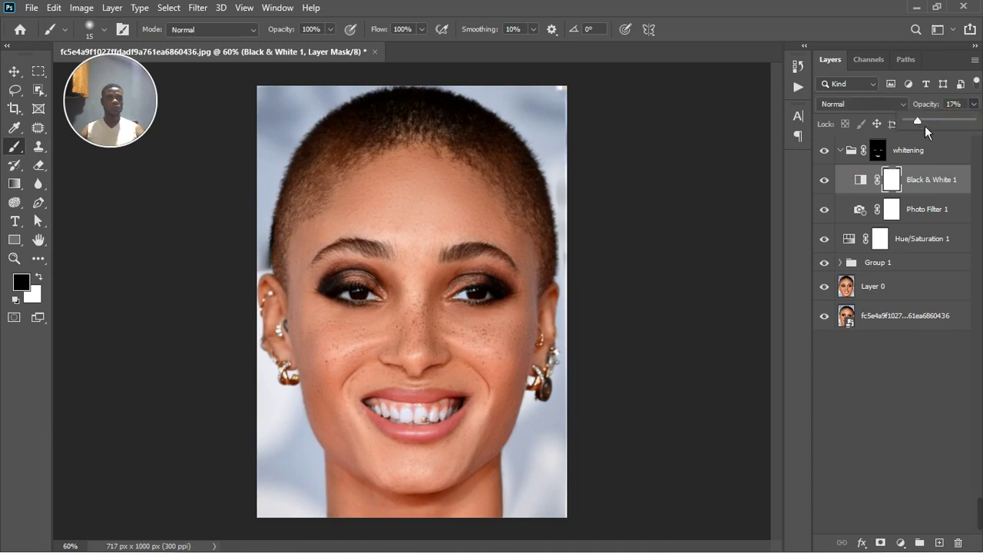
{"action": "left_click_drag", "start_coordinate": [924, 126], "coordinate": [915, 128]}
{"action": "left_click", "coordinate": [848, 152]}
{"action": "left_click", "coordinate": [840, 151]}
Stamp all visible layers into a new layer above the whitening group and open it in the Camera Raw Filter
{"action": "scroll", "coordinate": [381, 329], "scroll_direction": "down", "scroll_amount": 1}
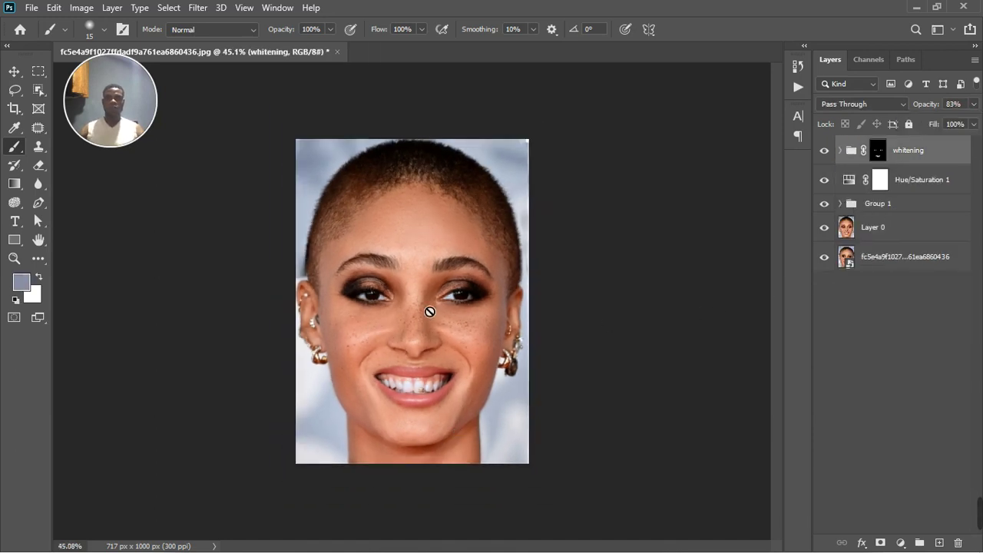
{"action": "scroll", "coordinate": [430, 311], "scroll_direction": "up", "scroll_amount": 2}
{"action": "scroll", "coordinate": [429, 310], "scroll_direction": "down", "scroll_amount": 2}
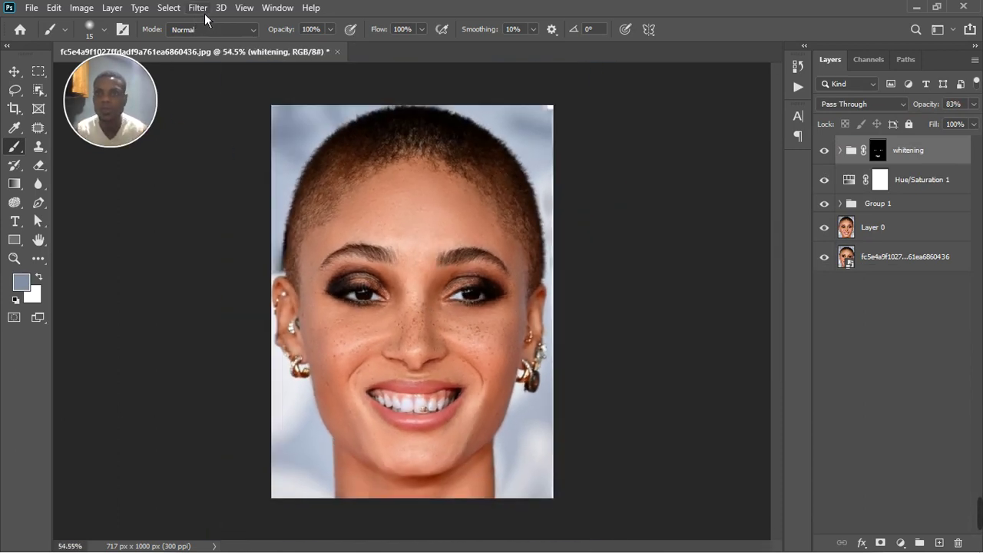
{"action": "left_click", "coordinate": [200, 9]}
{"action": "left_click", "coordinate": [876, 123]}
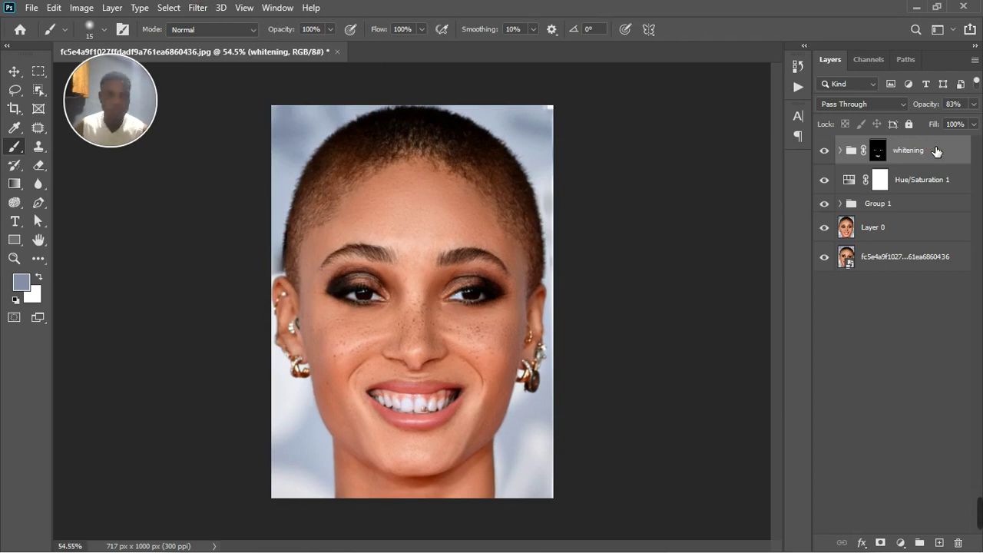
{"action": "key", "text": "ctrl+alt+shift+e"}
{"action": "left_click", "coordinate": [199, 8]}
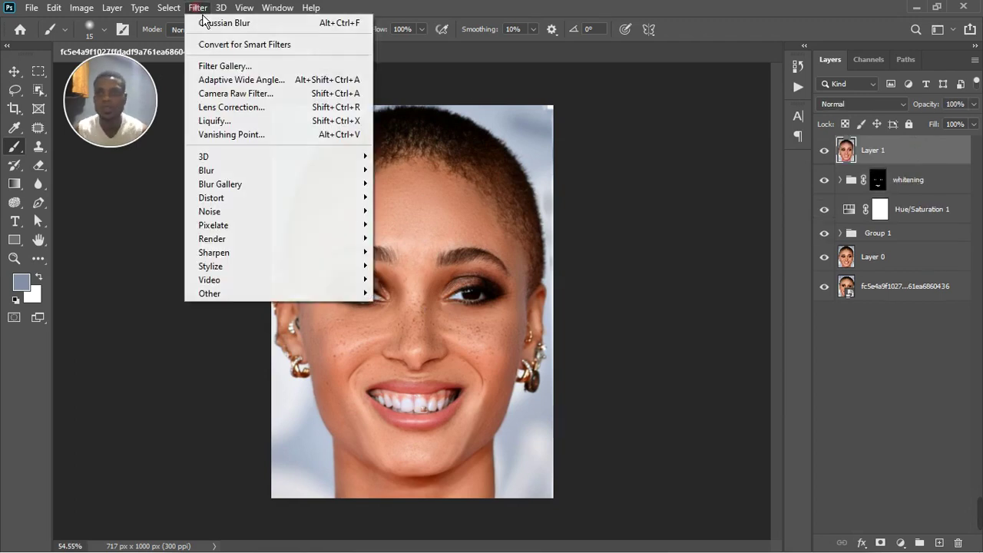
{"action": "left_click", "coordinate": [247, 95]}
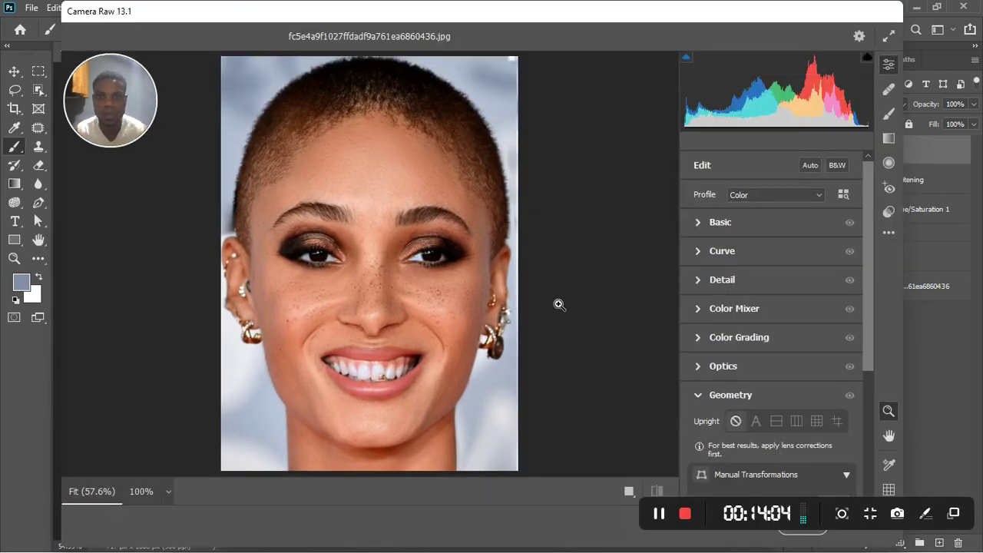
Set Highlights to +21 and Whites to +9 in the Basic adjustments
{"action": "left_click", "coordinate": [699, 224]}
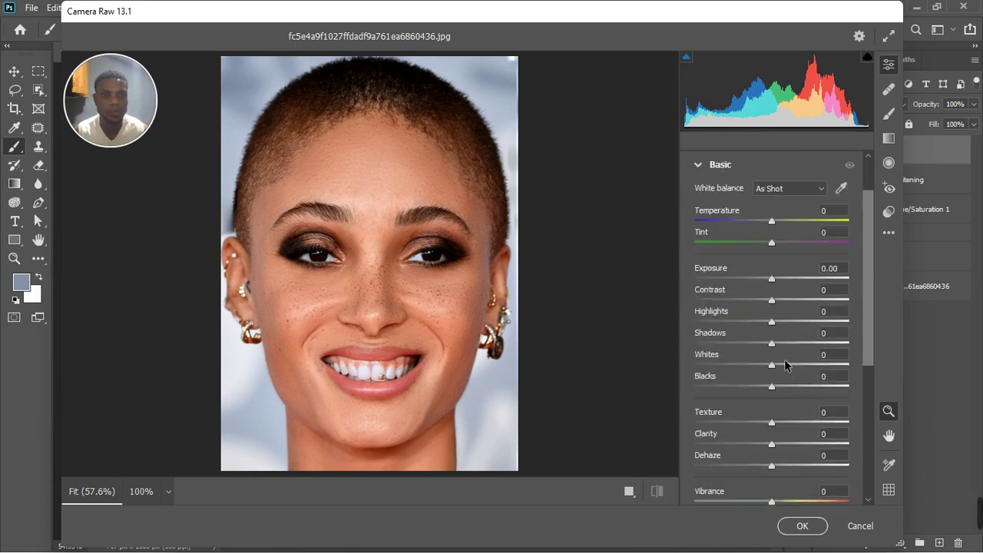
{"action": "left_click_drag", "start_coordinate": [772, 321], "coordinate": [796, 321]}
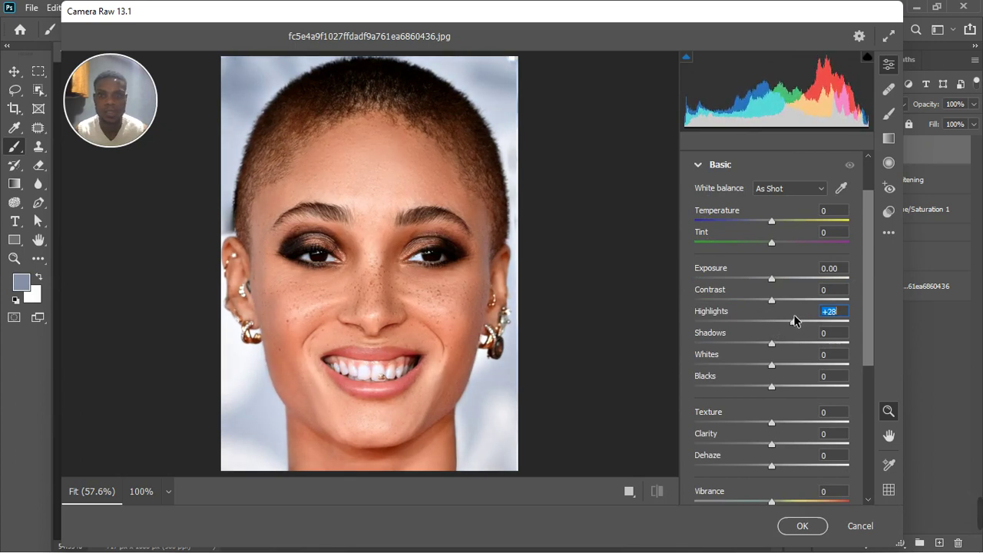
{"action": "mouse_move", "coordinate": [773, 367]}
{"action": "left_mouse_down"}
{"action": "mouse_move", "coordinate": [760, 369]}
{"action": "mouse_move", "coordinate": [780, 370]}
{"action": "left_mouse_up"}
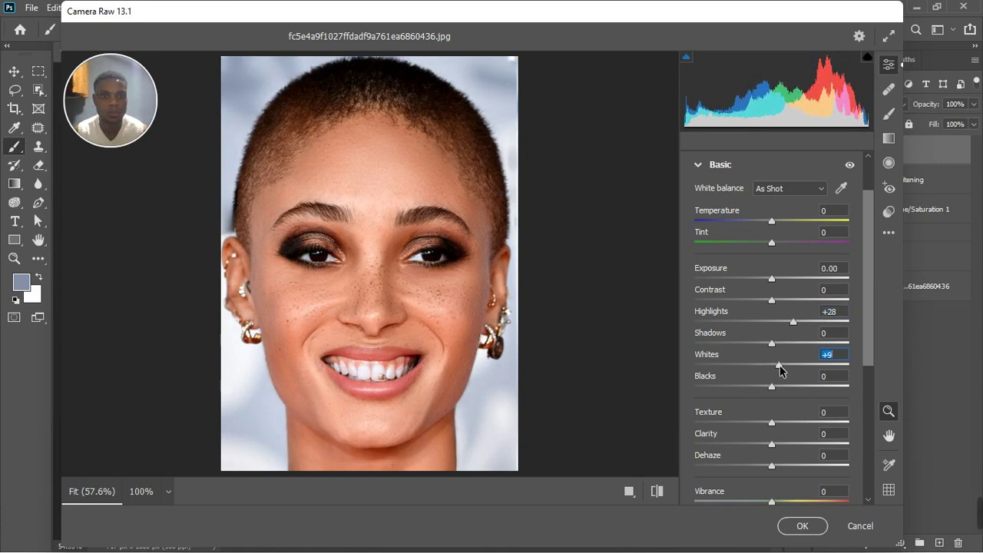
{"action": "left_click", "coordinate": [795, 325]}
{"action": "left_click_drag", "start_coordinate": [795, 325], "coordinate": [788, 325]}
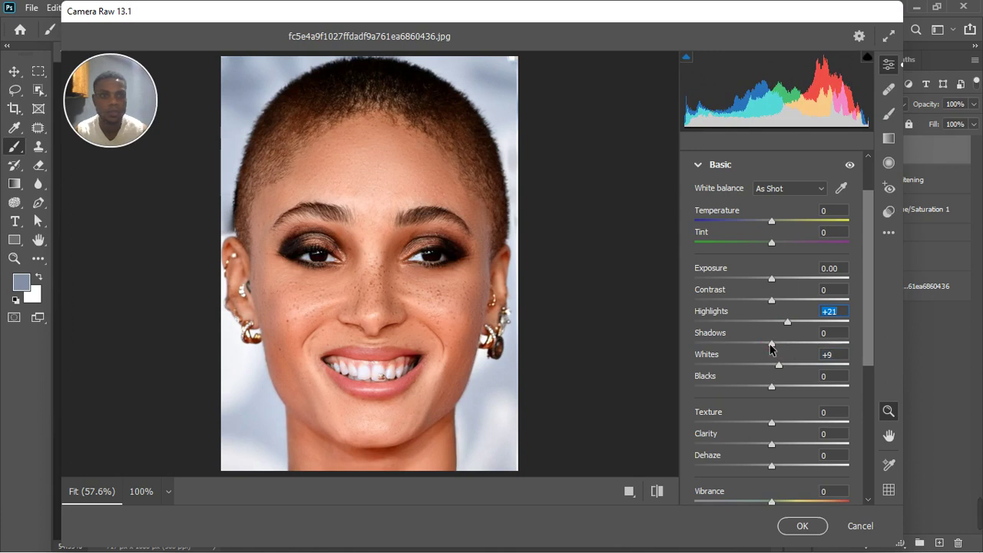
Set Shadows to -11, Blacks to -4 and Texture to +8 in the Basic adjustments
{"action": "left_click", "coordinate": [770, 345]}
{"action": "left_click_drag", "start_coordinate": [770, 344], "coordinate": [762, 343]}
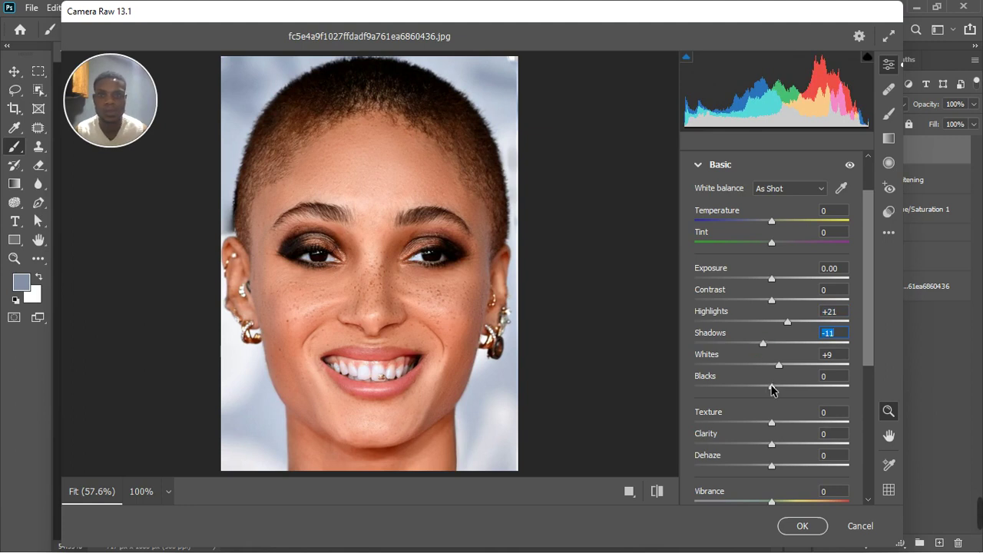
{"action": "left_click_drag", "start_coordinate": [771, 390], "coordinate": [782, 391]}
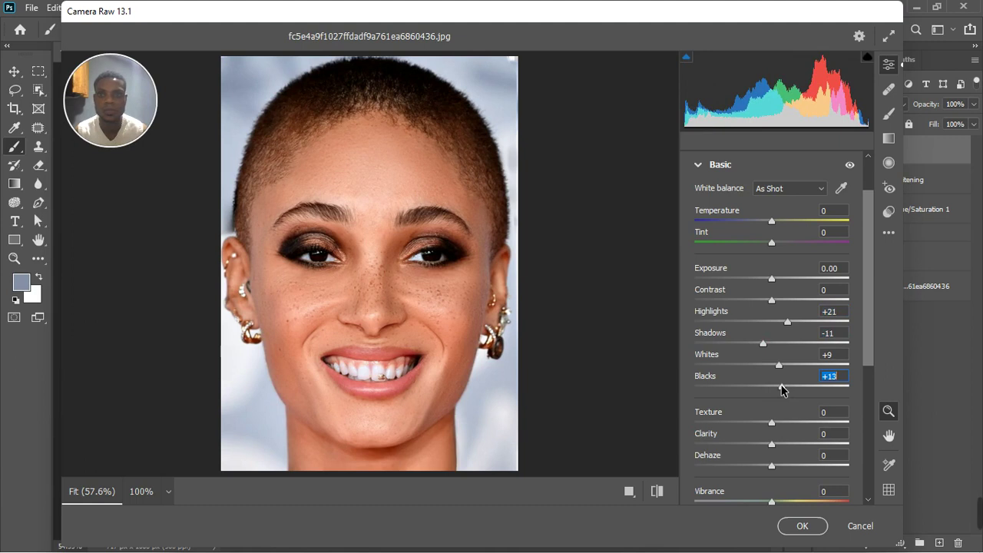
{"action": "left_click_drag", "start_coordinate": [780, 390], "coordinate": [767, 392]}
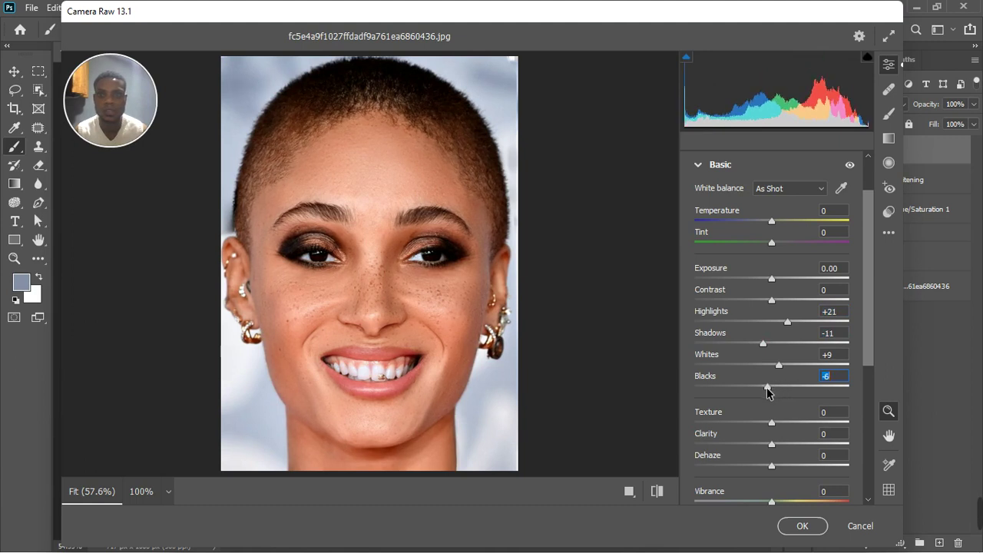
{"action": "left_click_drag", "start_coordinate": [767, 391], "coordinate": [778, 421]}
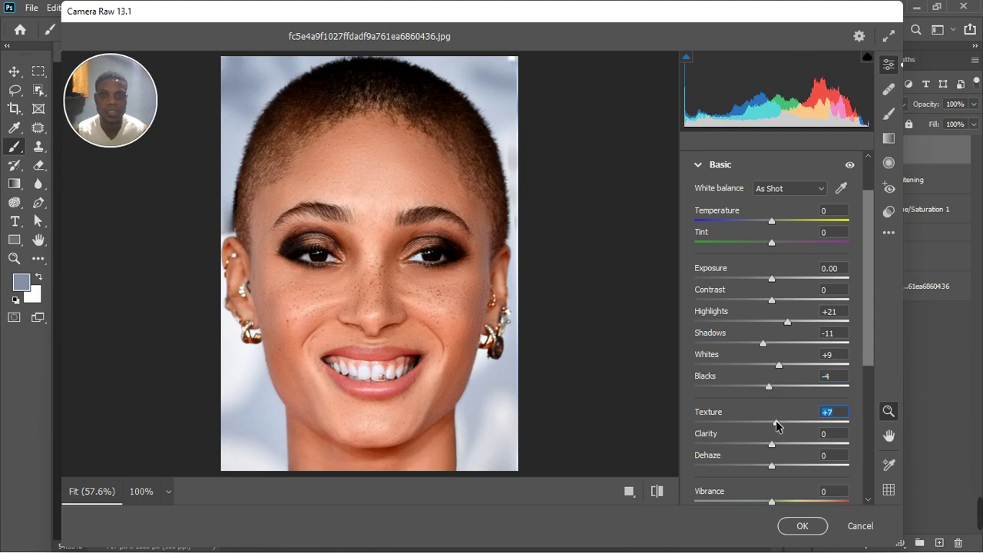
Set Vibrance to +6 and collapse the Basic adjustments
{"action": "scroll", "coordinate": [788, 419], "scroll_direction": "down", "scroll_amount": 1}
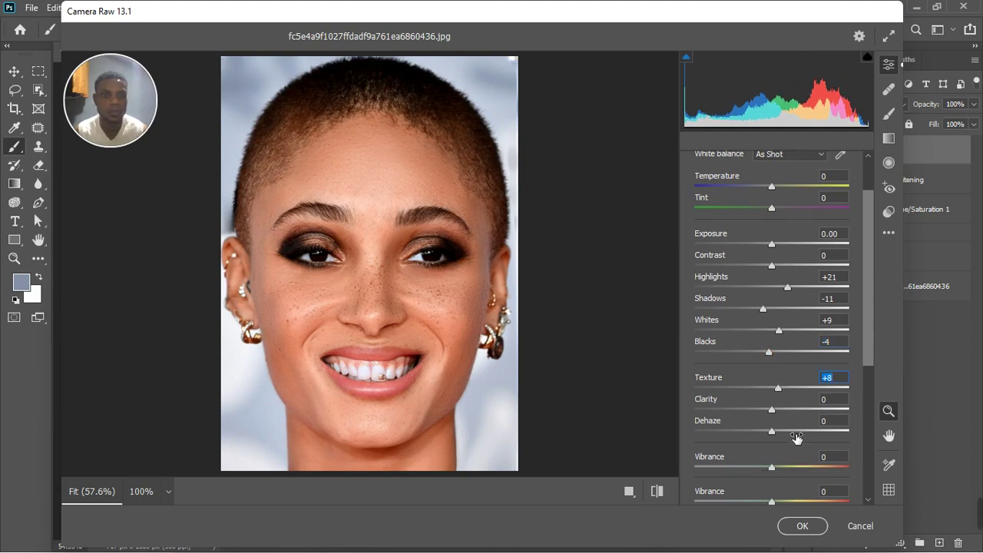
{"action": "left_click_drag", "start_coordinate": [772, 466], "coordinate": [775, 471]}
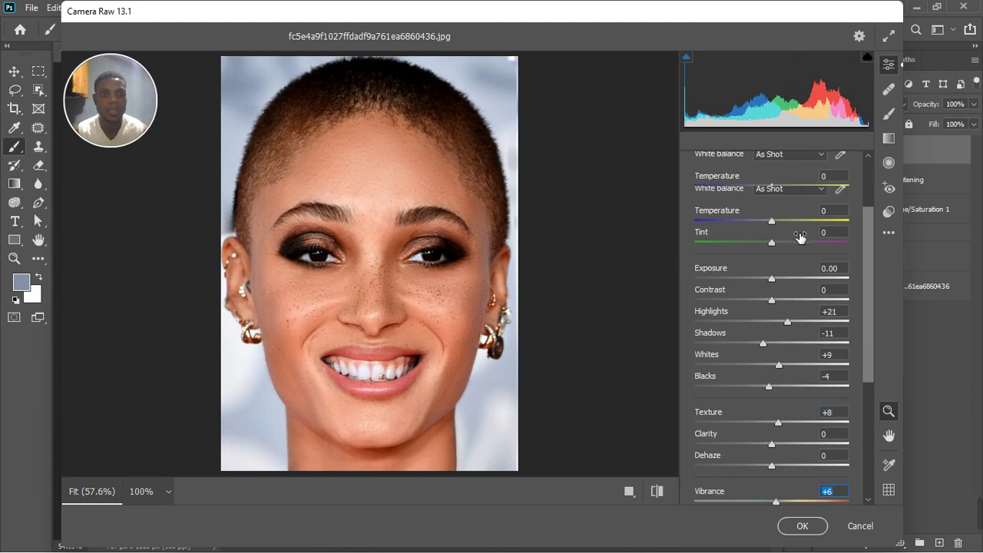
{"action": "scroll", "coordinate": [801, 230], "scroll_direction": "up", "scroll_amount": 3}
{"action": "left_click", "coordinate": [704, 224]}
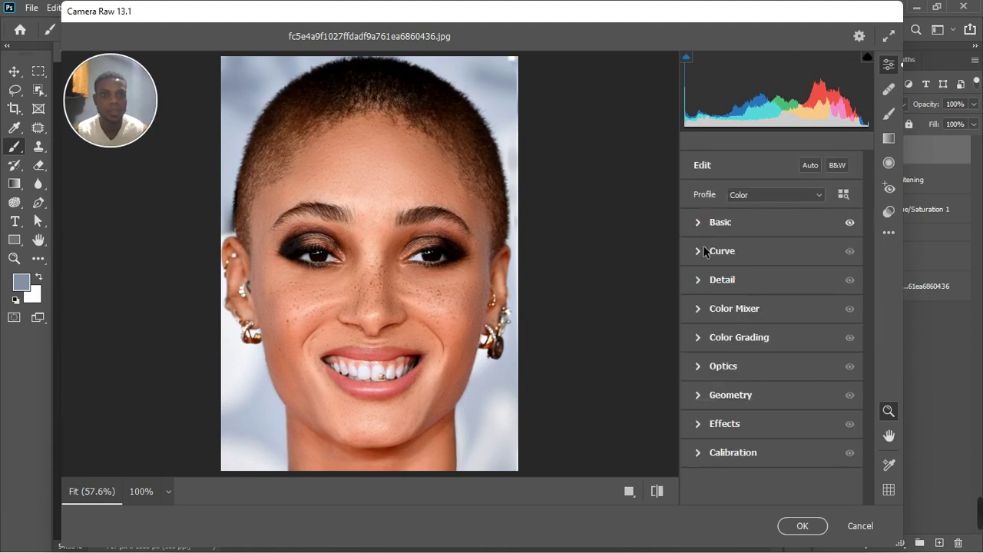
Shape the point curve with a shadow point at input 51, output 48 and a highlight point at 196, 200, then compare without the curve
{"action": "left_click", "coordinate": [699, 255]}
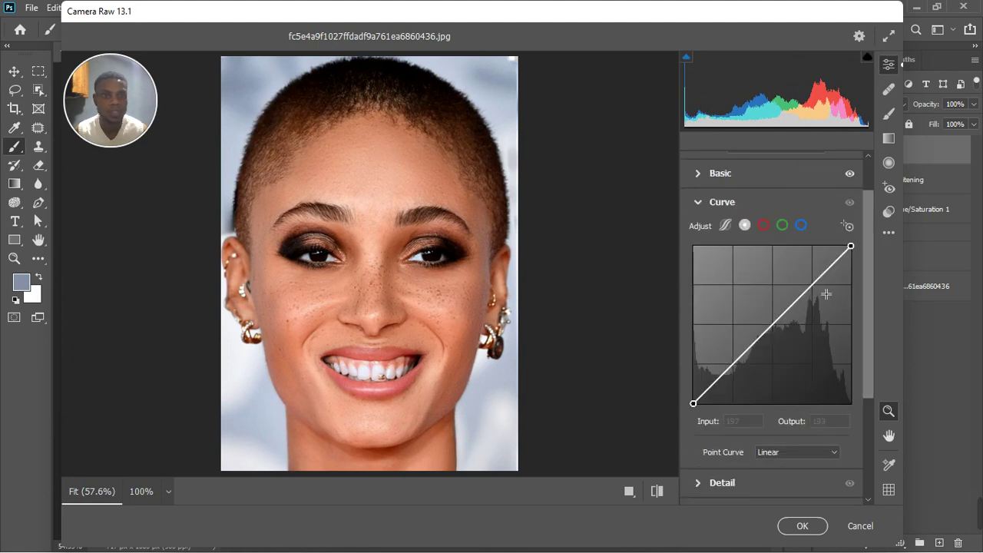
{"action": "left_click", "coordinate": [829, 289]}
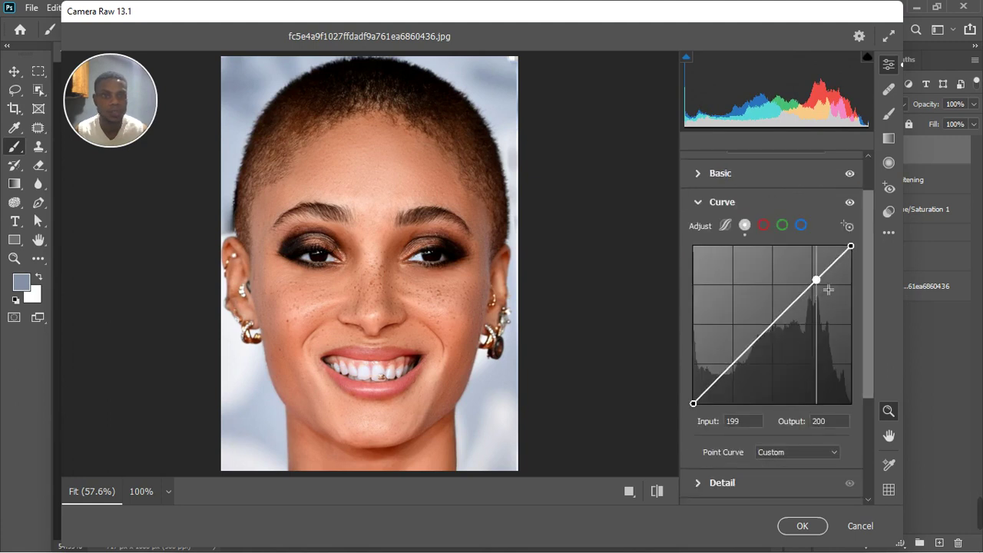
{"action": "left_click", "coordinate": [734, 384]}
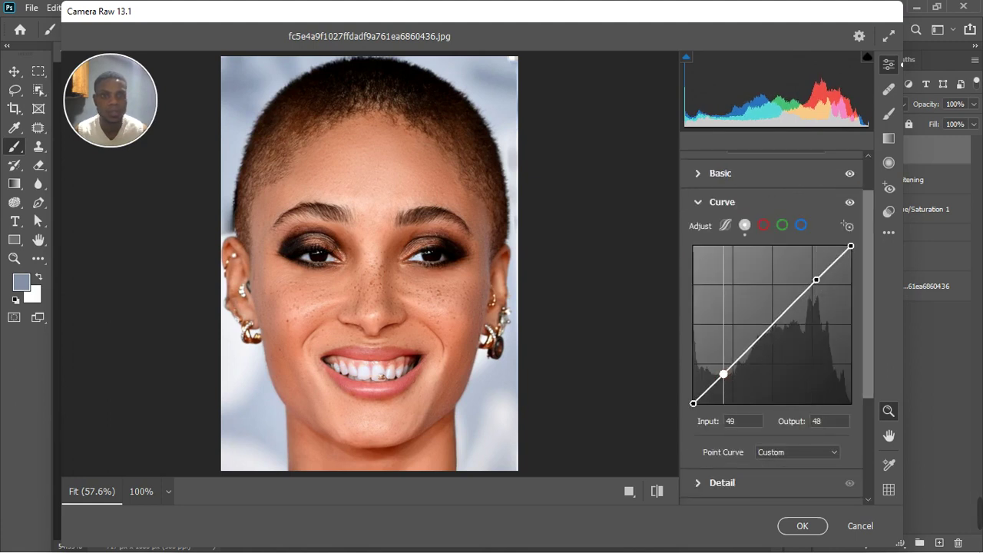
{"action": "left_click_drag", "start_coordinate": [723, 374], "coordinate": [726, 374]}
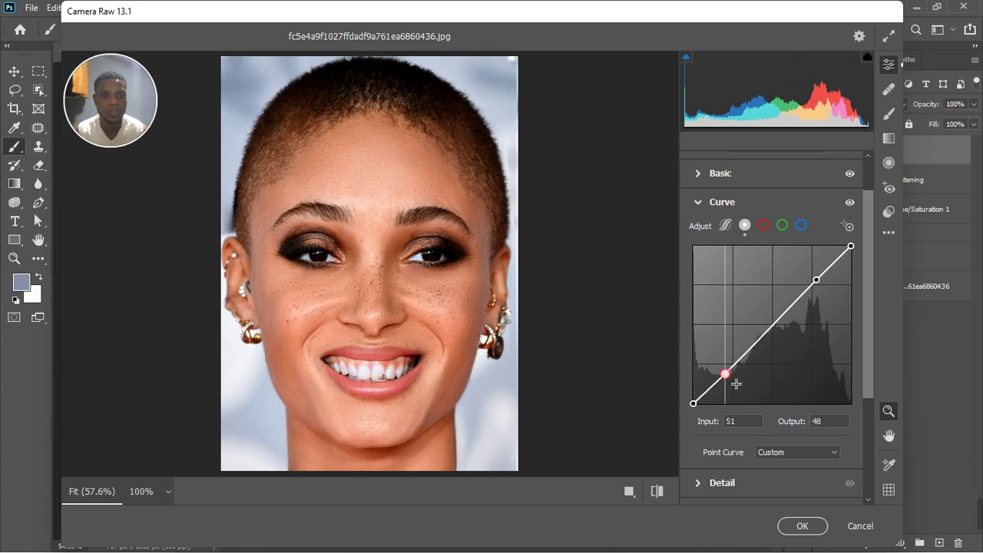
{"action": "left_click", "coordinate": [817, 280]}
{"action": "left_click_drag", "start_coordinate": [817, 280], "coordinate": [813, 279]}
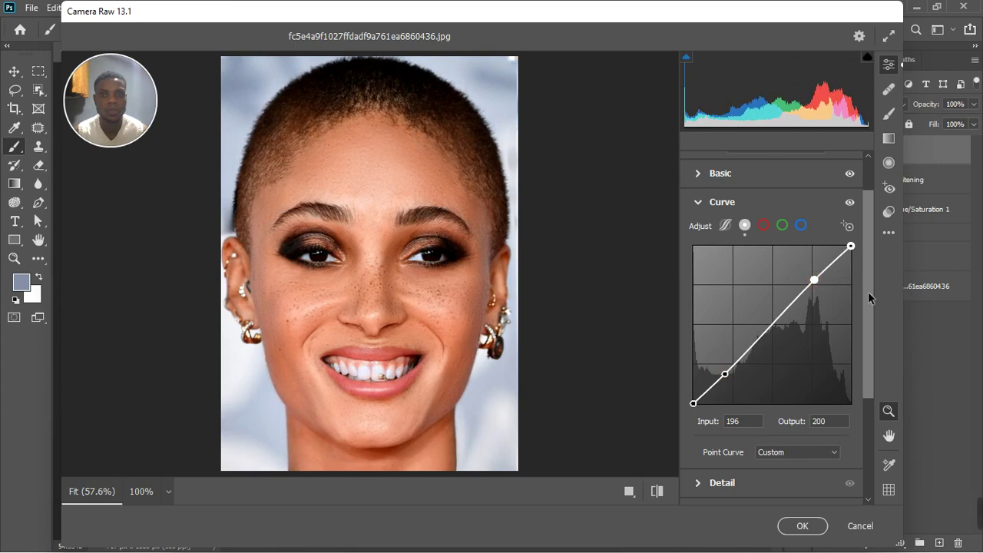
{"action": "left_click", "coordinate": [698, 203]}
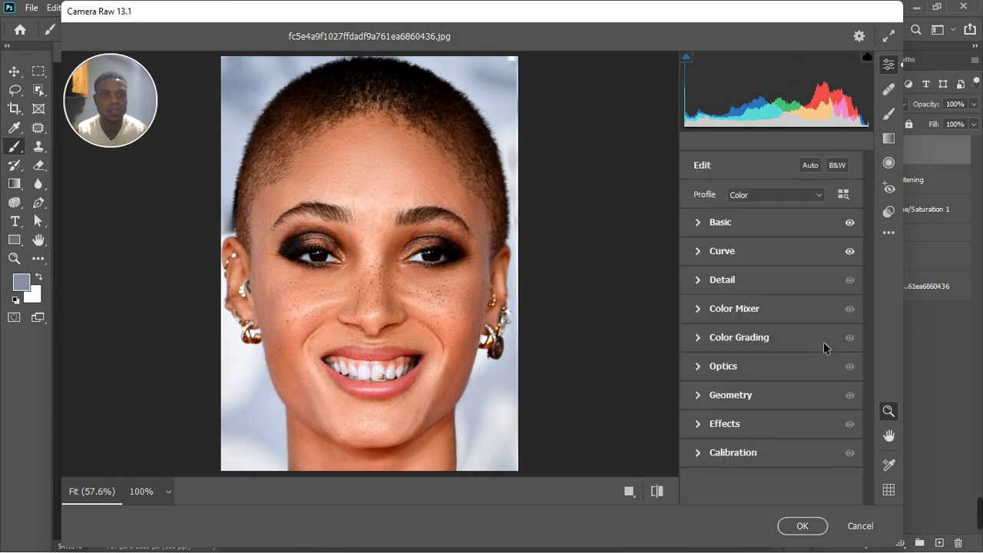
{"action": "left_click", "coordinate": [849, 252]}
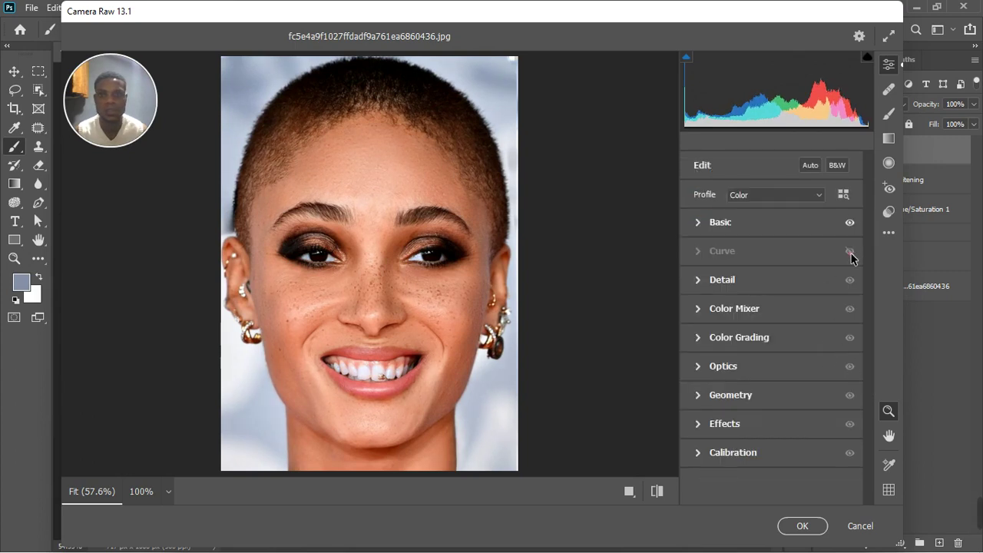
{"action": "left_click", "coordinate": [849, 253]}
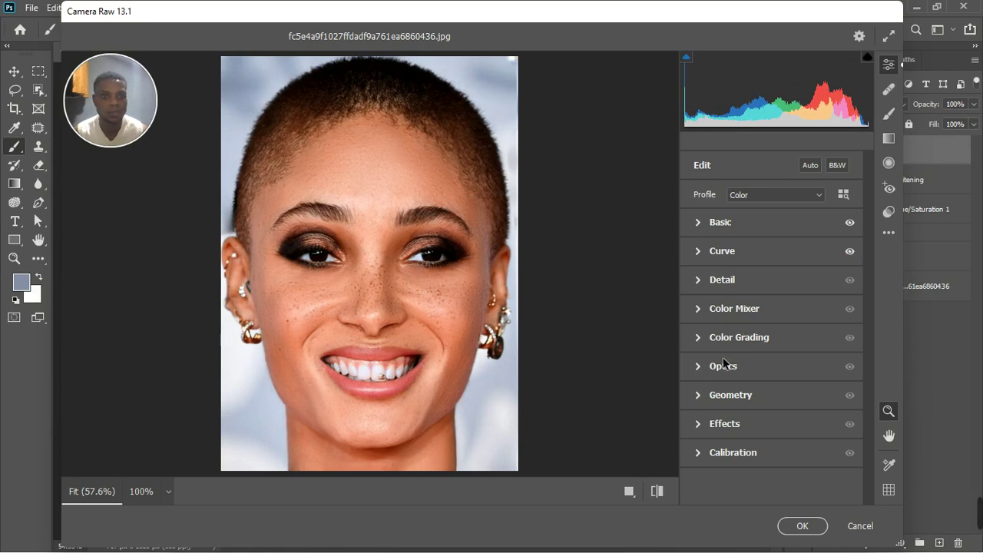
Try a Reds luminance of +15 in the HSL Color Mixer and reset it
{"action": "left_click", "coordinate": [697, 308]}
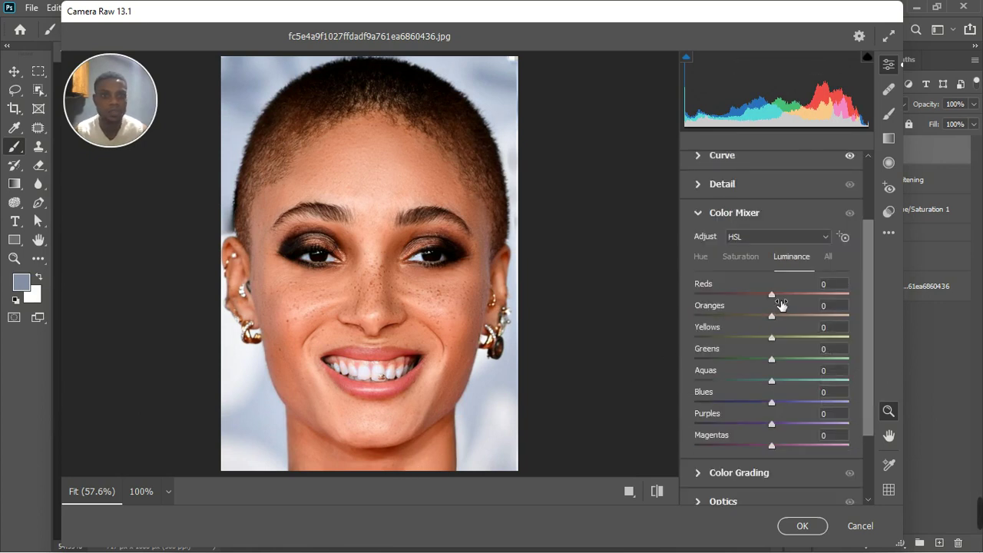
{"action": "left_click_drag", "start_coordinate": [772, 294], "coordinate": [784, 298]}
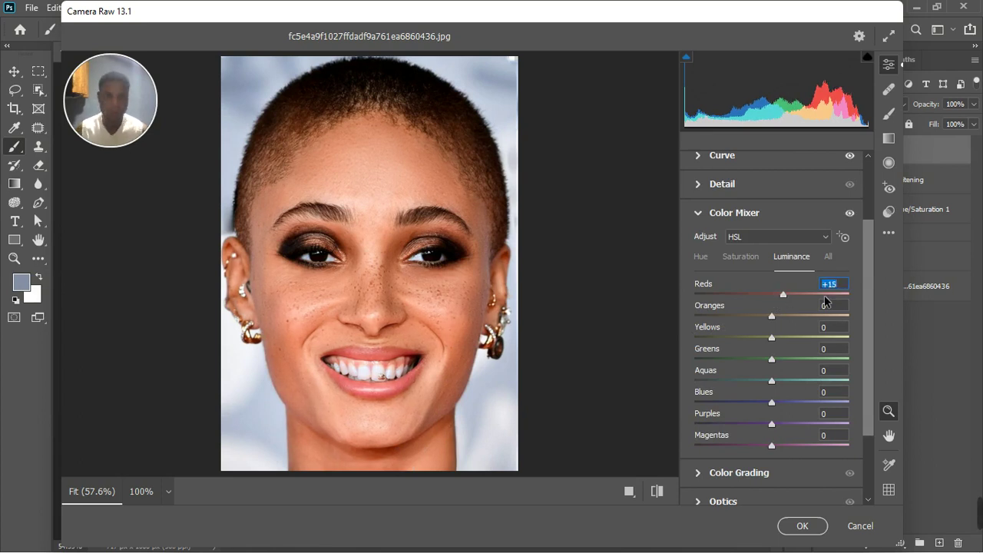
{"action": "double_click", "coordinate": [783, 295]}
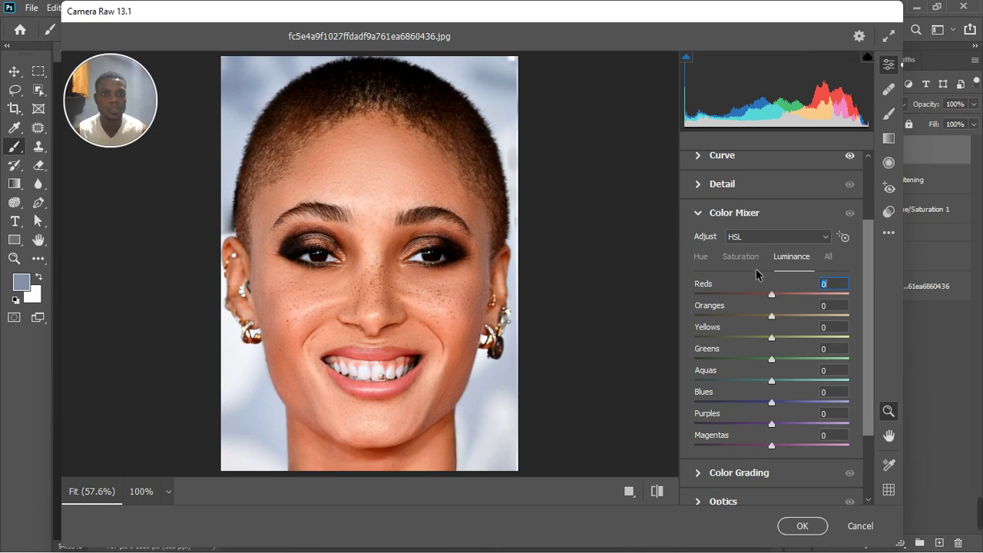
{"action": "key", "text": "ctrl+alt+shift+s"}
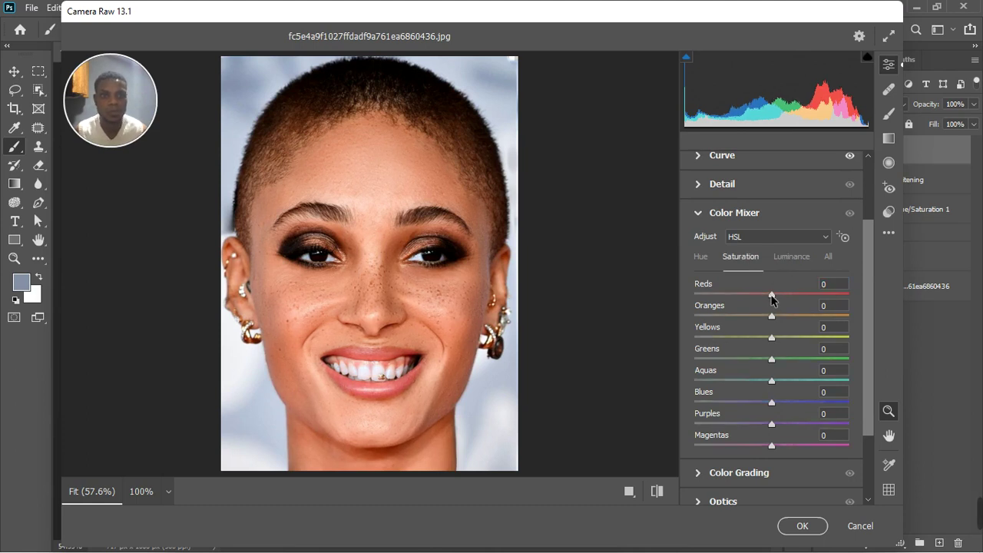
Set the Color Mixer's hue to +20 for Reds and -21 for Yellows
{"action": "left_click", "coordinate": [702, 258]}
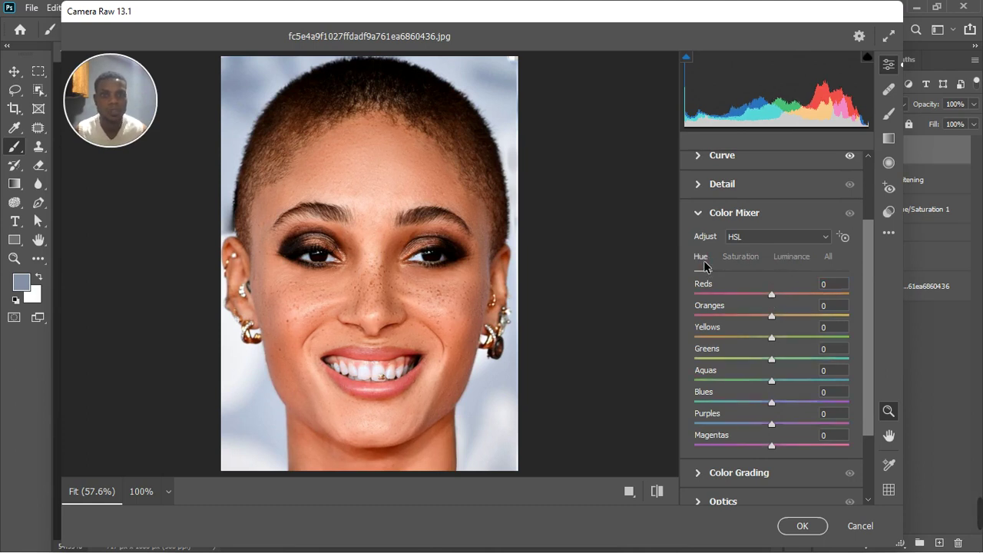
{"action": "left_click_drag", "start_coordinate": [772, 295], "coordinate": [787, 292]}
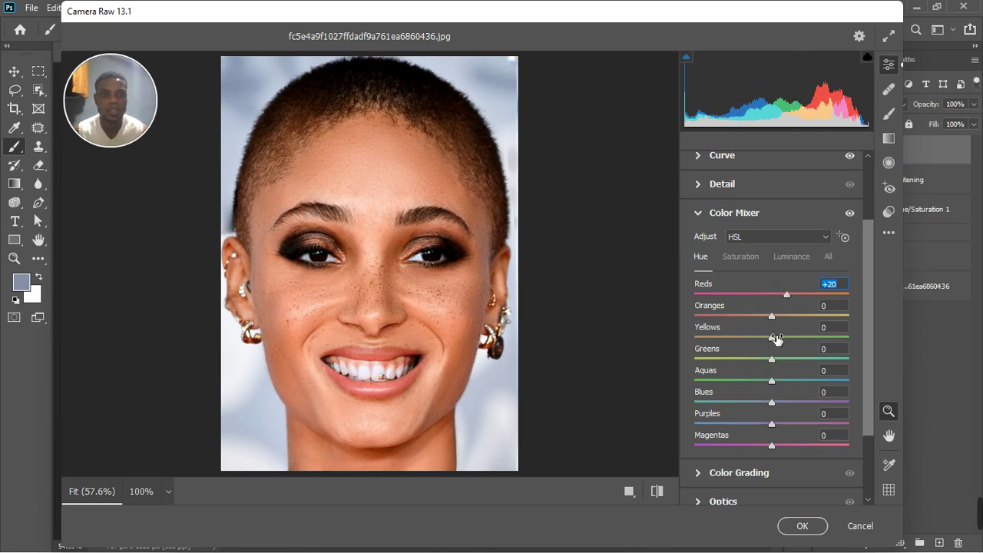
{"action": "left_click_drag", "start_coordinate": [772, 339], "coordinate": [754, 347]}
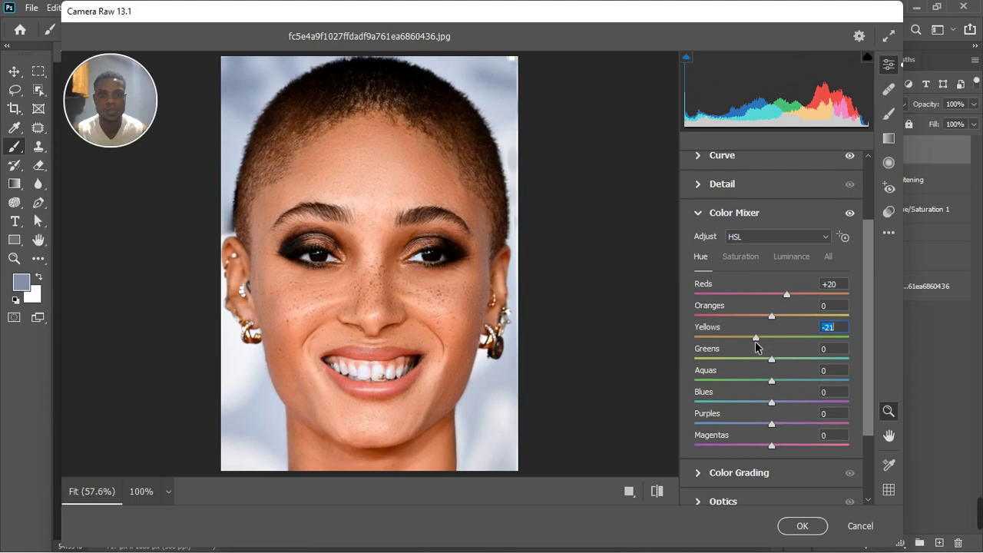
Raise the Reds saturation slightly in the Color Mixer and return to the hue adjustments
{"action": "left_click", "coordinate": [742, 257]}
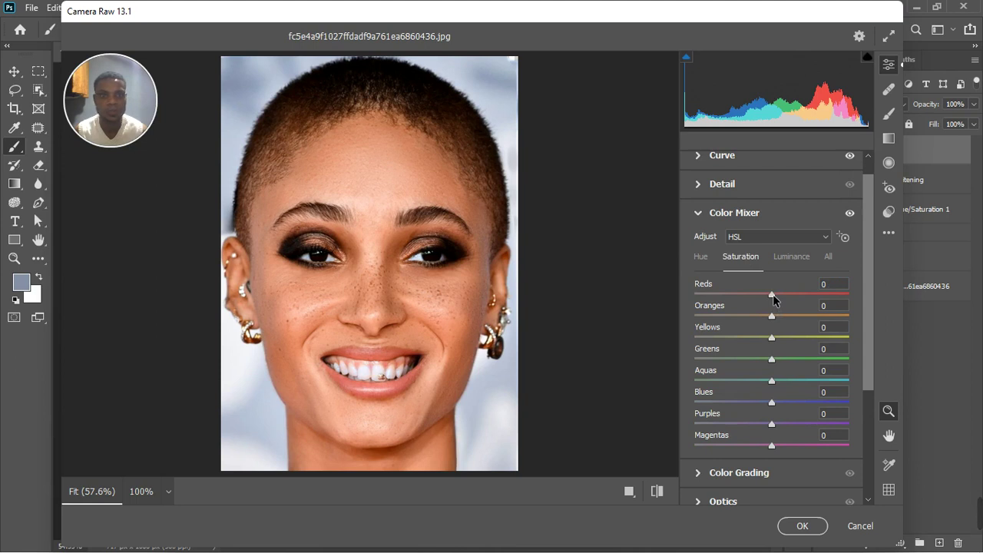
{"action": "left_click_drag", "start_coordinate": [773, 294], "coordinate": [785, 292]}
{"action": "left_click", "coordinate": [702, 258]}
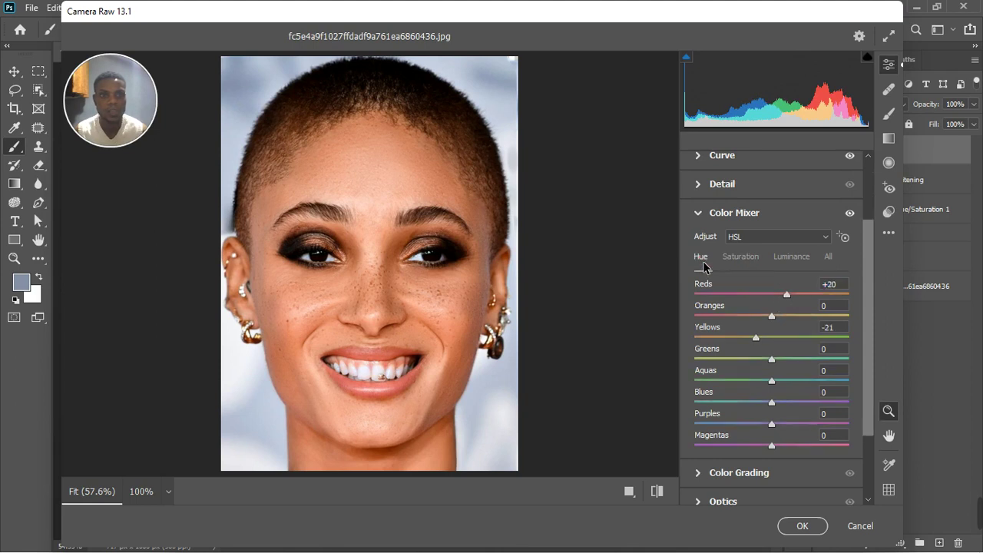
Set the Color Mixer's Reds hue to +5 and Reds saturation to +4, and raise the Yellows saturation
{"action": "mouse_move", "coordinate": [786, 294]}
{"action": "left_mouse_down"}
{"action": "mouse_move", "coordinate": [735, 296]}
{"action": "mouse_move", "coordinate": [777, 296]}
{"action": "left_mouse_up"}
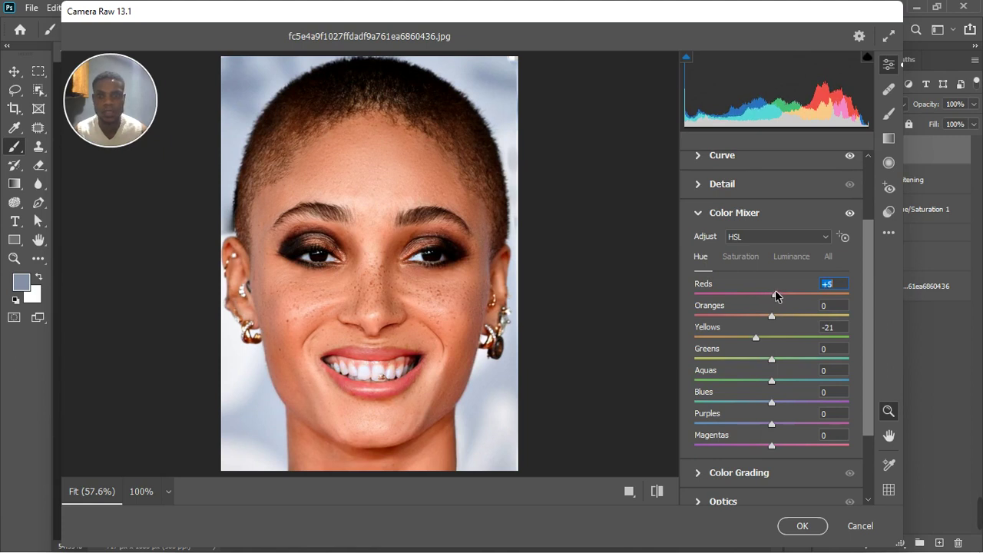
{"action": "left_click", "coordinate": [750, 260]}
{"action": "mouse_move", "coordinate": [777, 285]}
{"action": "left_mouse_down"}
{"action": "mouse_move", "coordinate": [788, 293]}
{"action": "mouse_move", "coordinate": [775, 297]}
{"action": "left_mouse_up"}
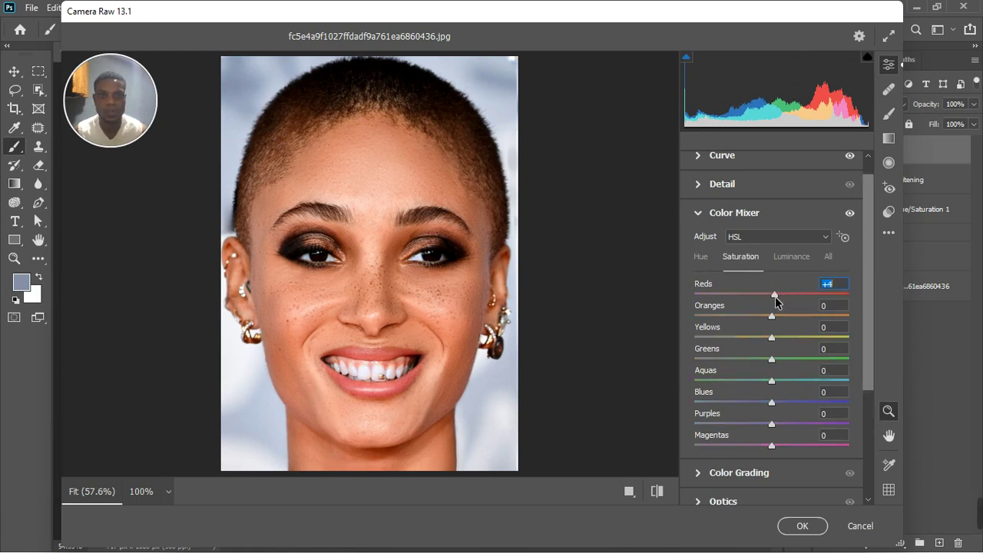
{"action": "left_click_drag", "start_coordinate": [774, 338], "coordinate": [791, 338]}
{"action": "left_click", "coordinate": [698, 213]}
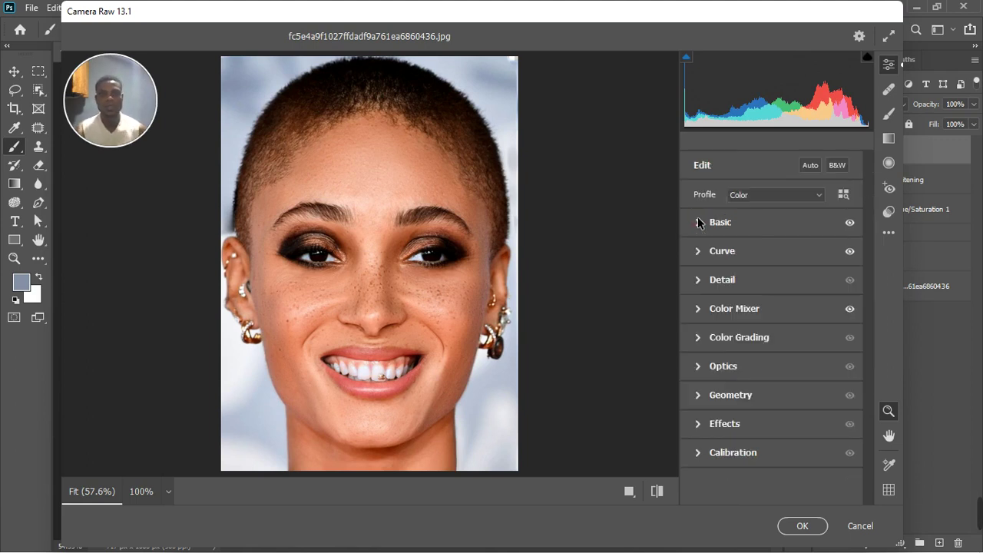
Set the Calibration hues to +17 for Red Primary, +14 for Green Primary and -12 for Blue Primary
{"action": "left_click", "coordinate": [698, 453]}
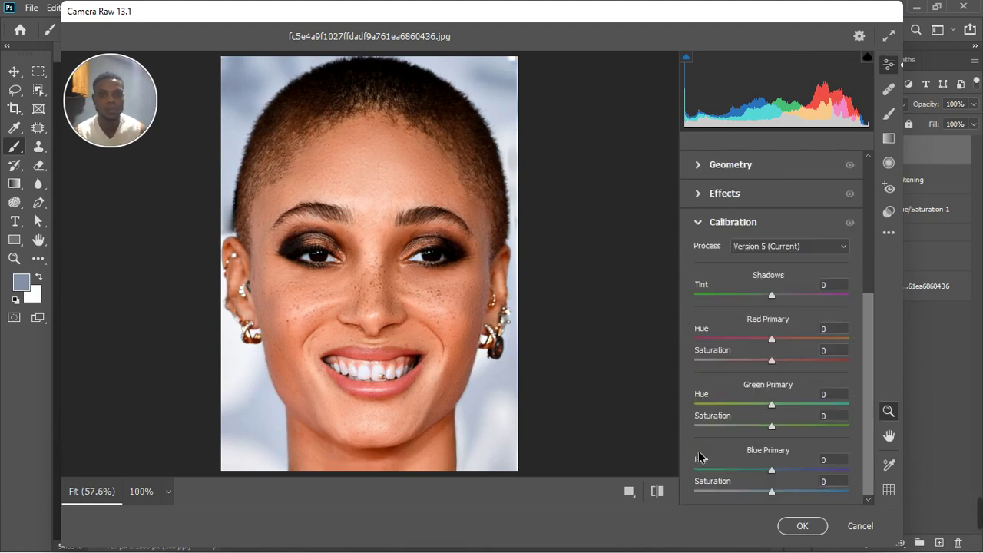
{"action": "left_click", "coordinate": [776, 341]}
{"action": "left_click_drag", "start_coordinate": [776, 339], "coordinate": [786, 337]}
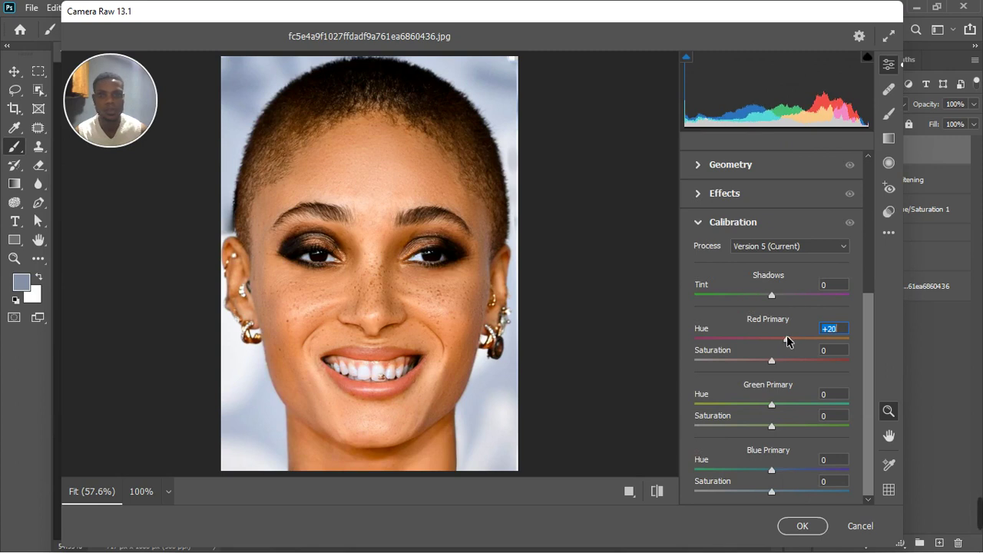
{"action": "mouse_move", "coordinate": [772, 470]}
{"action": "left_mouse_down"}
{"action": "mouse_move", "coordinate": [719, 471]}
{"action": "mouse_move", "coordinate": [754, 477]}
{"action": "left_mouse_up"}
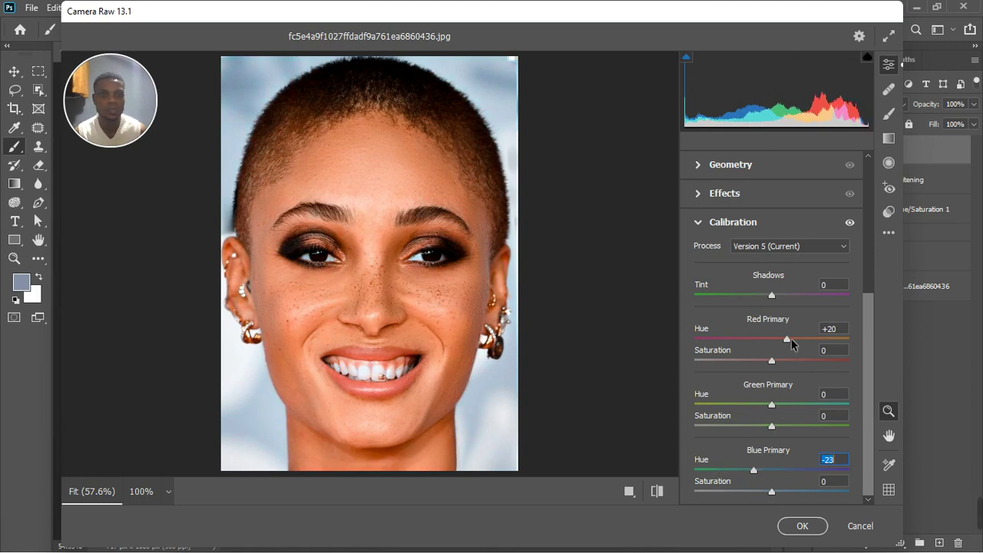
{"action": "mouse_move", "coordinate": [775, 407]}
{"action": "left_mouse_down"}
{"action": "mouse_move", "coordinate": [790, 401]}
{"action": "mouse_move", "coordinate": [782, 403]}
{"action": "left_mouse_up"}
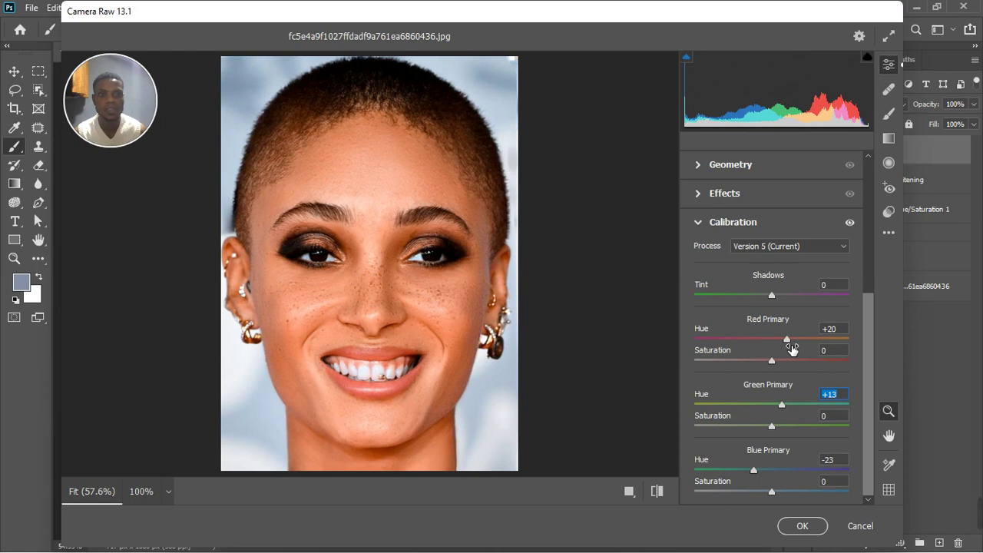
{"action": "left_click_drag", "start_coordinate": [788, 339], "coordinate": [776, 342]}
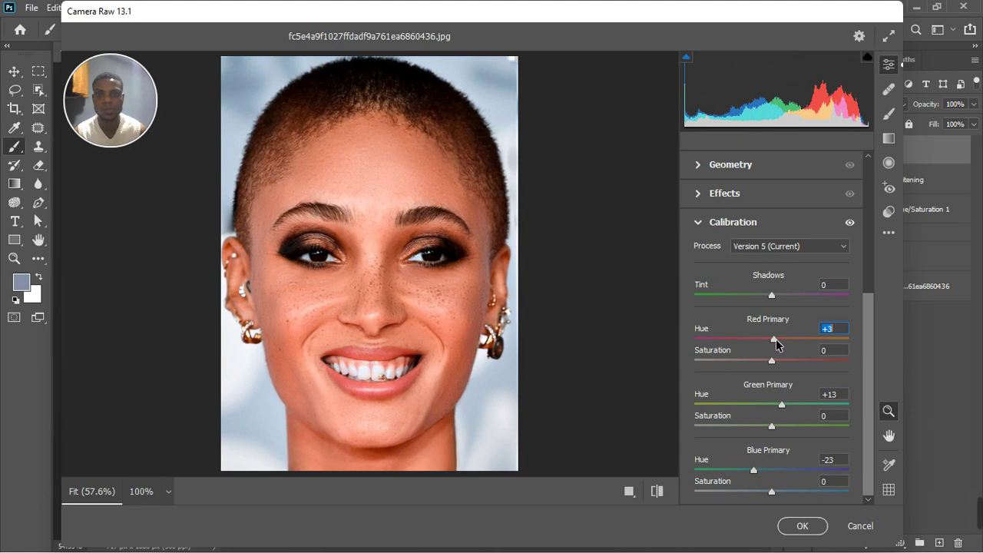
{"action": "left_click_drag", "start_coordinate": [776, 340], "coordinate": [784, 341]}
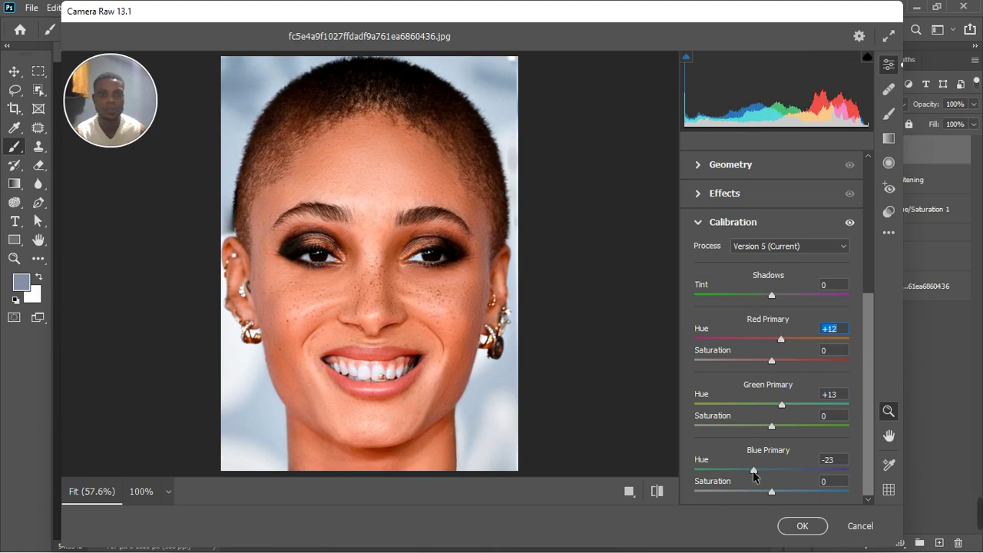
{"action": "mouse_move", "coordinate": [753, 470]}
{"action": "left_mouse_down"}
{"action": "mouse_move", "coordinate": [742, 468]}
{"action": "mouse_move", "coordinate": [768, 471]}
{"action": "left_mouse_up"}
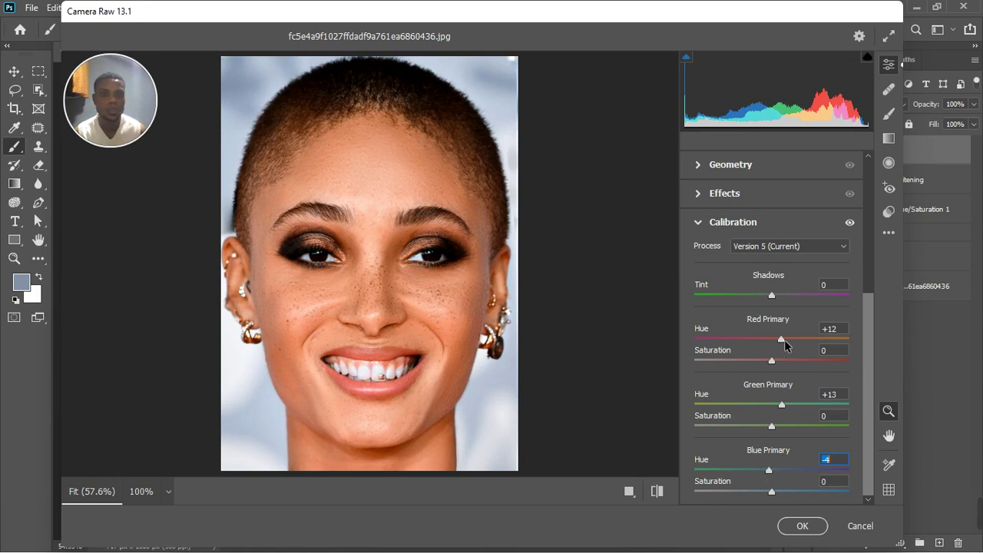
{"action": "left_click_drag", "start_coordinate": [784, 340], "coordinate": [784, 338]}
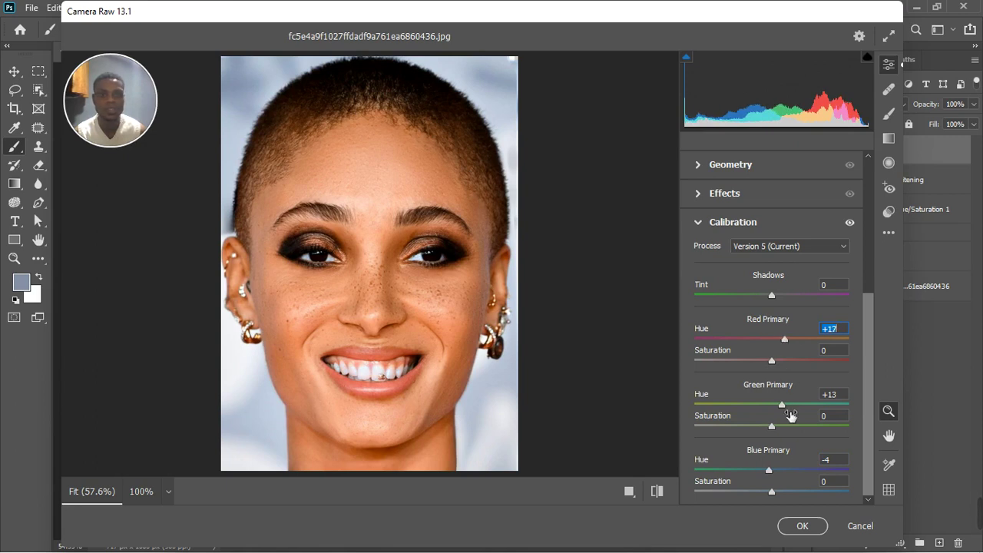
{"action": "mouse_move", "coordinate": [782, 406]}
{"action": "left_mouse_down"}
{"action": "mouse_move", "coordinate": [760, 413]}
{"action": "mouse_move", "coordinate": [779, 408]}
{"action": "left_mouse_up"}
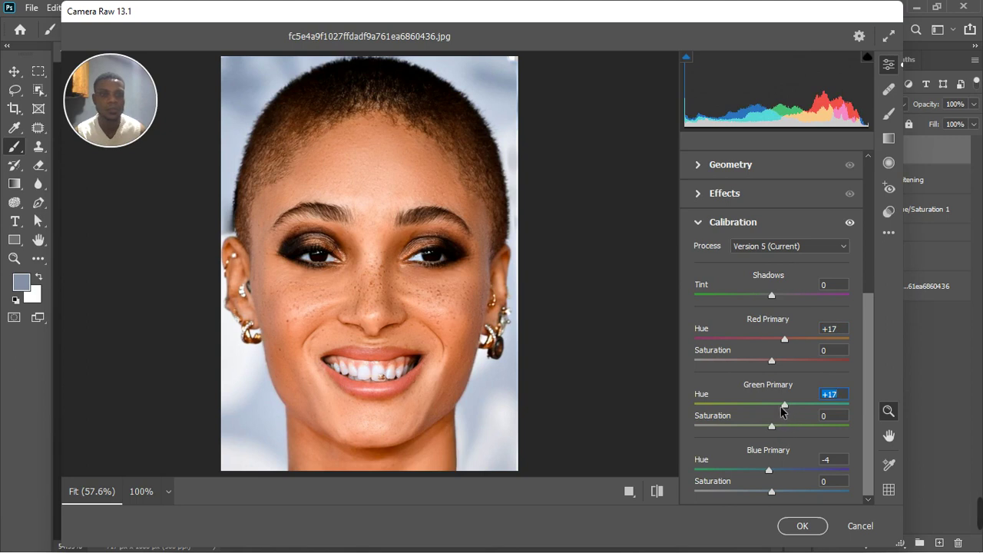
{"action": "left_click_drag", "start_coordinate": [786, 409], "coordinate": [783, 408]}
{"action": "left_click_drag", "start_coordinate": [769, 470], "coordinate": [763, 471]}
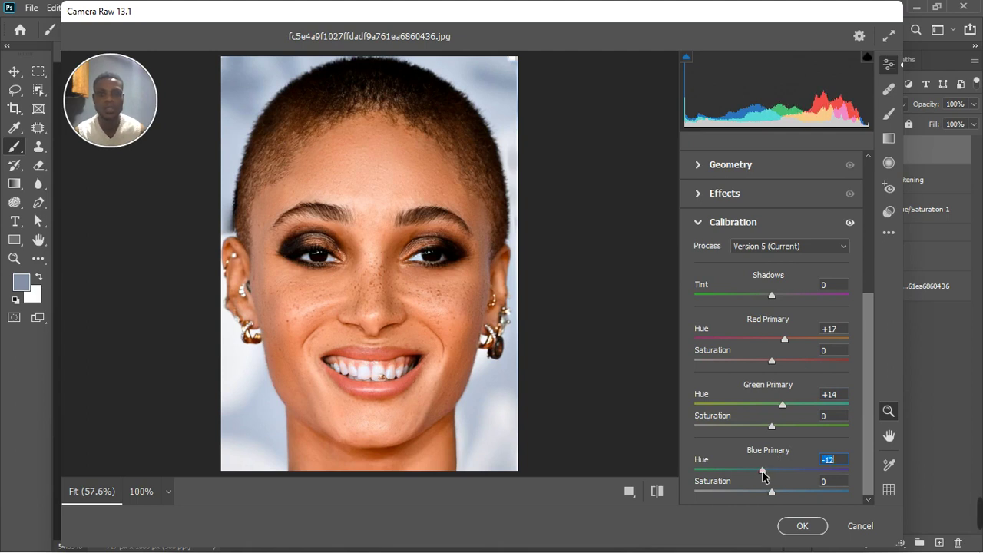
Compare the portrait with and without the Calibration changes, and apply the Camera Raw adjustments to the layer
{"action": "left_click", "coordinate": [849, 223]}
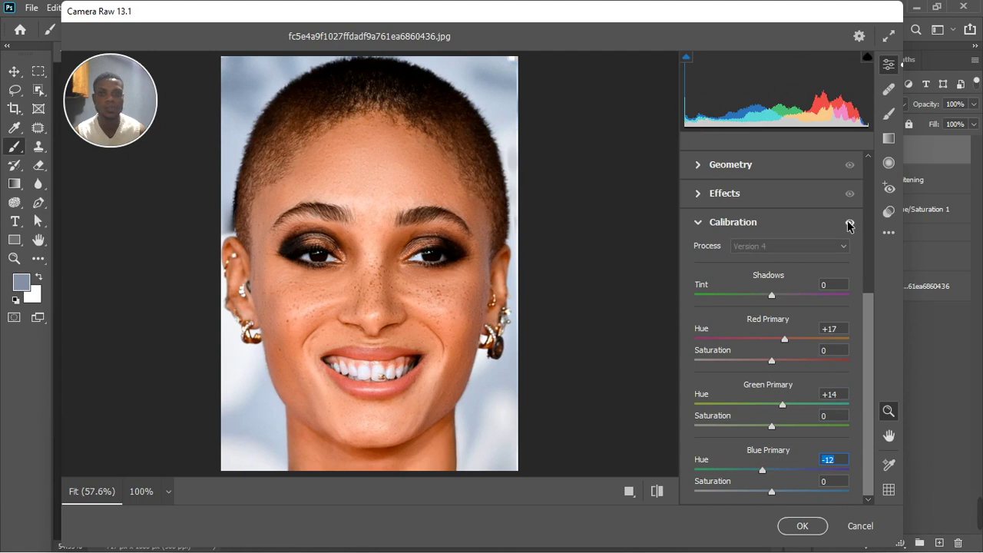
{"action": "left_click", "coordinate": [850, 224]}
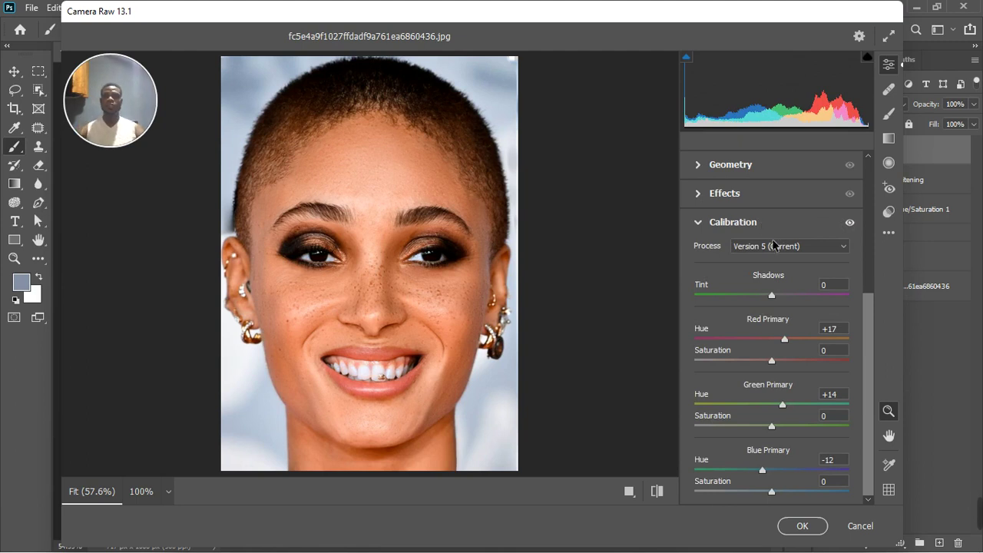
{"action": "left_click", "coordinate": [815, 526]}
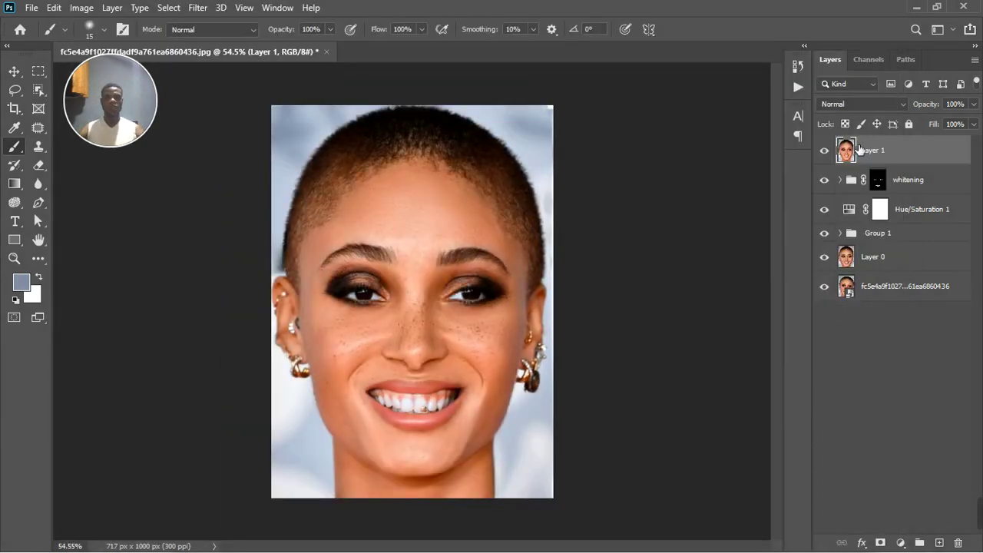
Compare the portrait with Layer 1 hidden and shown twice
{"action": "left_click", "coordinate": [825, 152]}
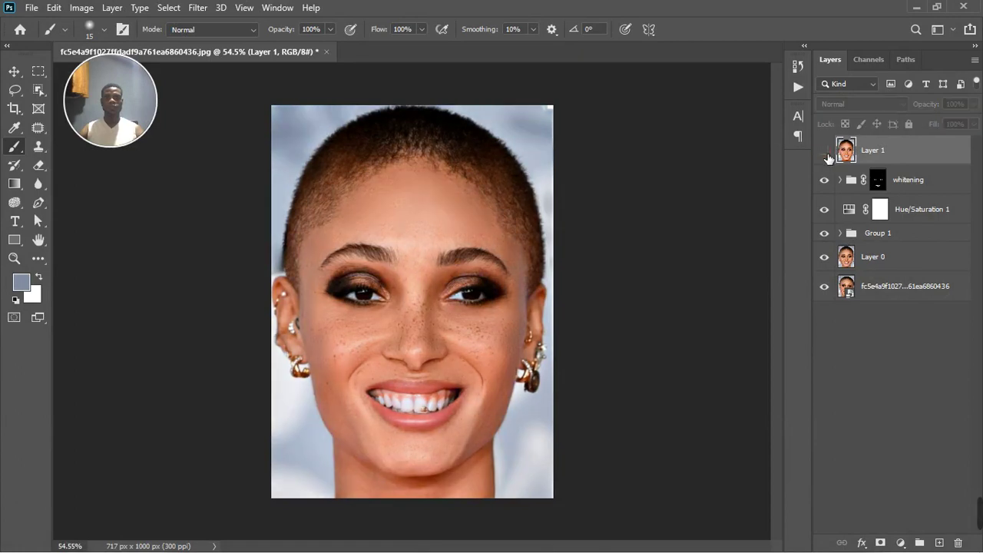
{"action": "left_click", "coordinate": [826, 153]}
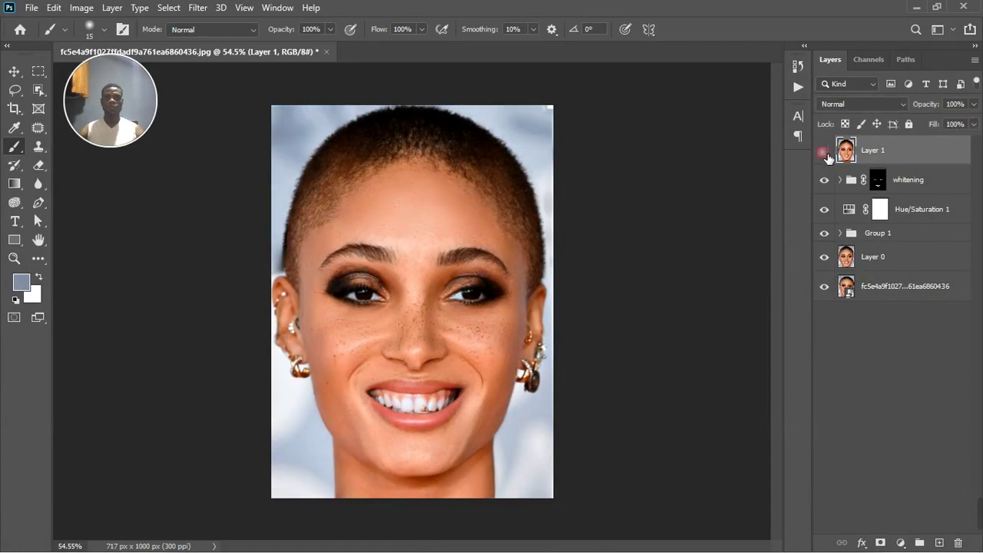
{"action": "left_click", "coordinate": [825, 152]}
{"action": "left_click", "coordinate": [826, 153]}
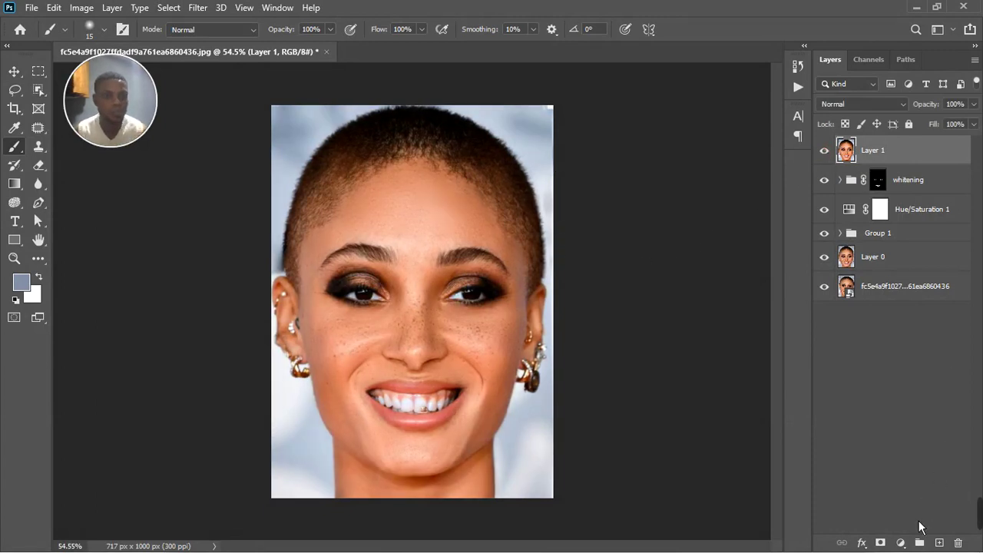
Add a Hue/Saturation layer above Layer 1, sample the neck's color, preview with hue +115, and shift the range to 13°/42° and 72°\102°
{"action": "left_click", "coordinate": [901, 543]}
{"action": "left_click", "coordinate": [914, 398]}
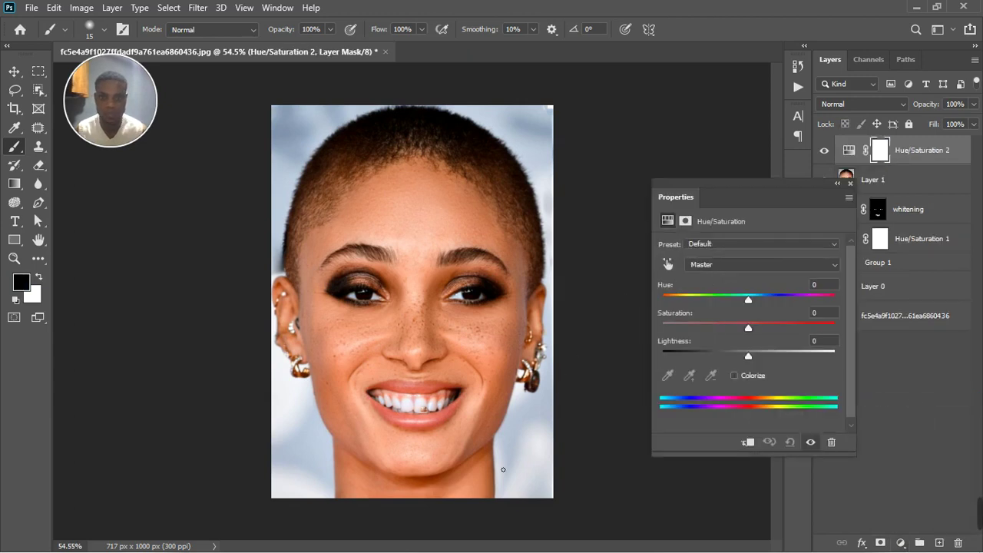
{"action": "left_click", "coordinate": [669, 265]}
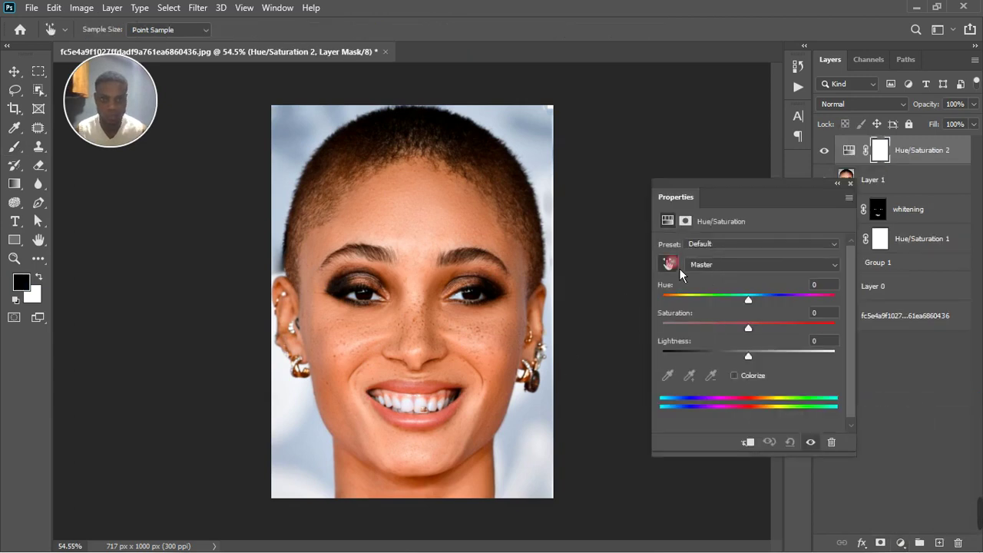
{"action": "left_click", "coordinate": [431, 489]}
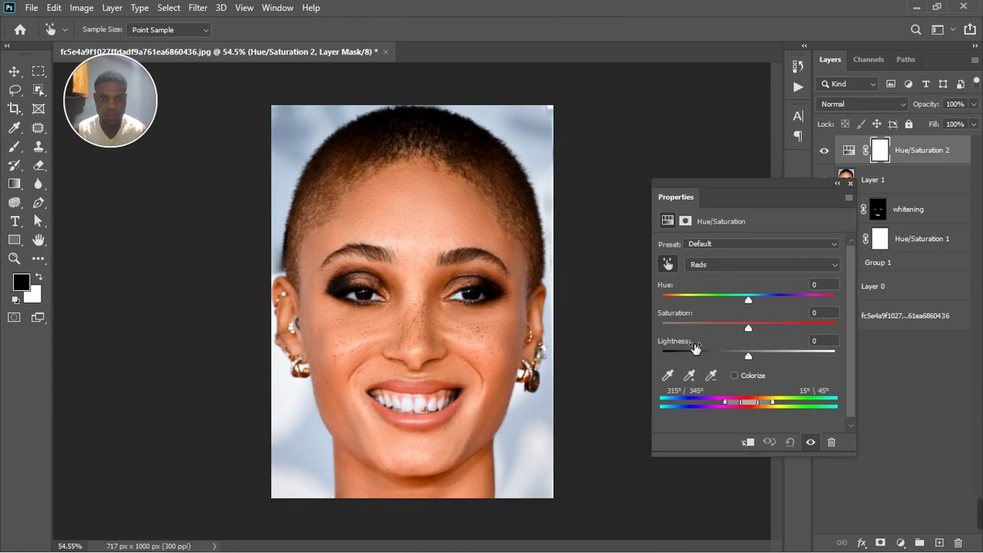
{"action": "left_click_drag", "start_coordinate": [757, 303], "coordinate": [811, 301]}
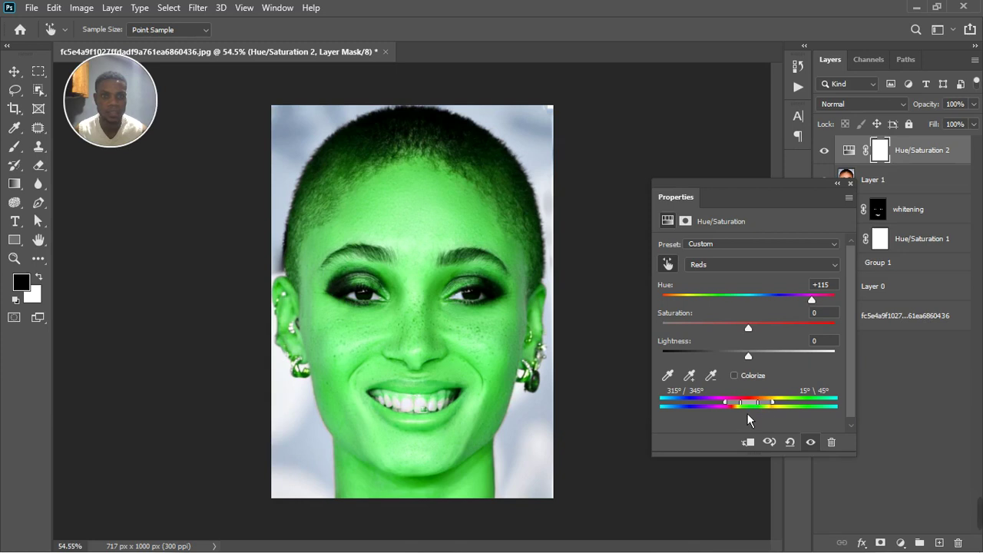
{"action": "left_click_drag", "start_coordinate": [753, 408], "coordinate": [782, 416]}
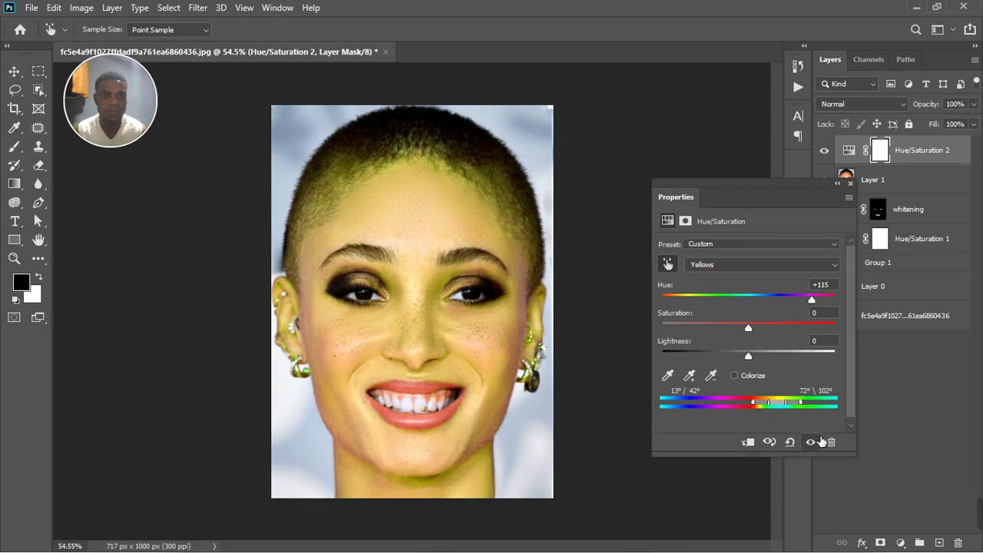
Reset the hue to 0 and set the saturation of the Yellows range to -38, comparing with the adjustment off
{"action": "left_click", "coordinate": [820, 285]}
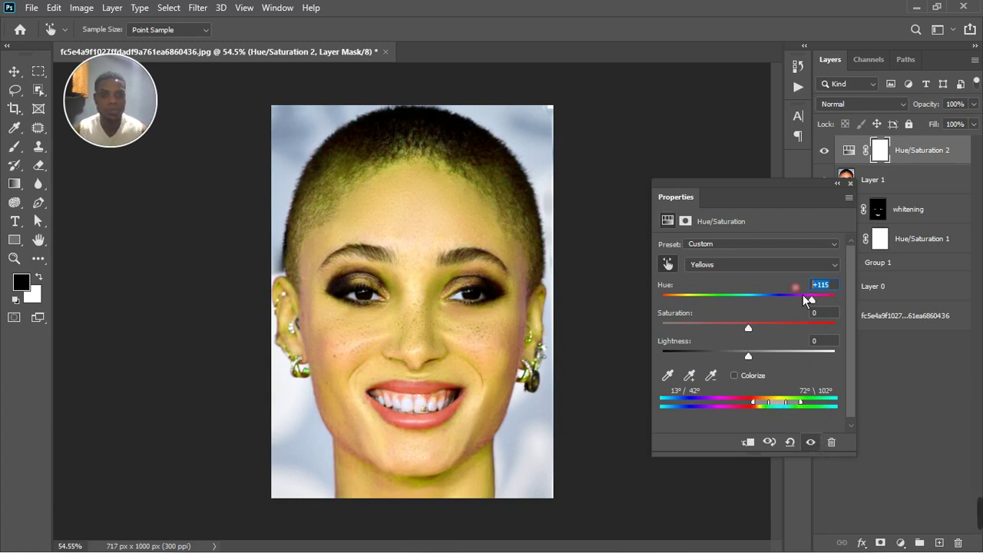
{"action": "type", "text": "0"}
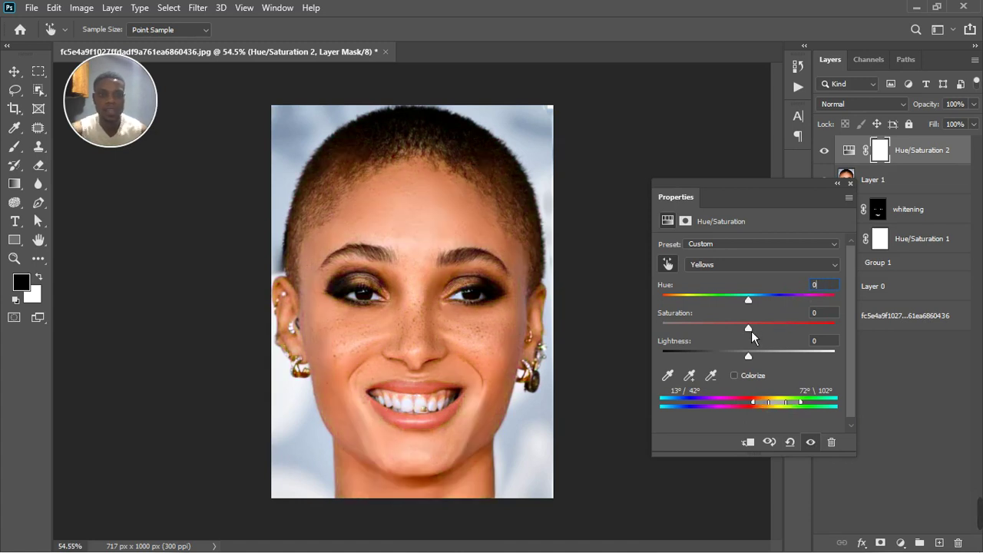
{"action": "left_click_drag", "start_coordinate": [756, 337], "coordinate": [719, 339]}
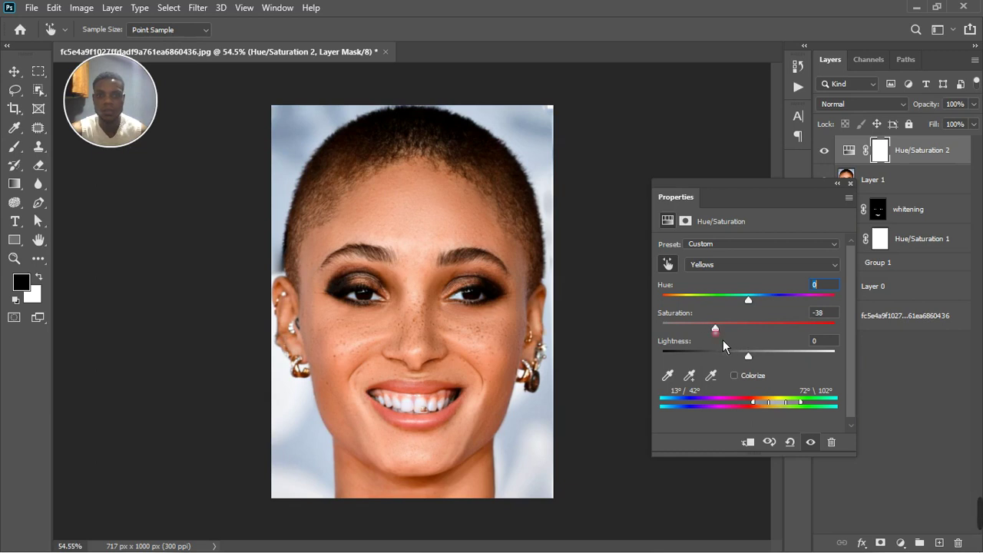
{"action": "left_click", "coordinate": [812, 443]}
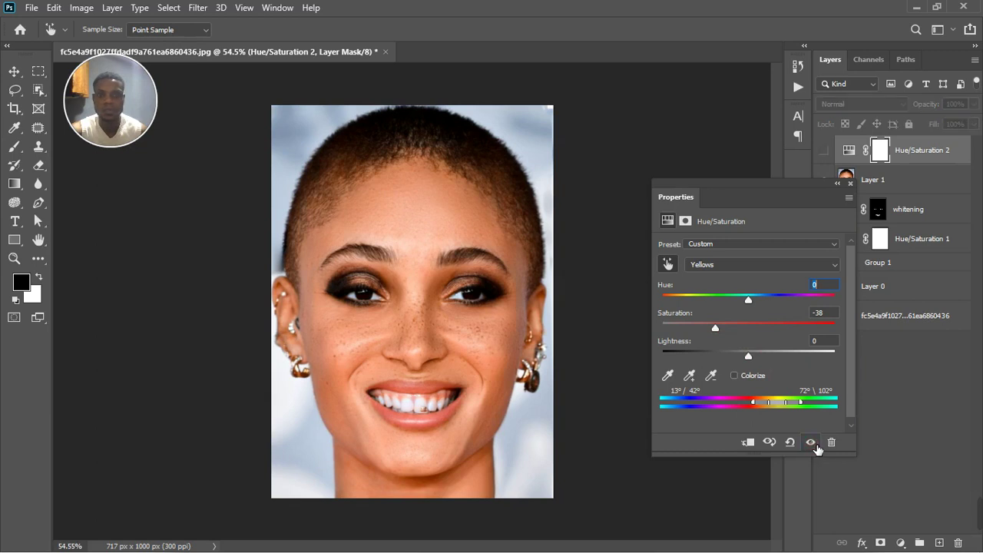
{"action": "left_click", "coordinate": [816, 447]}
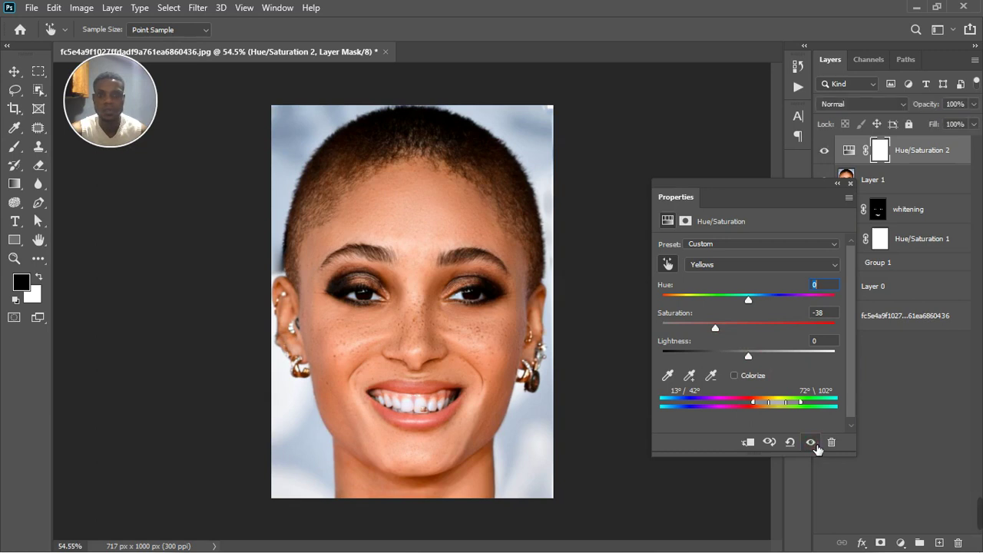
{"action": "left_click", "coordinate": [850, 184]}
Compare the portrait with Layer 1 hidden, and add a white layer mask to Layer 1 with the Brush tool active
{"action": "scroll", "coordinate": [377, 323], "scroll_direction": "up", "scroll_amount": 3}
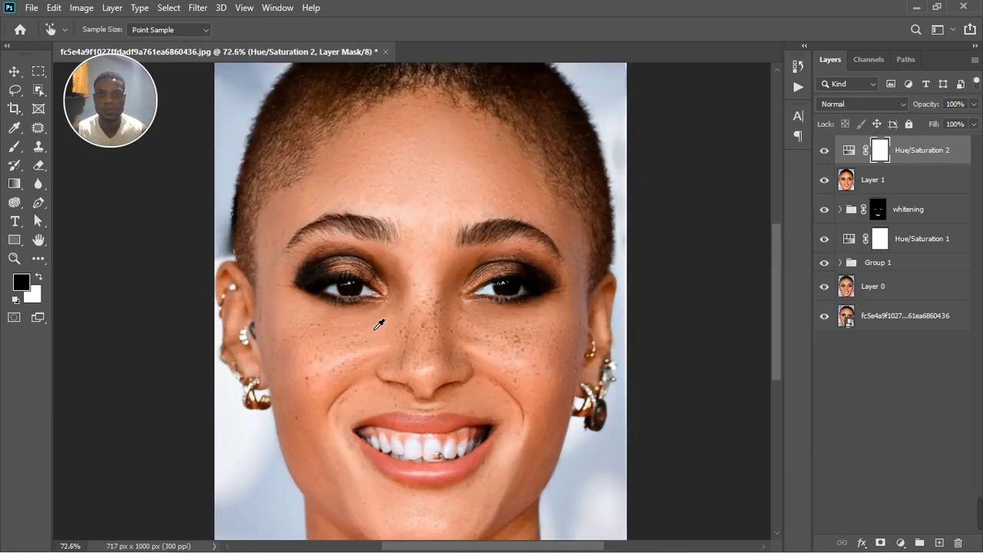
{"action": "scroll", "coordinate": [377, 323], "scroll_direction": "down", "scroll_amount": 2}
{"action": "scroll", "coordinate": [537, 357], "scroll_direction": "down", "scroll_amount": 1}
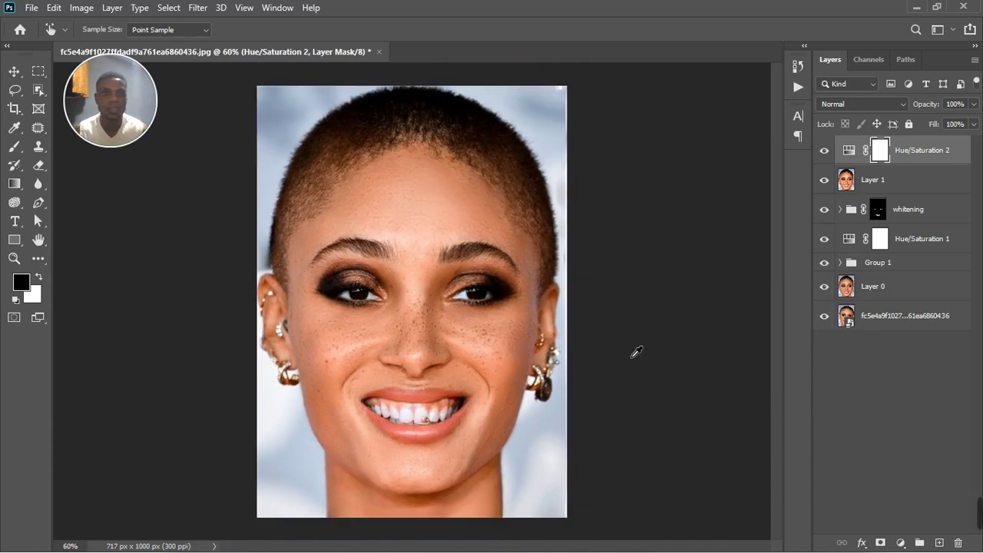
{"action": "key", "text": "b"}
{"action": "left_click", "coordinate": [895, 189]}
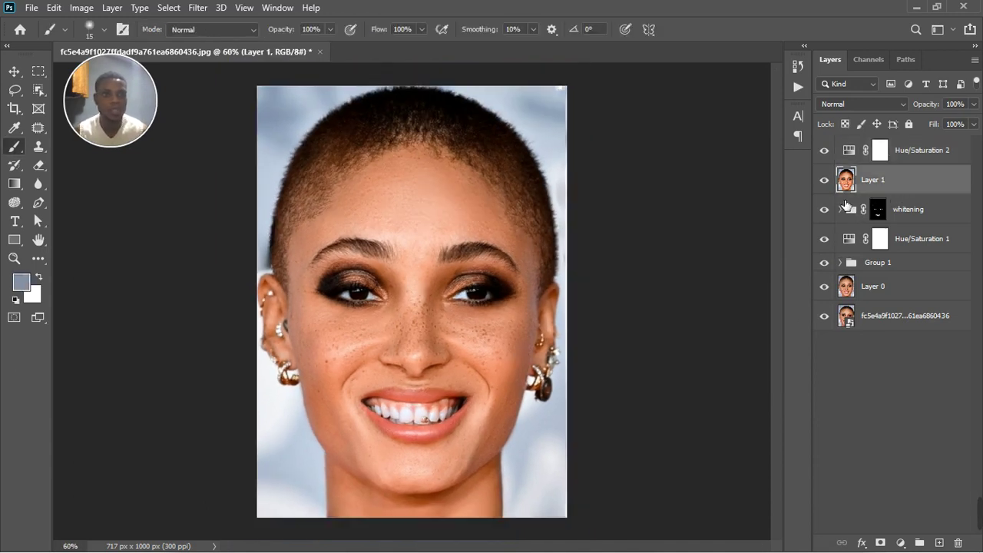
{"action": "left_click", "coordinate": [826, 179]}
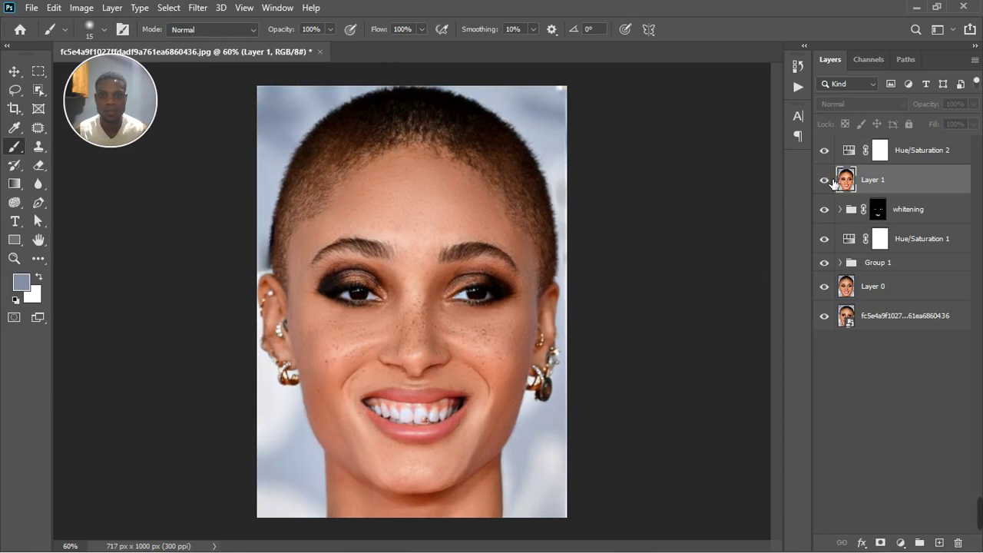
{"action": "left_click", "coordinate": [827, 180]}
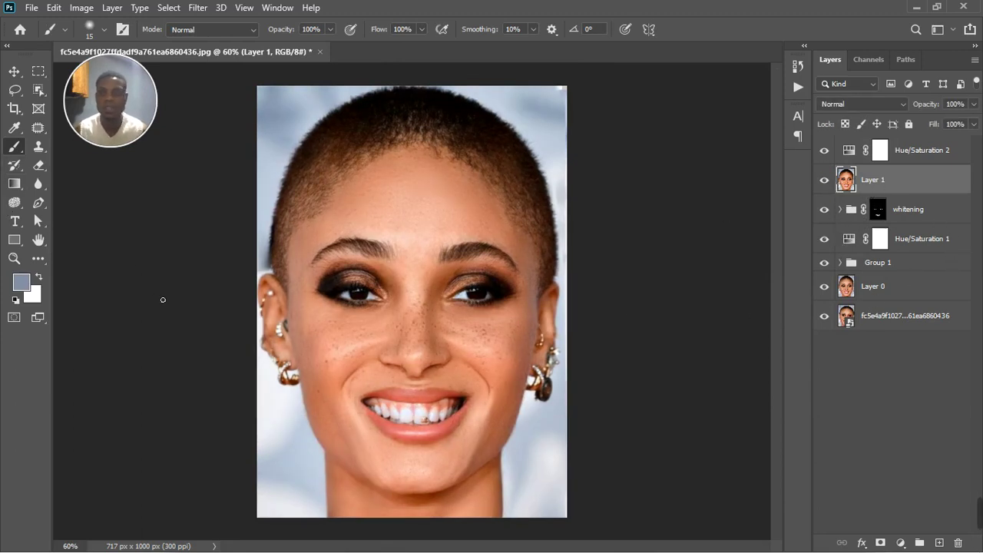
{"action": "left_click", "coordinate": [880, 543]}
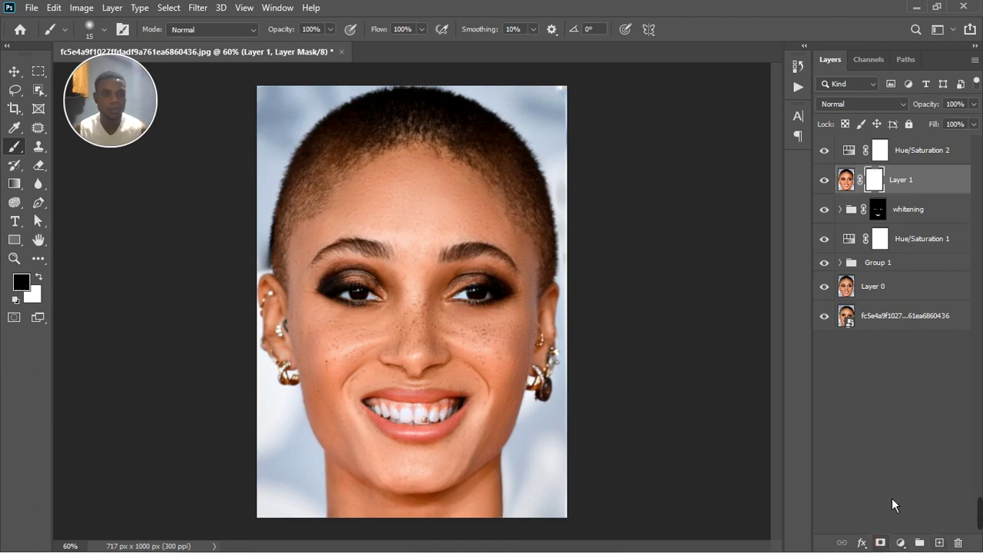
Paint black on Layer 1's mask over the teeth and upper lip with the Brush tool at size 40
{"action": "right_click", "coordinate": [15, 147]}
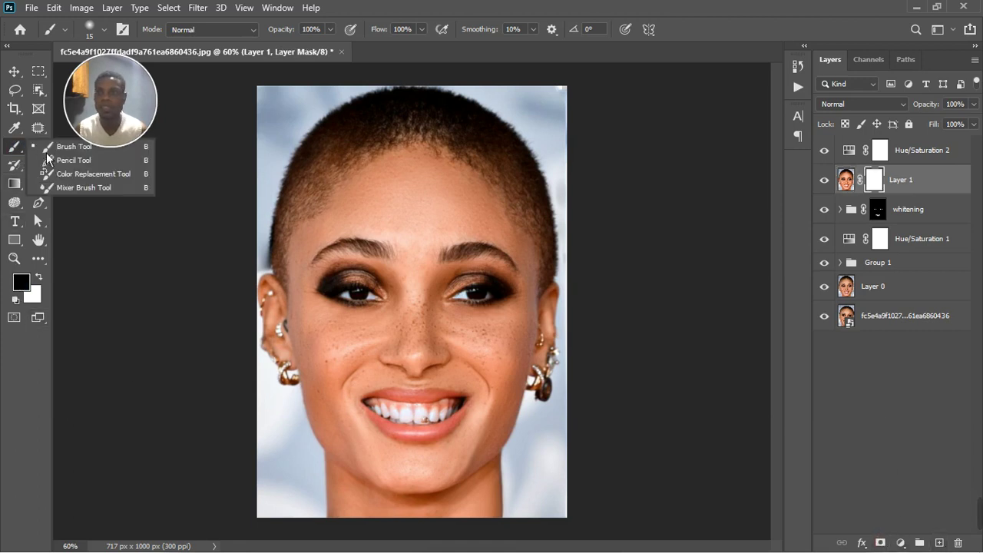
{"action": "left_click", "coordinate": [71, 145]}
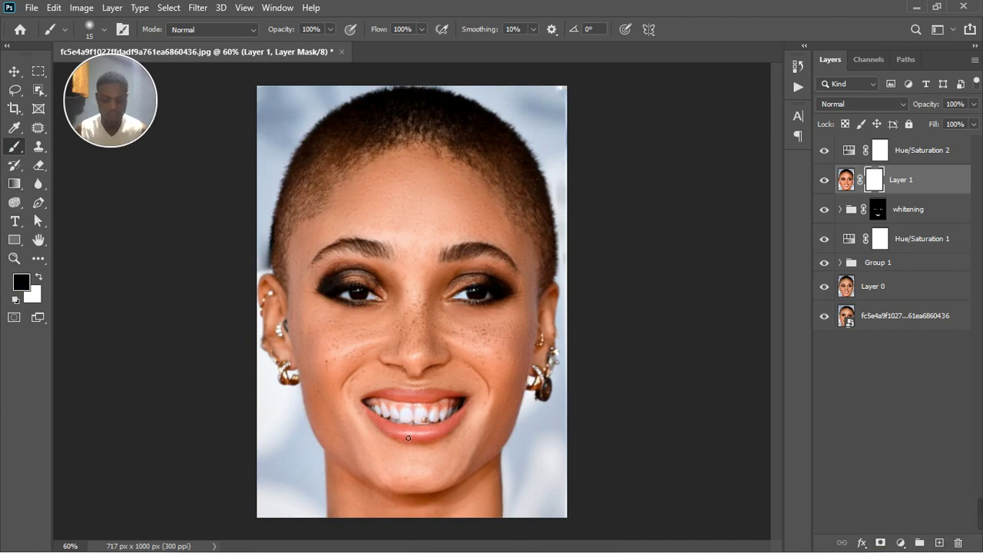
{"action": "key", "text": "bracketright"}
{"action": "key", "text": "bracketright"}
{"action": "key", "text": "bracketright"}
{"action": "scroll", "coordinate": [408, 438], "scroll_direction": "up", "scroll_amount": 2}
{"action": "scroll", "coordinate": [416, 446], "scroll_direction": "up", "scroll_amount": 2}
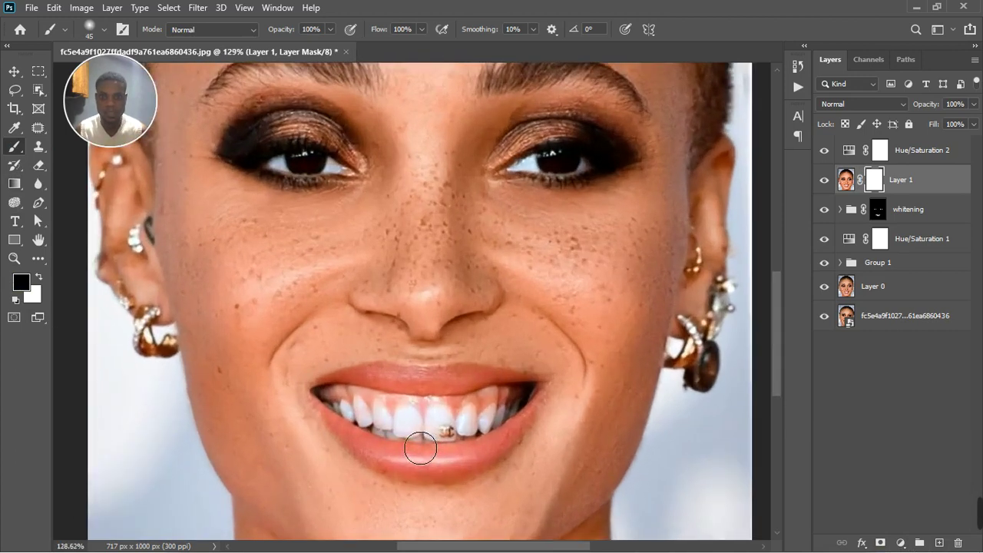
{"action": "key", "text": "bracketleft"}
{"action": "mouse_move", "coordinate": [354, 405]}
{"action": "left_mouse_down"}
{"action": "mouse_move", "coordinate": [392, 395]}
{"action": "mouse_move", "coordinate": [527, 406]}
{"action": "mouse_move", "coordinate": [476, 392]}
{"action": "mouse_move", "coordinate": [546, 403]}
{"action": "left_mouse_up"}
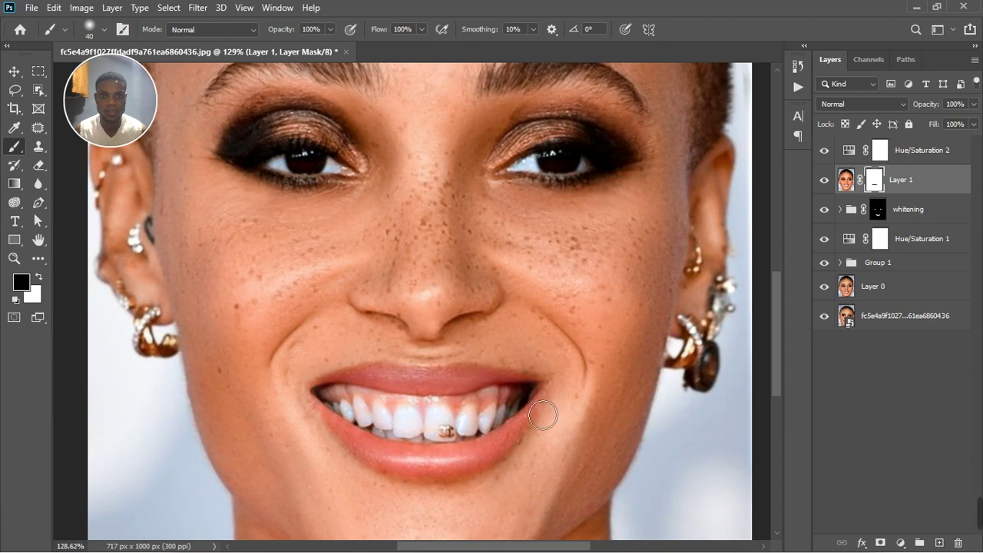
Paint black on Layer 1's mask along the lower lip with the brush at size 25
{"action": "key", "text": "bracketleft"}
{"action": "key", "text": "bracketleft"}
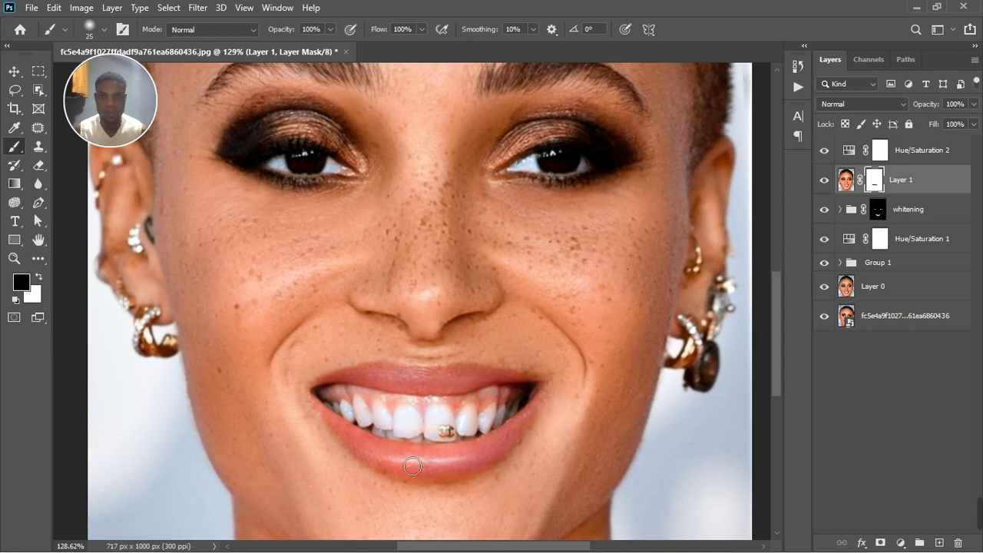
{"action": "mouse_move", "coordinate": [332, 420]}
{"action": "left_mouse_down"}
{"action": "mouse_move", "coordinate": [411, 483]}
{"action": "mouse_move", "coordinate": [500, 468]}
{"action": "mouse_move", "coordinate": [453, 482]}
{"action": "mouse_move", "coordinate": [433, 481]}
{"action": "mouse_move", "coordinate": [465, 478]}
{"action": "mouse_move", "coordinate": [507, 455]}
{"action": "mouse_move", "coordinate": [387, 454]}
{"action": "mouse_move", "coordinate": [332, 395]}
{"action": "mouse_move", "coordinate": [335, 416]}
{"action": "mouse_move", "coordinate": [537, 391]}
{"action": "left_mouse_up"}
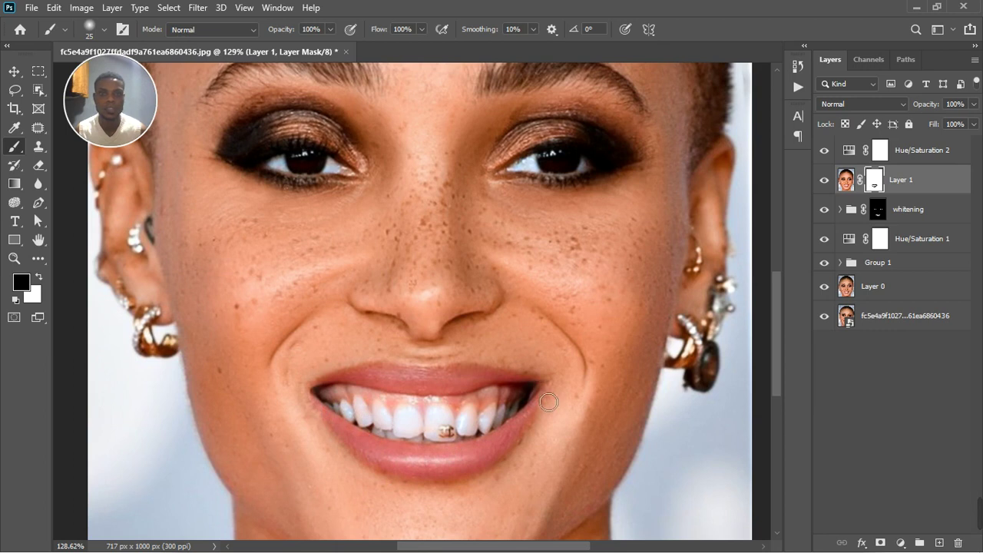
{"action": "scroll", "coordinate": [505, 410], "scroll_direction": "down", "scroll_amount": 2}
{"action": "scroll", "coordinate": [516, 426], "scroll_direction": "down", "scroll_amount": 3}
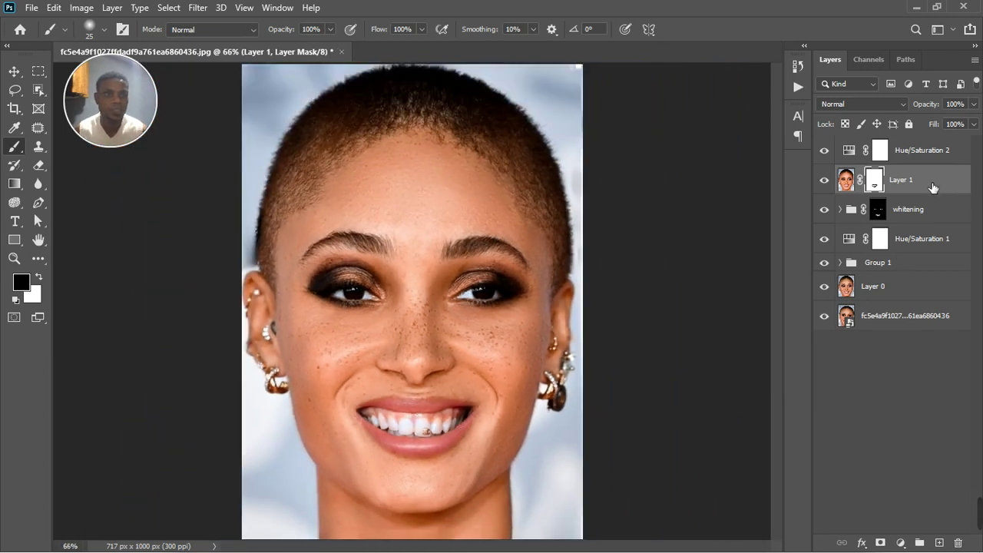
Add a Hue/Saturation adjustment layer above Layer 1 and replace its mask with a copy of Layer 1's mask
{"action": "left_click", "coordinate": [901, 543]}
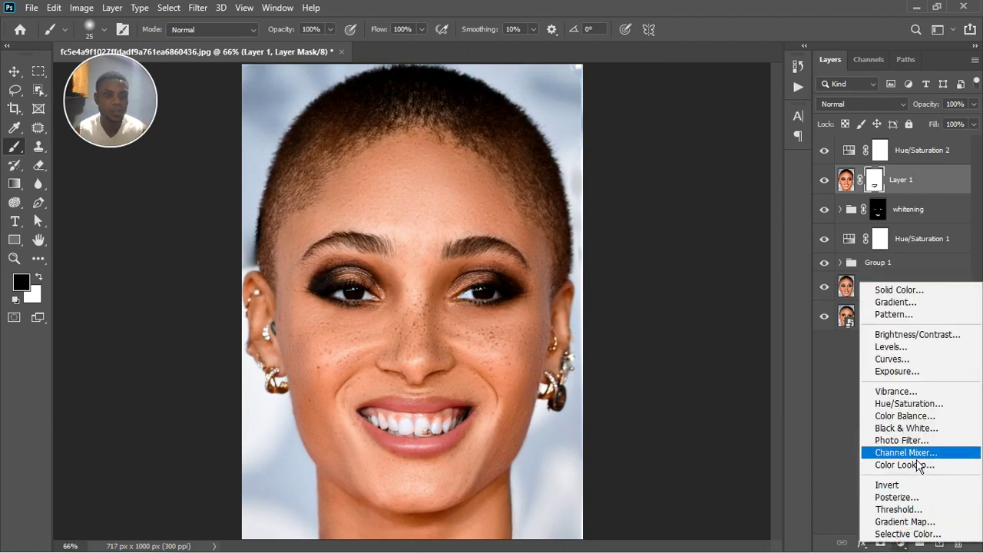
{"action": "left_click", "coordinate": [909, 403]}
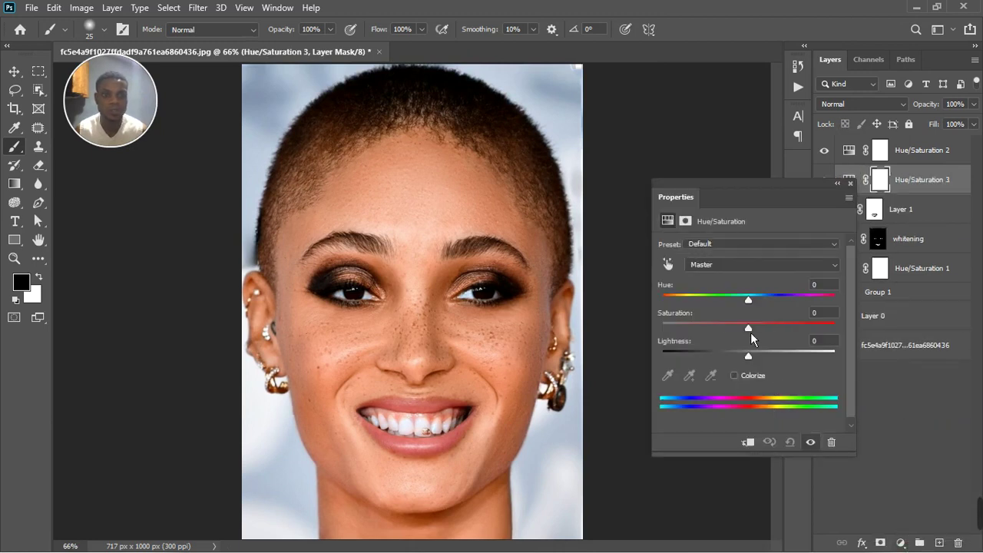
{"action": "left_click", "coordinate": [880, 219]}
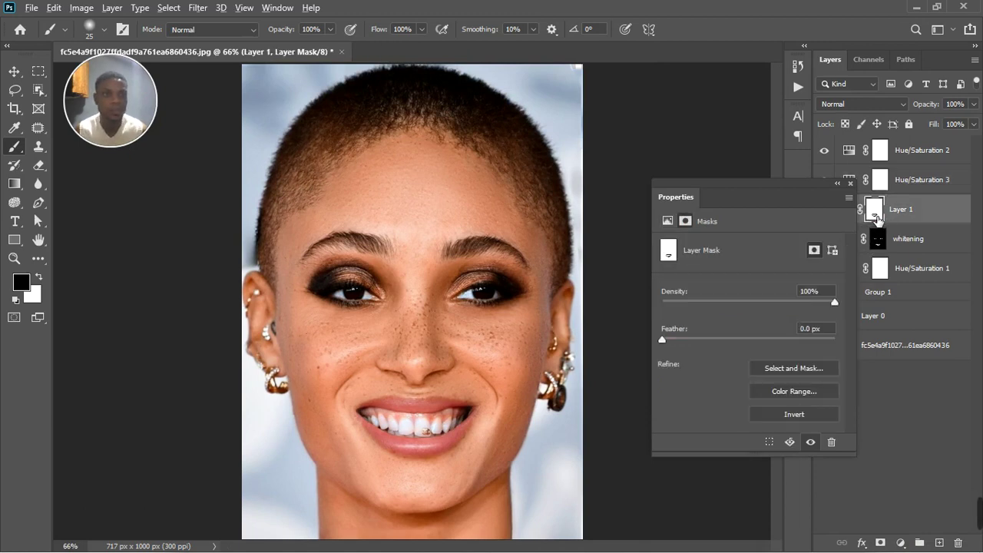
{"action": "left_click_drag", "start_coordinate": [878, 217], "coordinate": [890, 183]}
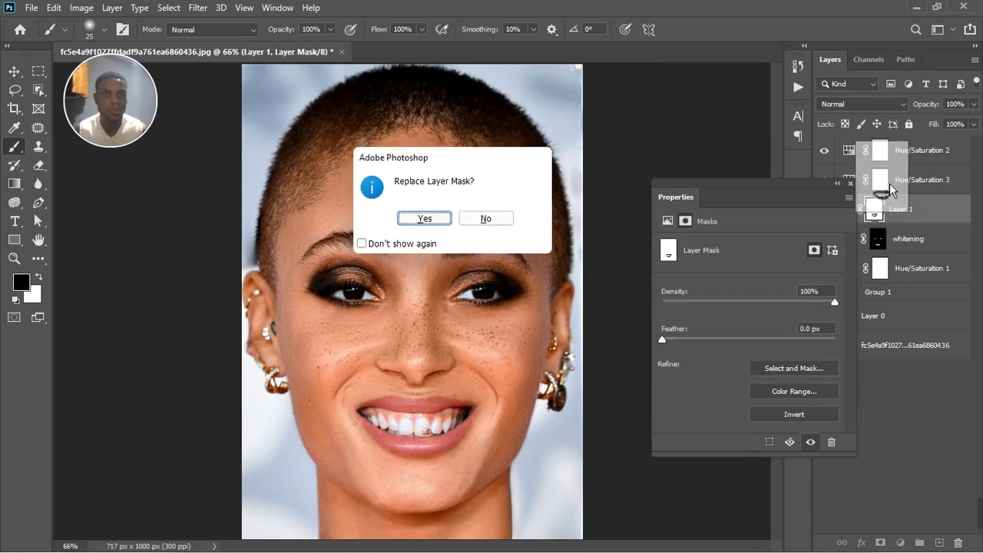
{"action": "left_click", "coordinate": [432, 220]}
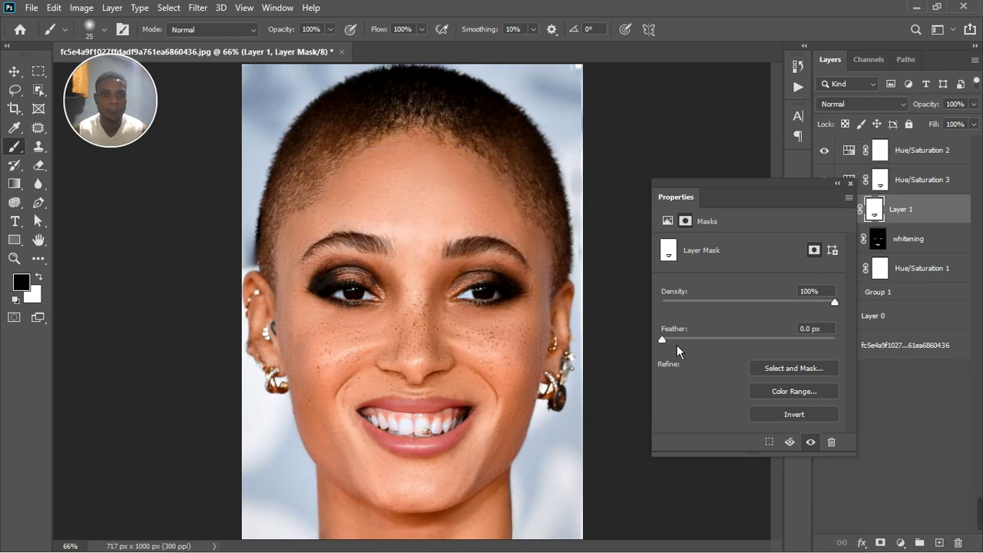
{"action": "left_click", "coordinate": [850, 184]}
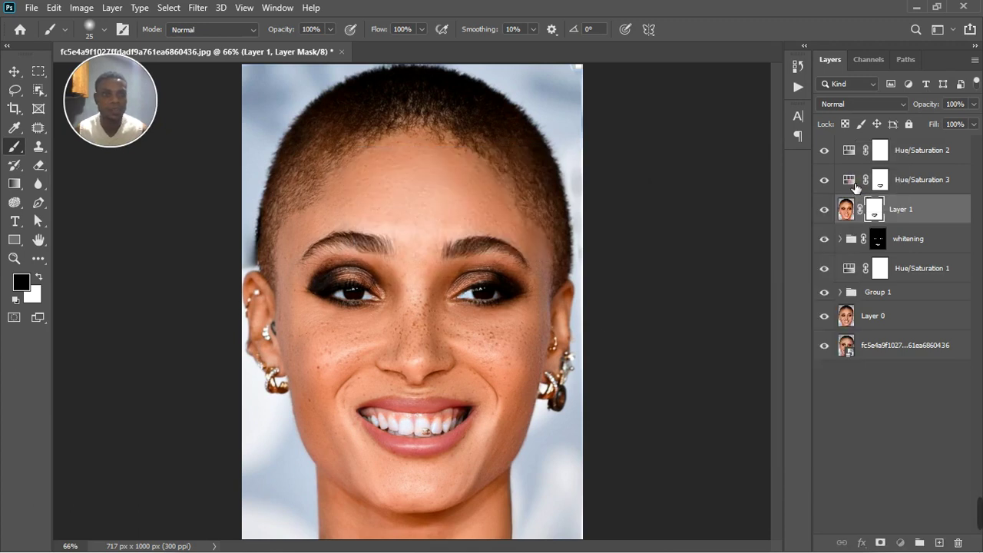
Set the saturation of Hue/Saturation 3 to +16 and invert its mask so it affects only the mouth
{"action": "double_click", "coordinate": [875, 182]}
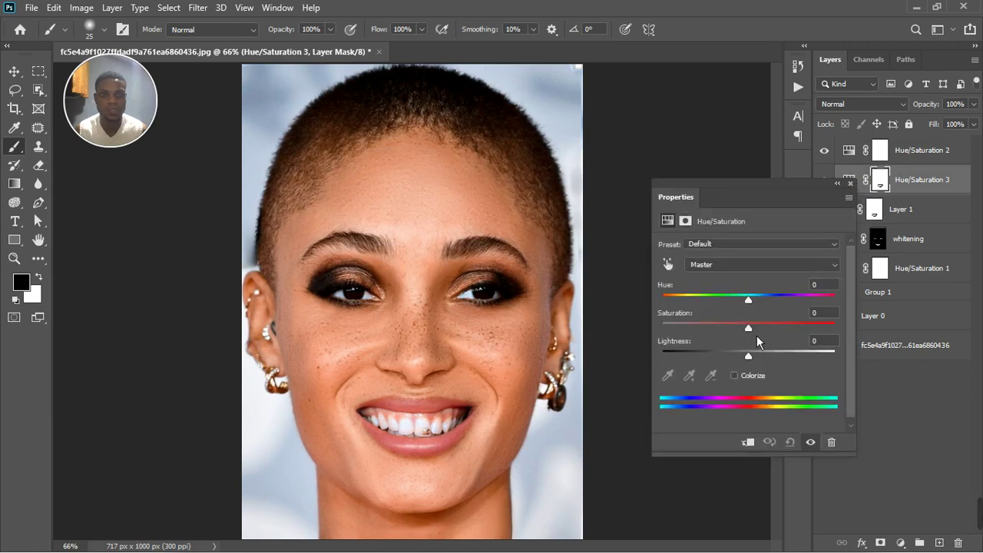
{"action": "left_click_drag", "start_coordinate": [757, 336], "coordinate": [761, 335]}
{"action": "left_click", "coordinate": [762, 328]}
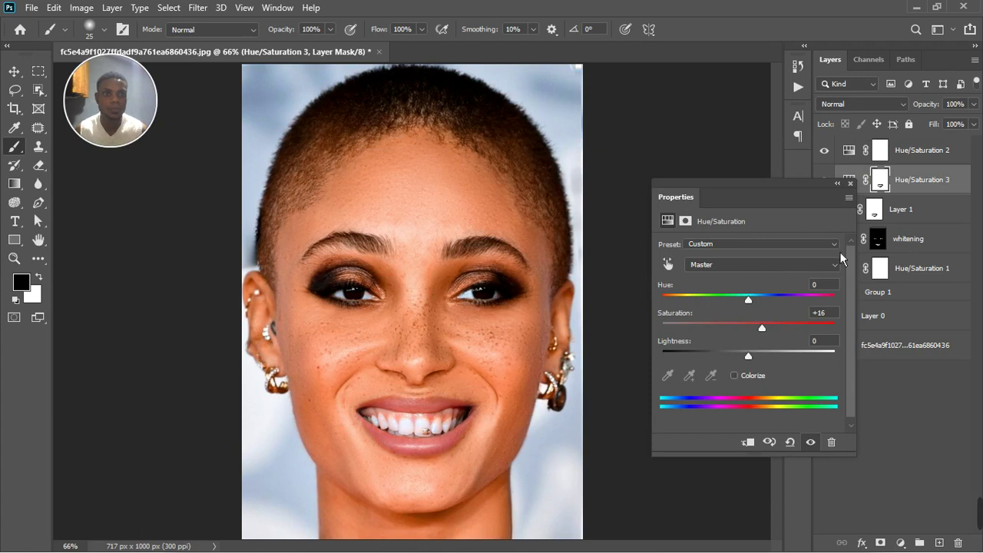
{"action": "left_click", "coordinate": [883, 186]}
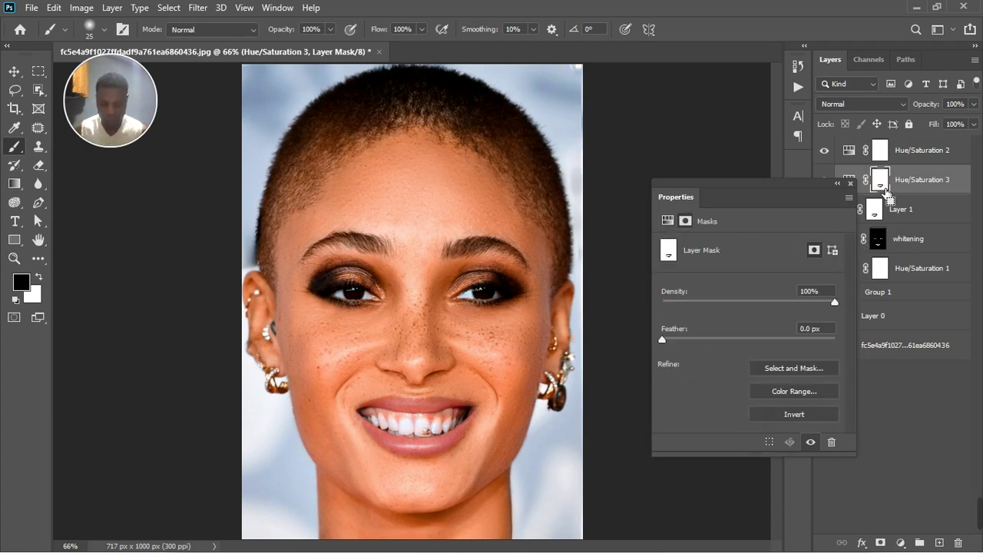
{"action": "key", "text": "ctrl+i"}
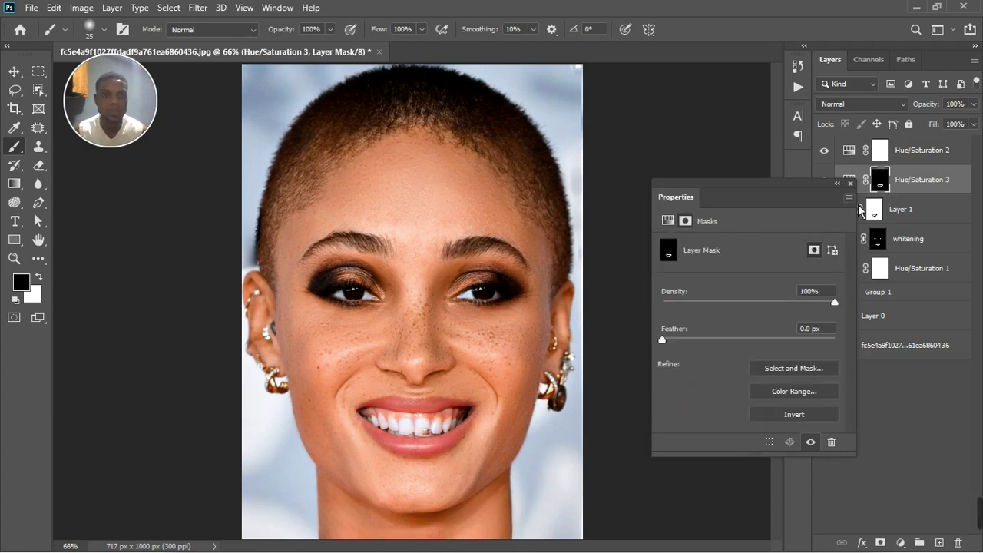
{"action": "left_click", "coordinate": [851, 184]}
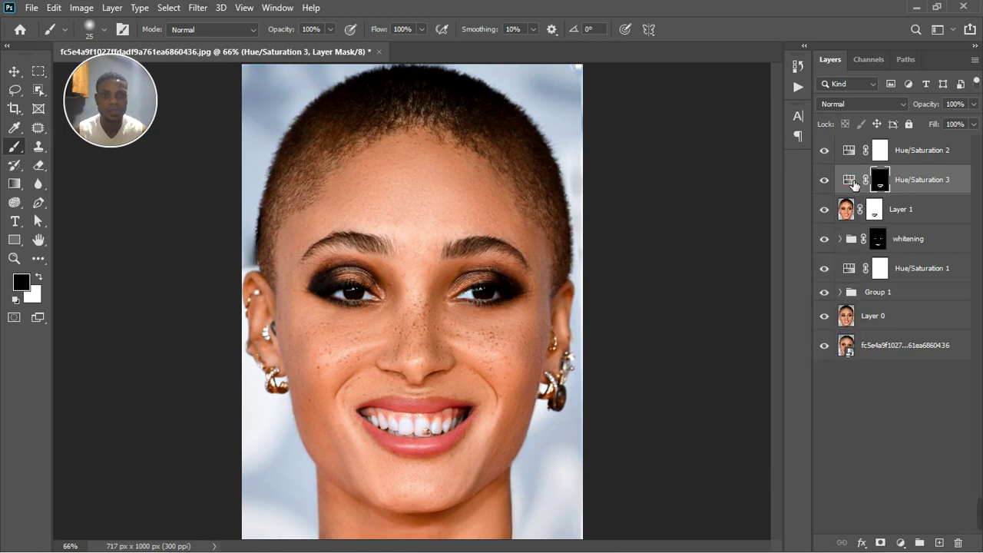
Reduce the saturation of Hue/Saturation 3 to +9
{"action": "double_click", "coordinate": [852, 182]}
{"action": "left_click_drag", "start_coordinate": [768, 337], "coordinate": [763, 335]}
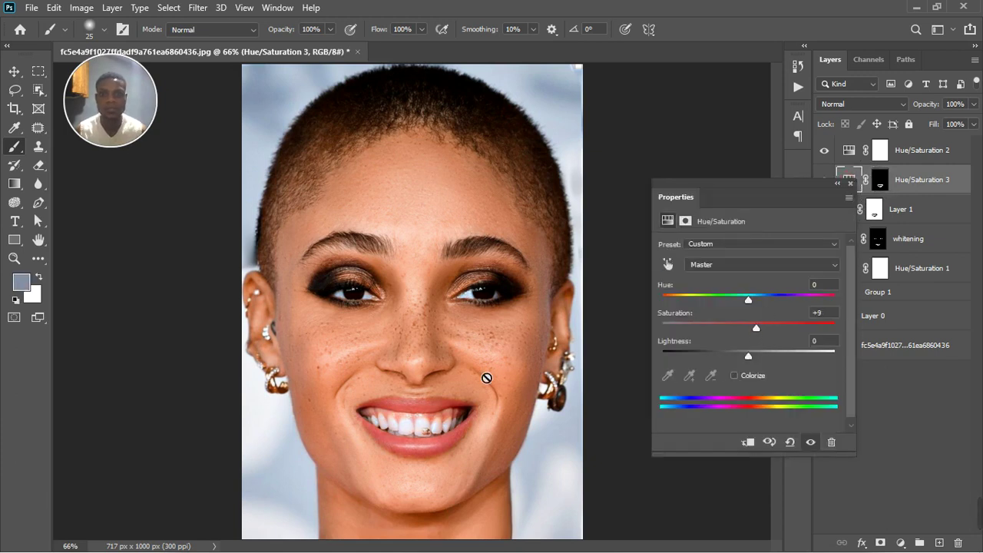
{"action": "scroll", "coordinate": [487, 377], "scroll_direction": "down", "scroll_amount": 3}
{"action": "left_click", "coordinate": [850, 184]}
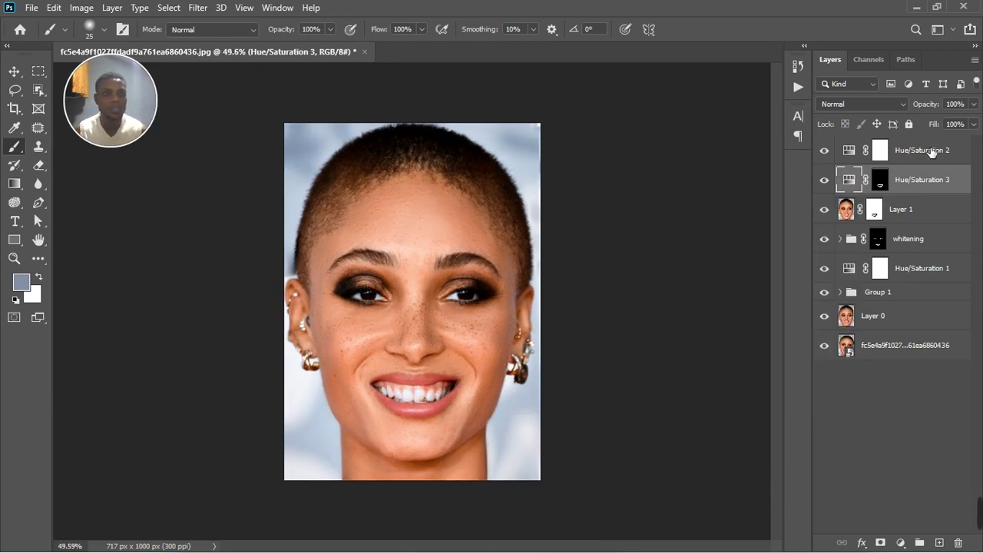
Add a Color Balance adjustment layer above Hue/Saturation 2 and set its Midtones Yellow–Blue value to +5
{"action": "left_click", "coordinate": [928, 150]}
{"action": "left_click", "coordinate": [902, 543]}
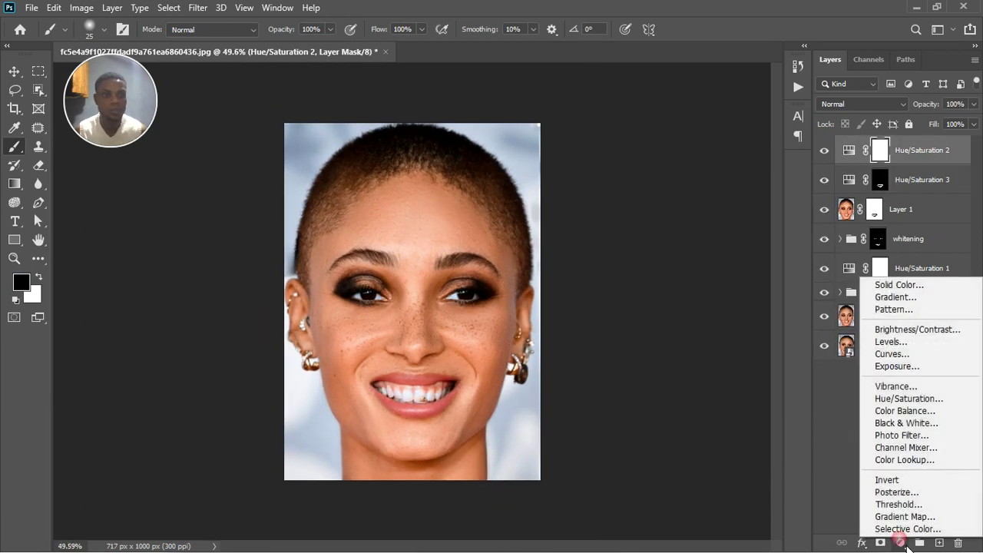
{"action": "left_click", "coordinate": [900, 397]}
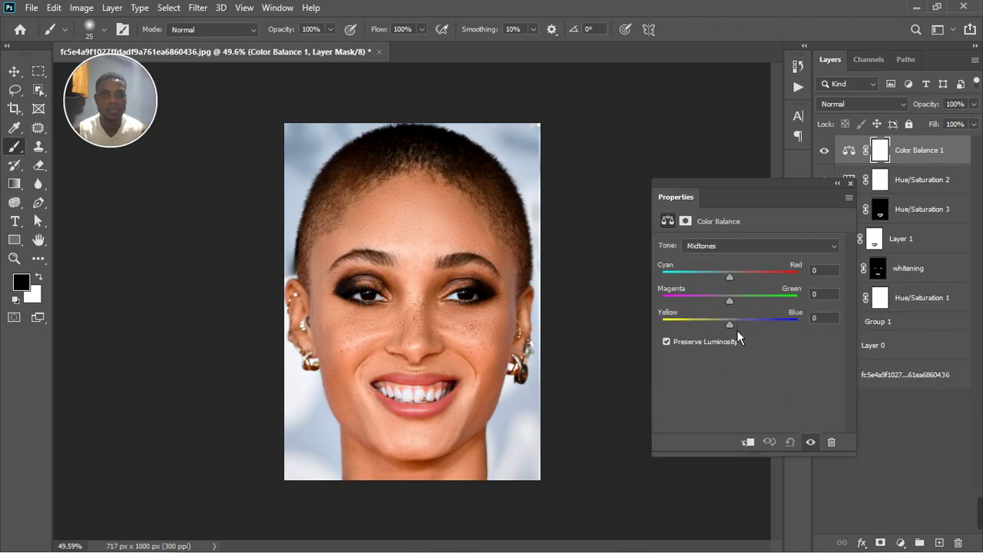
{"action": "left_click_drag", "start_coordinate": [737, 330], "coordinate": [738, 331]}
Set the Color Balance Shadows to Cyan–Red +6, Magenta–Green 0 and Yellow–Blue +4
{"action": "left_click", "coordinate": [731, 247]}
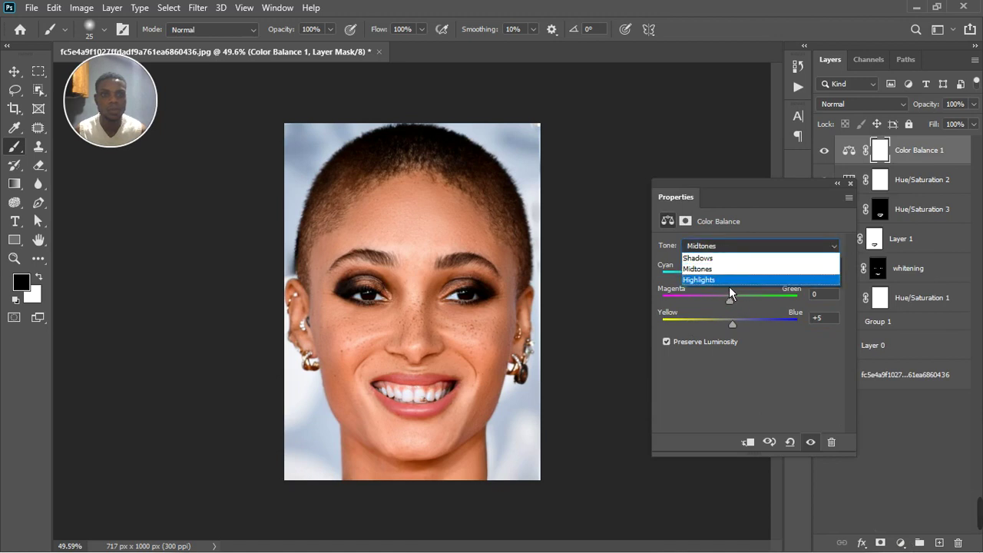
{"action": "left_click", "coordinate": [730, 258]}
{"action": "left_click_drag", "start_coordinate": [735, 328], "coordinate": [741, 332]}
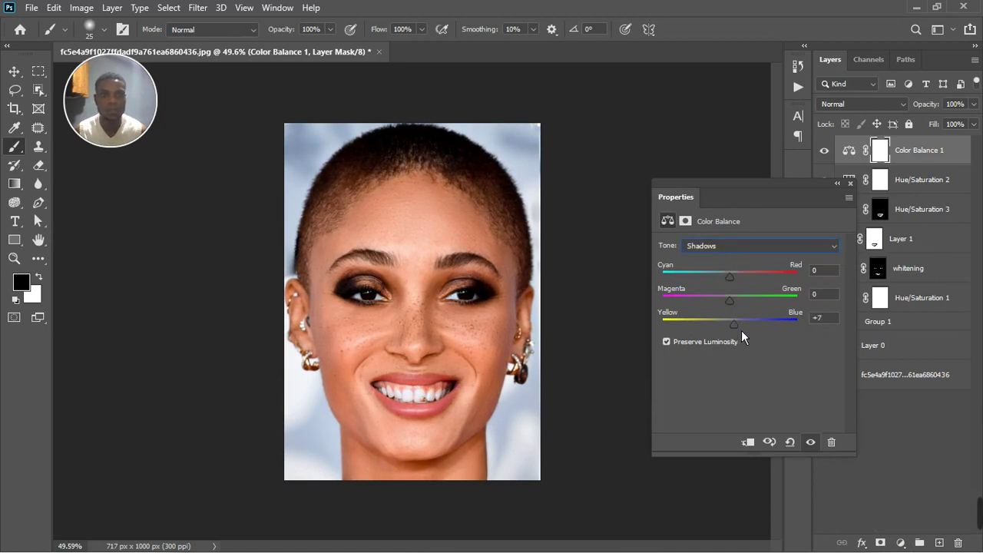
{"action": "left_click_drag", "start_coordinate": [735, 282], "coordinate": [740, 281]}
{"action": "left_click_drag", "start_coordinate": [738, 308], "coordinate": [741, 305]}
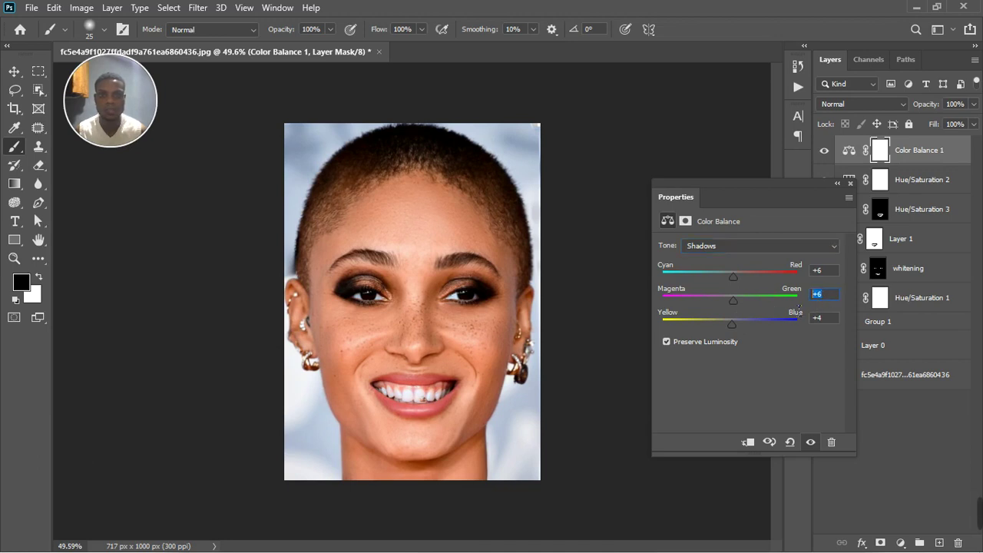
{"action": "type", "text": "0"}
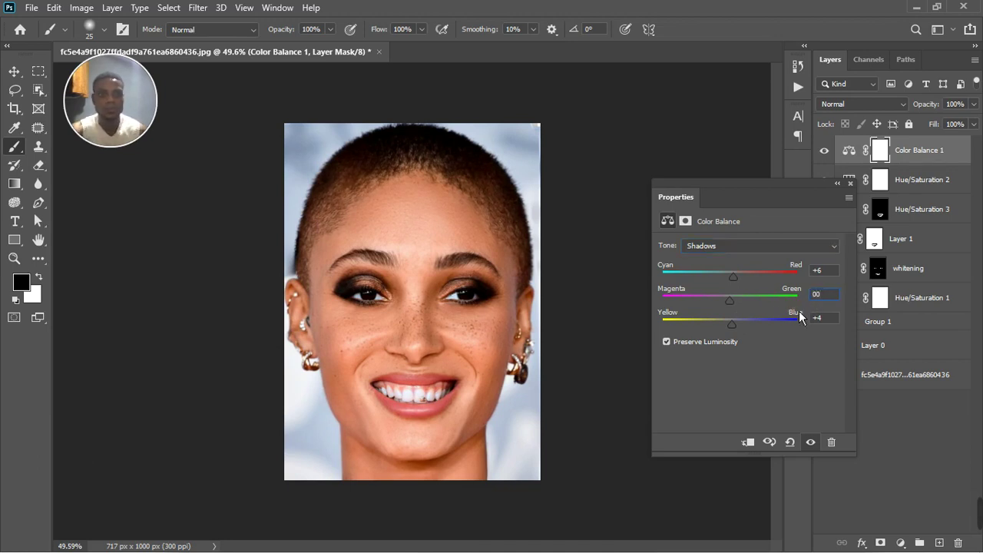
Set the Color Balance Highlights to Cyan–Red -5, Magenta–Green +2 and Yellow–Blue -6
{"action": "left_click", "coordinate": [713, 247]}
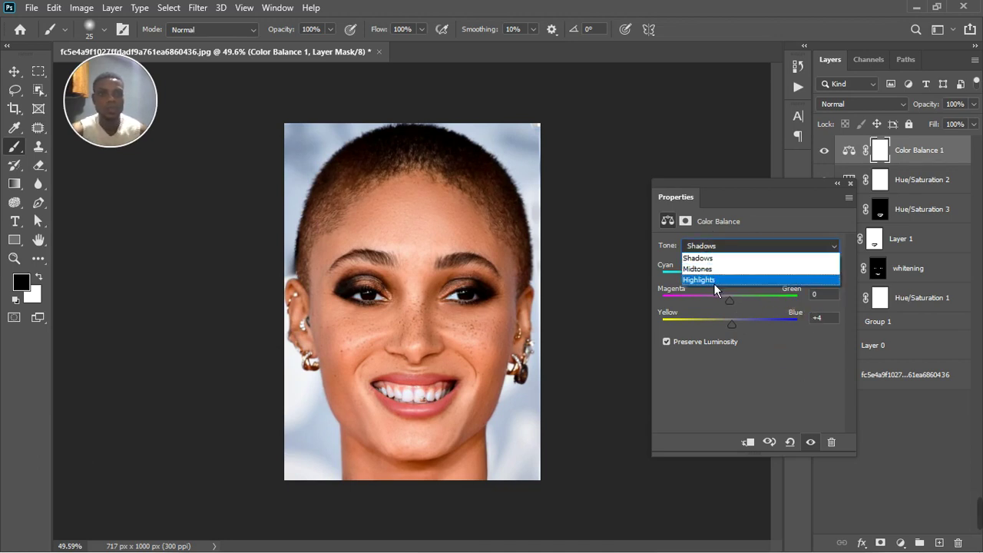
{"action": "left_click", "coordinate": [714, 284]}
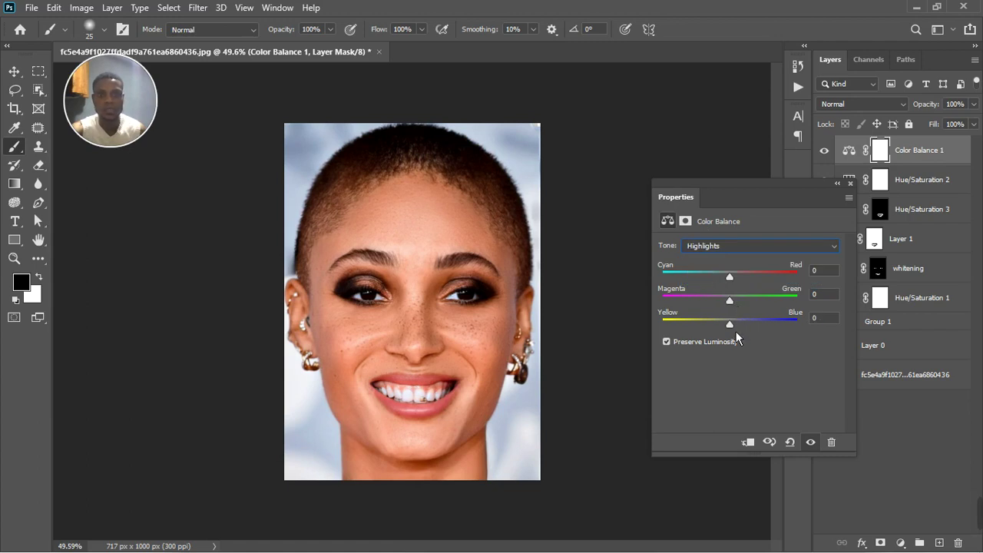
{"action": "left_click_drag", "start_coordinate": [736, 331], "coordinate": [732, 331]}
{"action": "left_click_drag", "start_coordinate": [737, 307], "coordinate": [741, 308]}
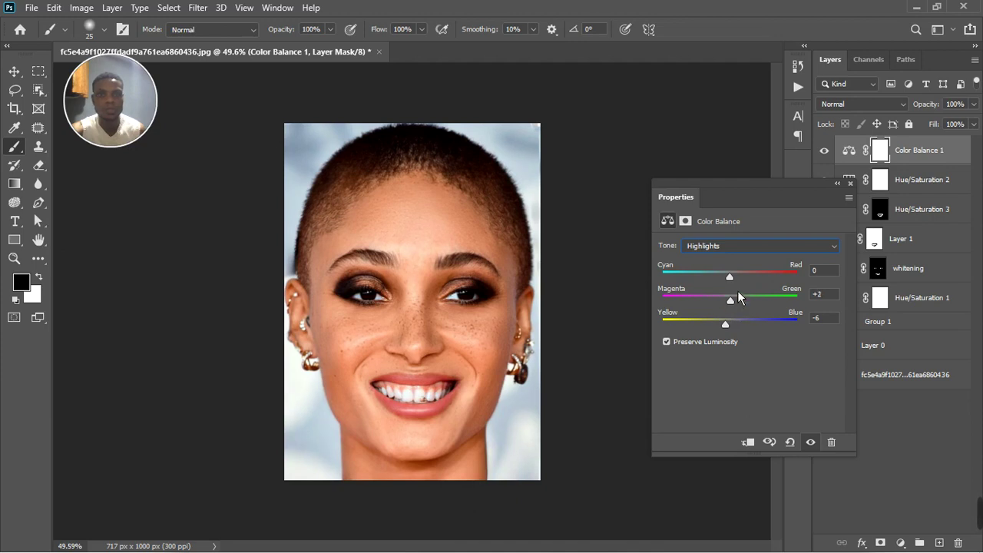
{"action": "left_click_drag", "start_coordinate": [737, 286], "coordinate": [734, 285]}
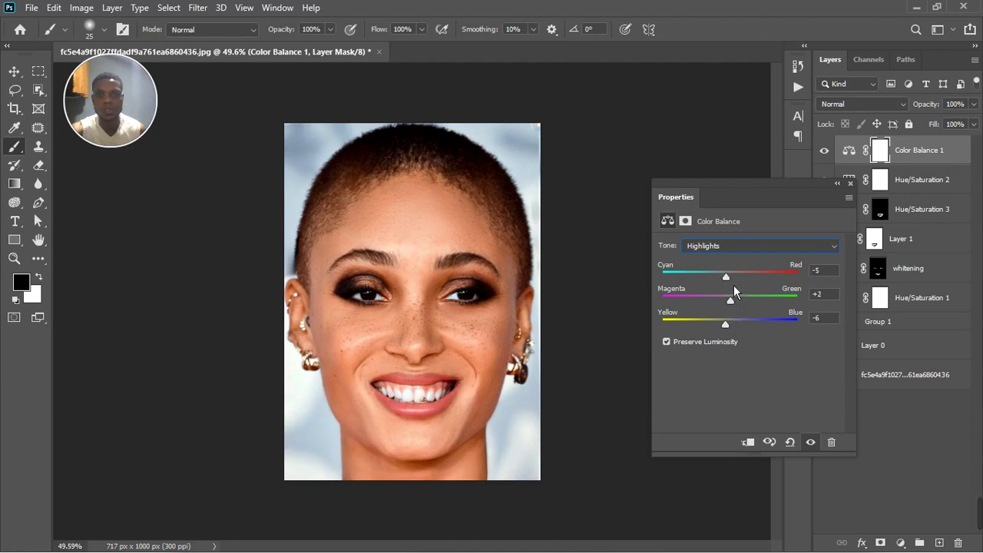
Set the Color Balance Midtones Cyan–Red value to -1 and compare the portrait with the adjustment off
{"action": "left_click", "coordinate": [732, 245]}
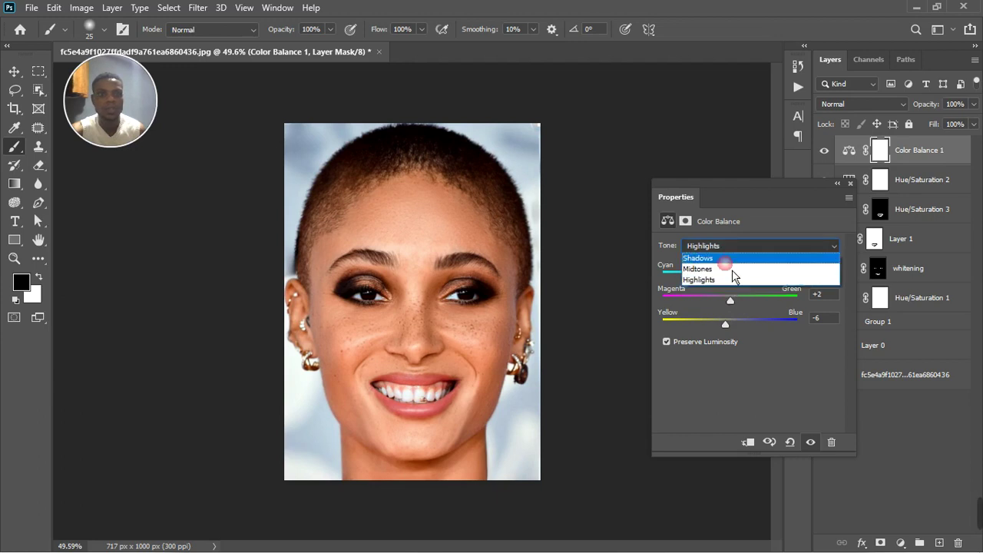
{"action": "left_click", "coordinate": [731, 269]}
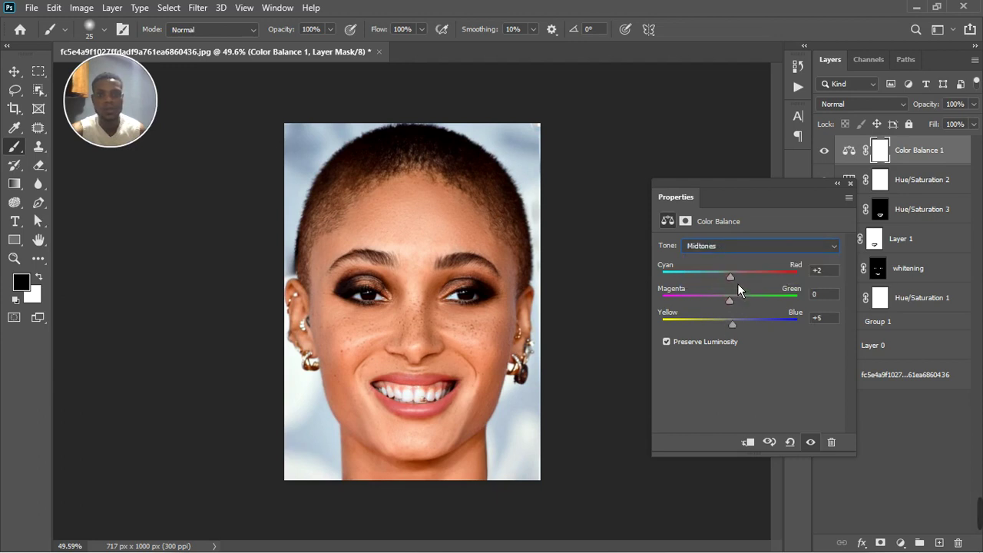
{"action": "left_click_drag", "start_coordinate": [739, 284], "coordinate": [737, 284]}
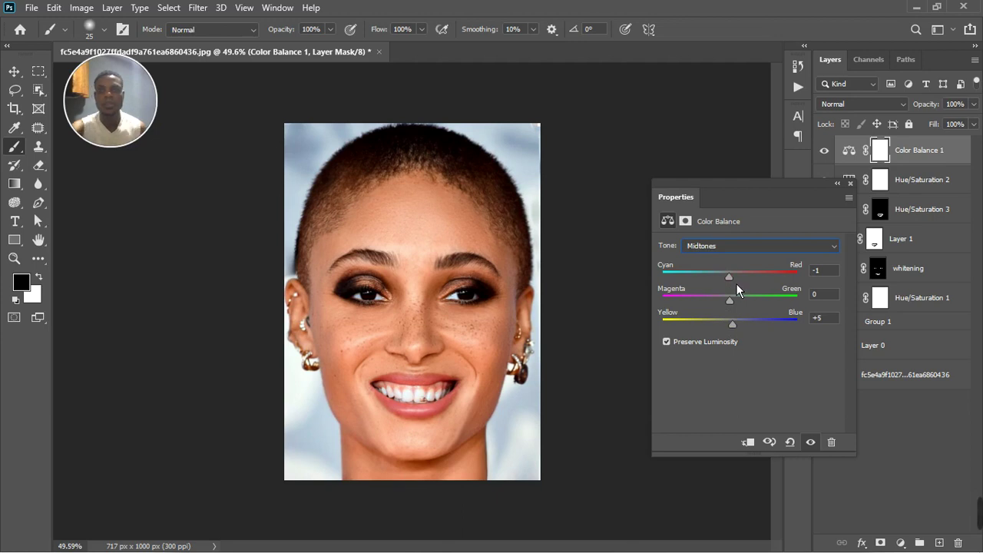
{"action": "left_click", "coordinate": [811, 443]}
{"action": "left_click", "coordinate": [812, 443]}
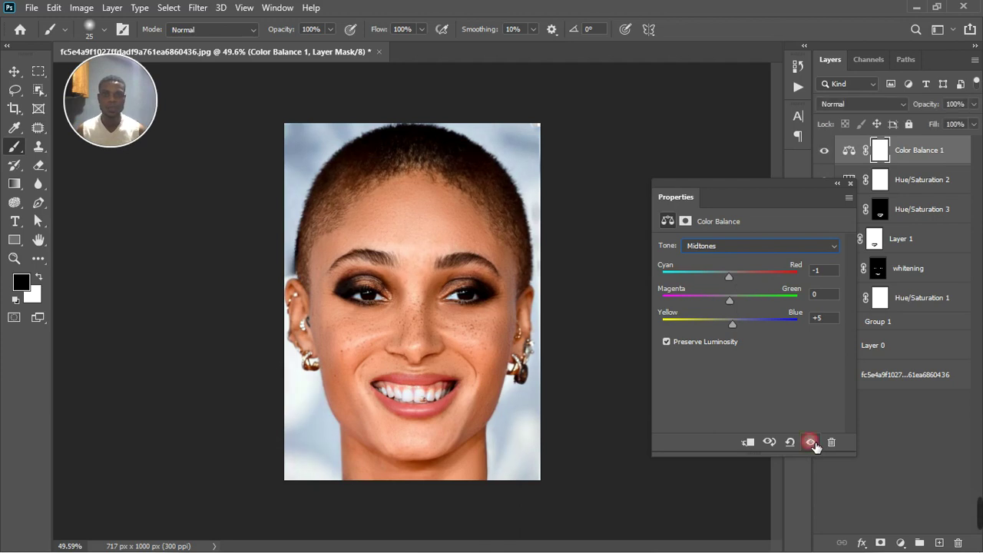
{"action": "left_click", "coordinate": [850, 183]}
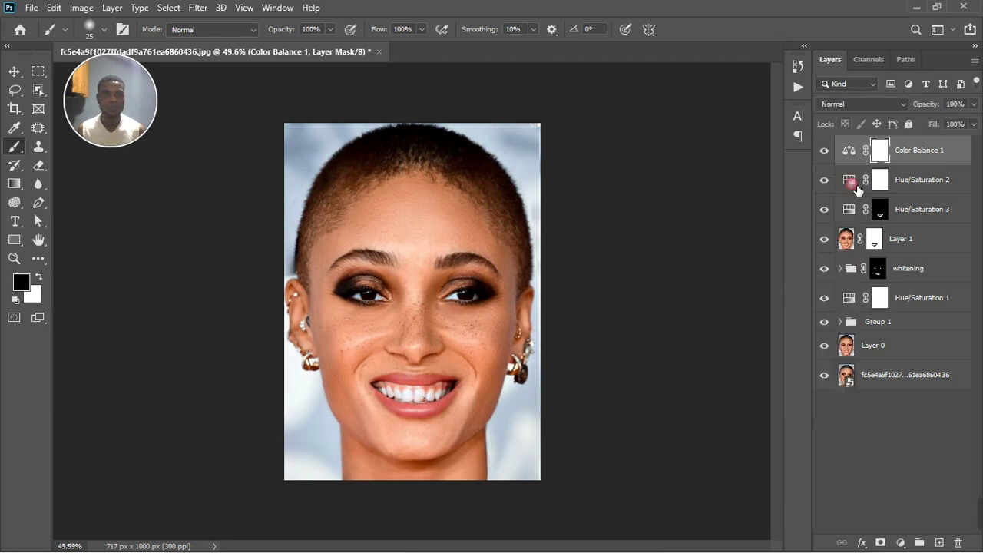
Compare the portrait with the Color Balance 1 layer hidden and shown, and inspect the face up close
{"action": "left_click", "coordinate": [824, 152]}
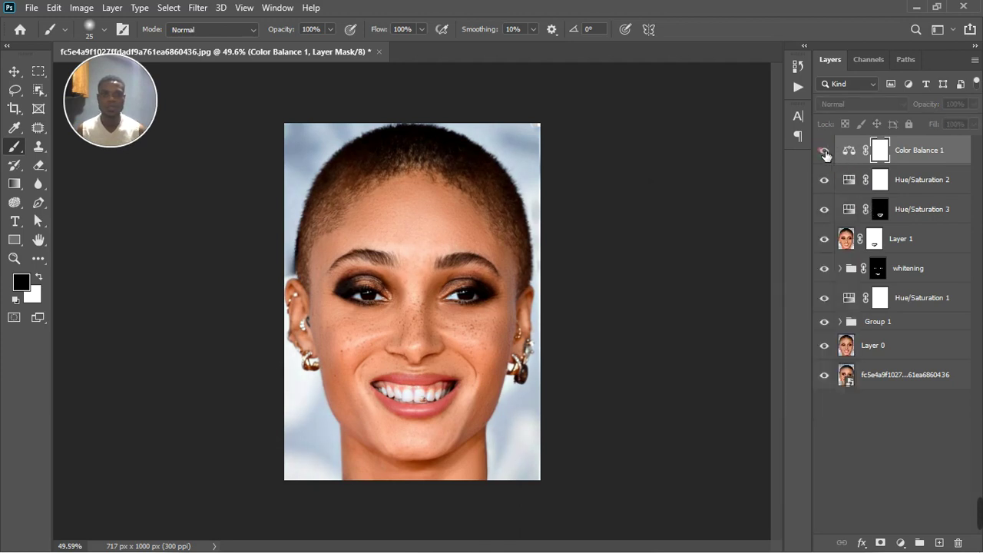
{"action": "left_click", "coordinate": [824, 151]}
{"action": "scroll", "coordinate": [449, 131], "scroll_direction": "up", "scroll_amount": 2}
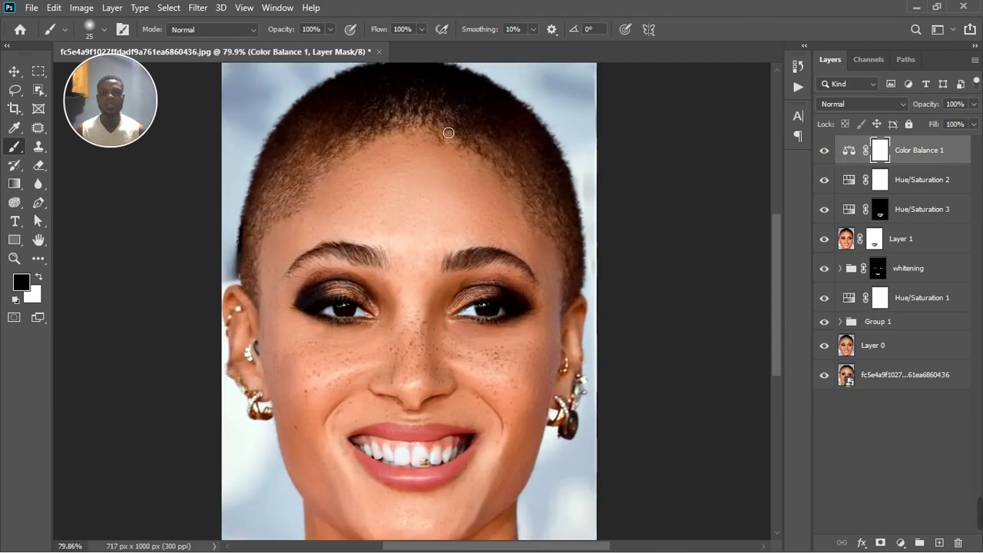
{"action": "scroll", "coordinate": [449, 131], "scroll_direction": "down", "scroll_amount": 2}
{"action": "scroll", "coordinate": [448, 131], "scroll_direction": "down", "scroll_amount": 2}
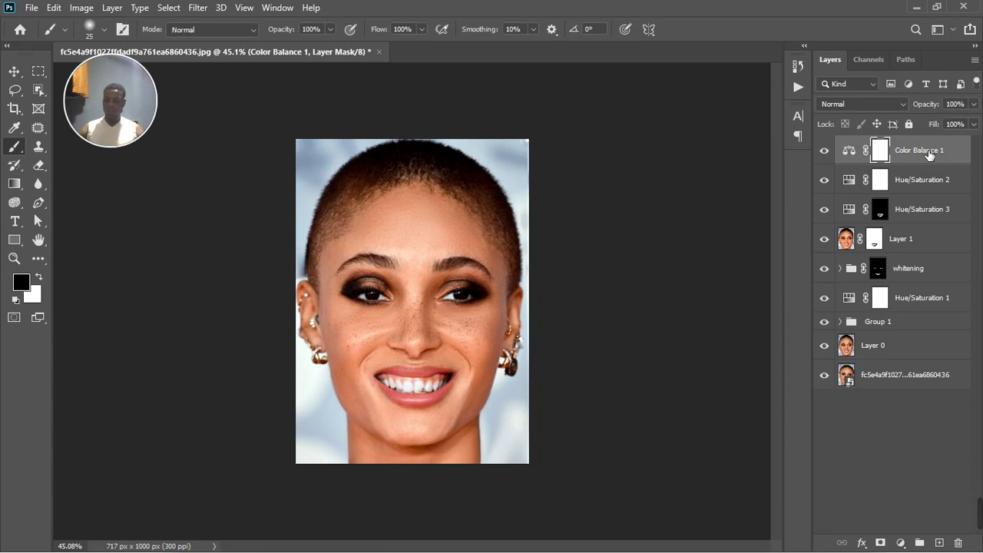
Stamp all visible layers into a new top layer, and group the layers from Color Balance 1 down to Layer 0
{"action": "key", "text": "ctrl+shift+alt+e"}
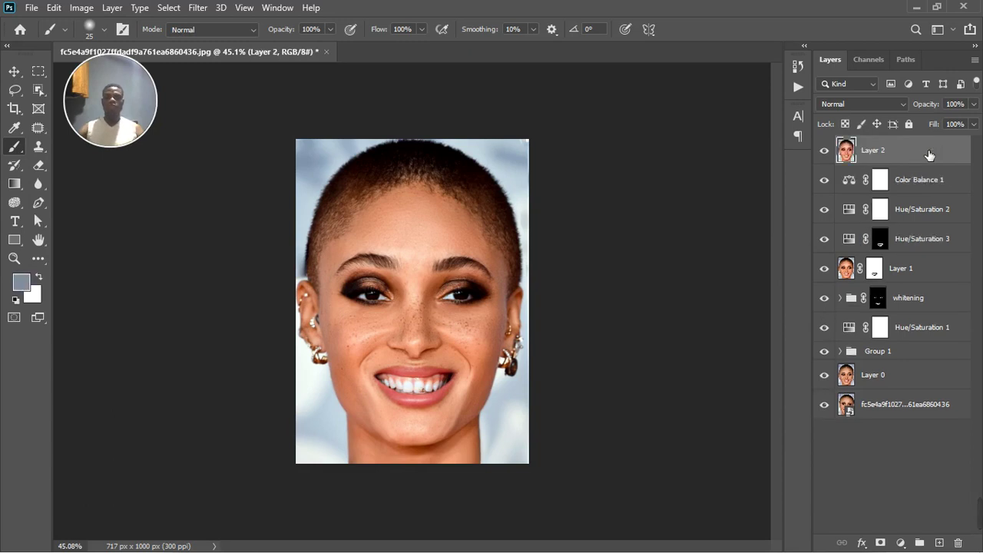
{"action": "left_click", "coordinate": [914, 188]}
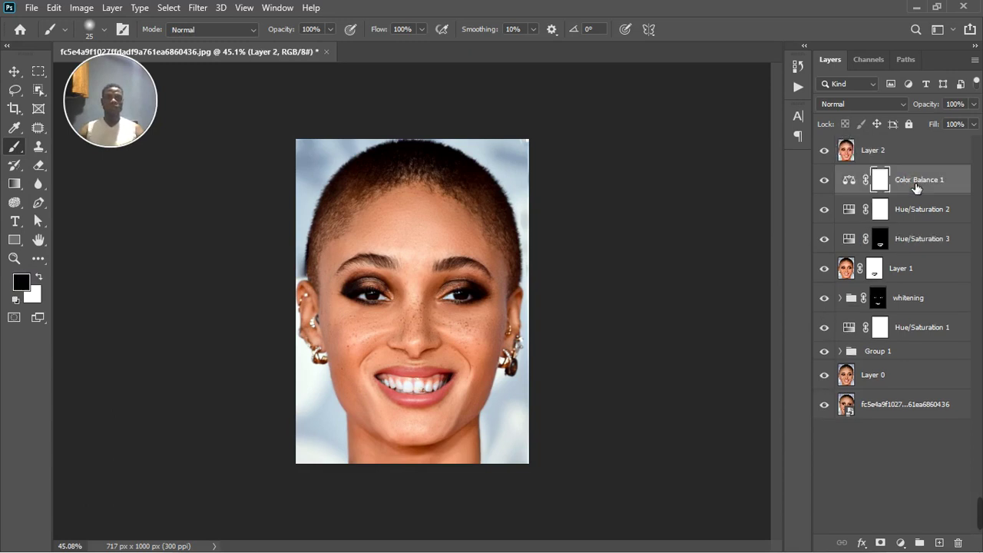
{"action": "left_click", "coordinate": [929, 381], "text": "shift"}
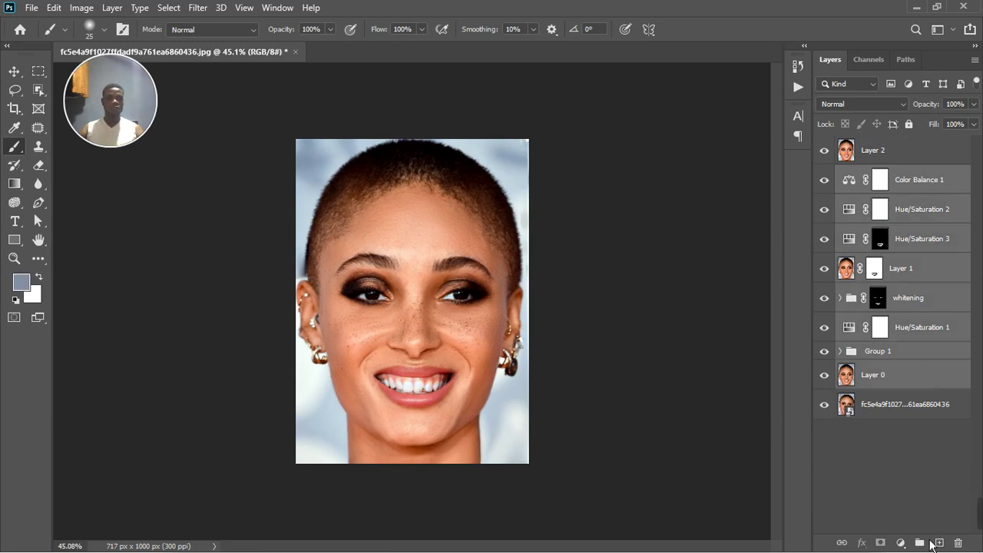
{"action": "left_click", "coordinate": [919, 543]}
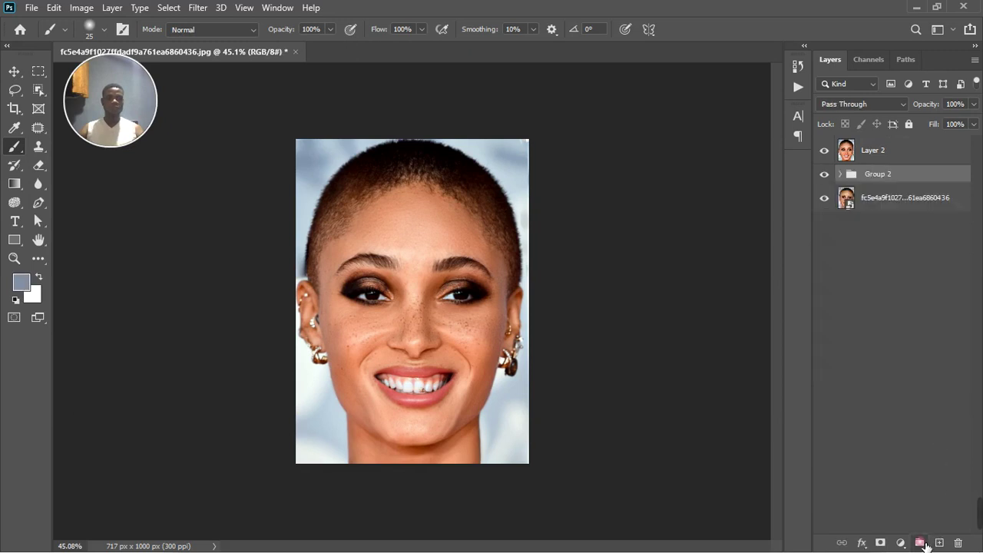
Hide Group 2 and compare the original photo with the merged retouch by toggling Layer 2, leaving Layer 2 shown
{"action": "left_click", "coordinate": [824, 173]}
{"action": "left_click", "coordinate": [828, 153]}
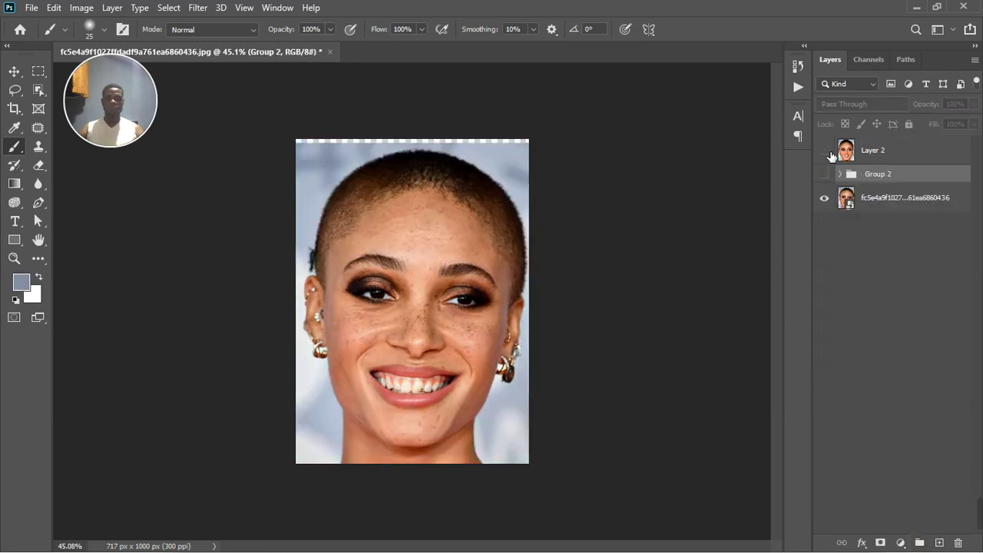
{"action": "left_click", "coordinate": [829, 153]}
{"action": "left_click", "coordinate": [828, 152]}
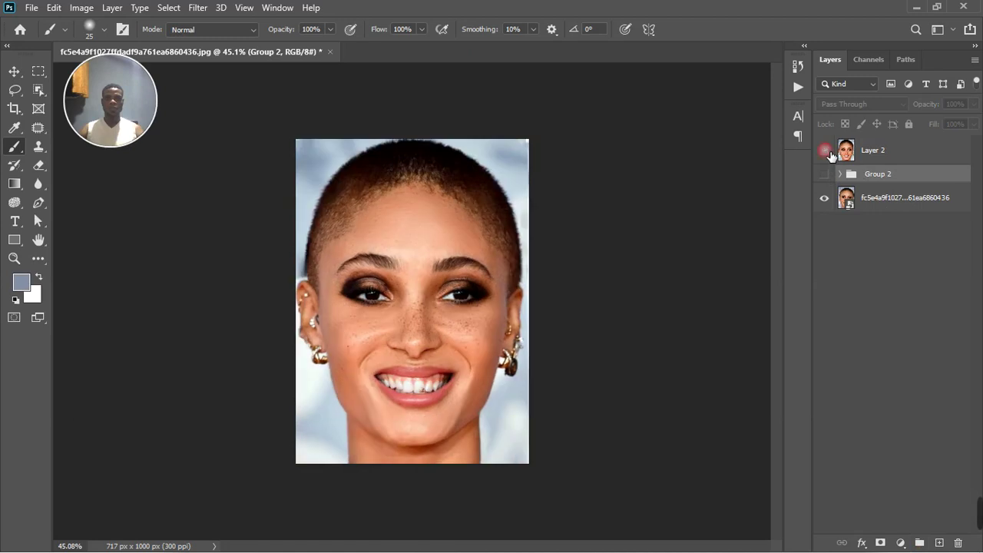
{"action": "left_click", "coordinate": [827, 152]}
{"action": "scroll", "coordinate": [386, 324], "scroll_direction": "up", "scroll_amount": 3}
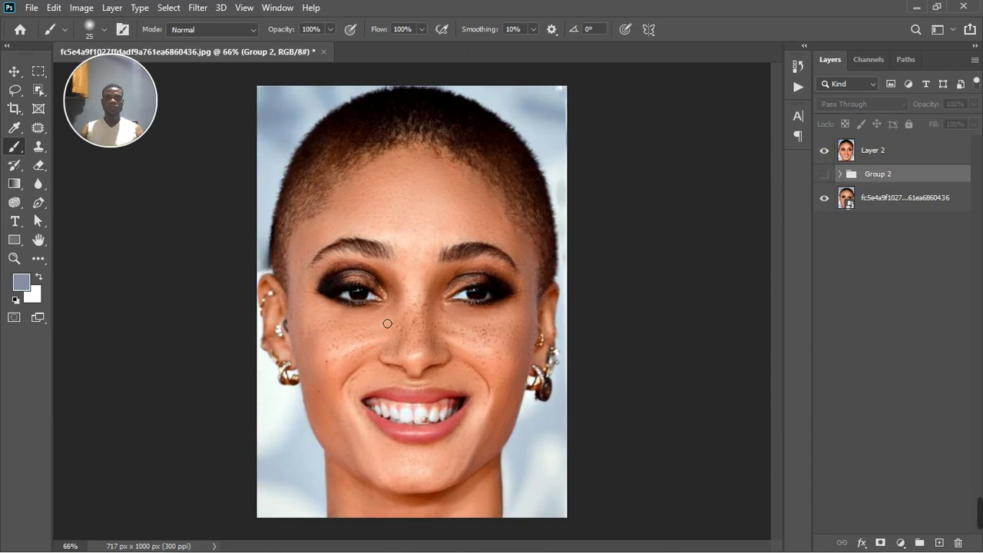
{"action": "scroll", "coordinate": [386, 324], "scroll_direction": "up", "scroll_amount": 1}
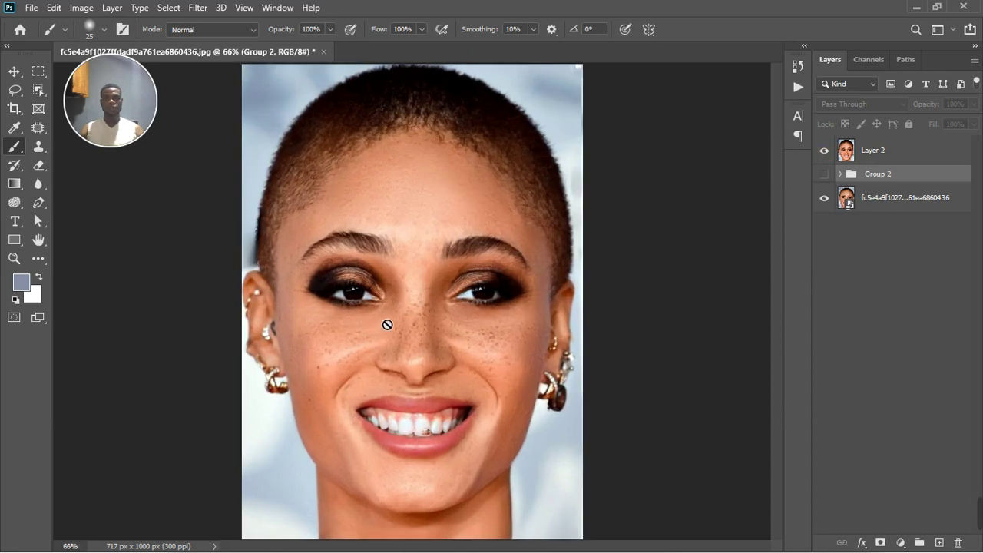